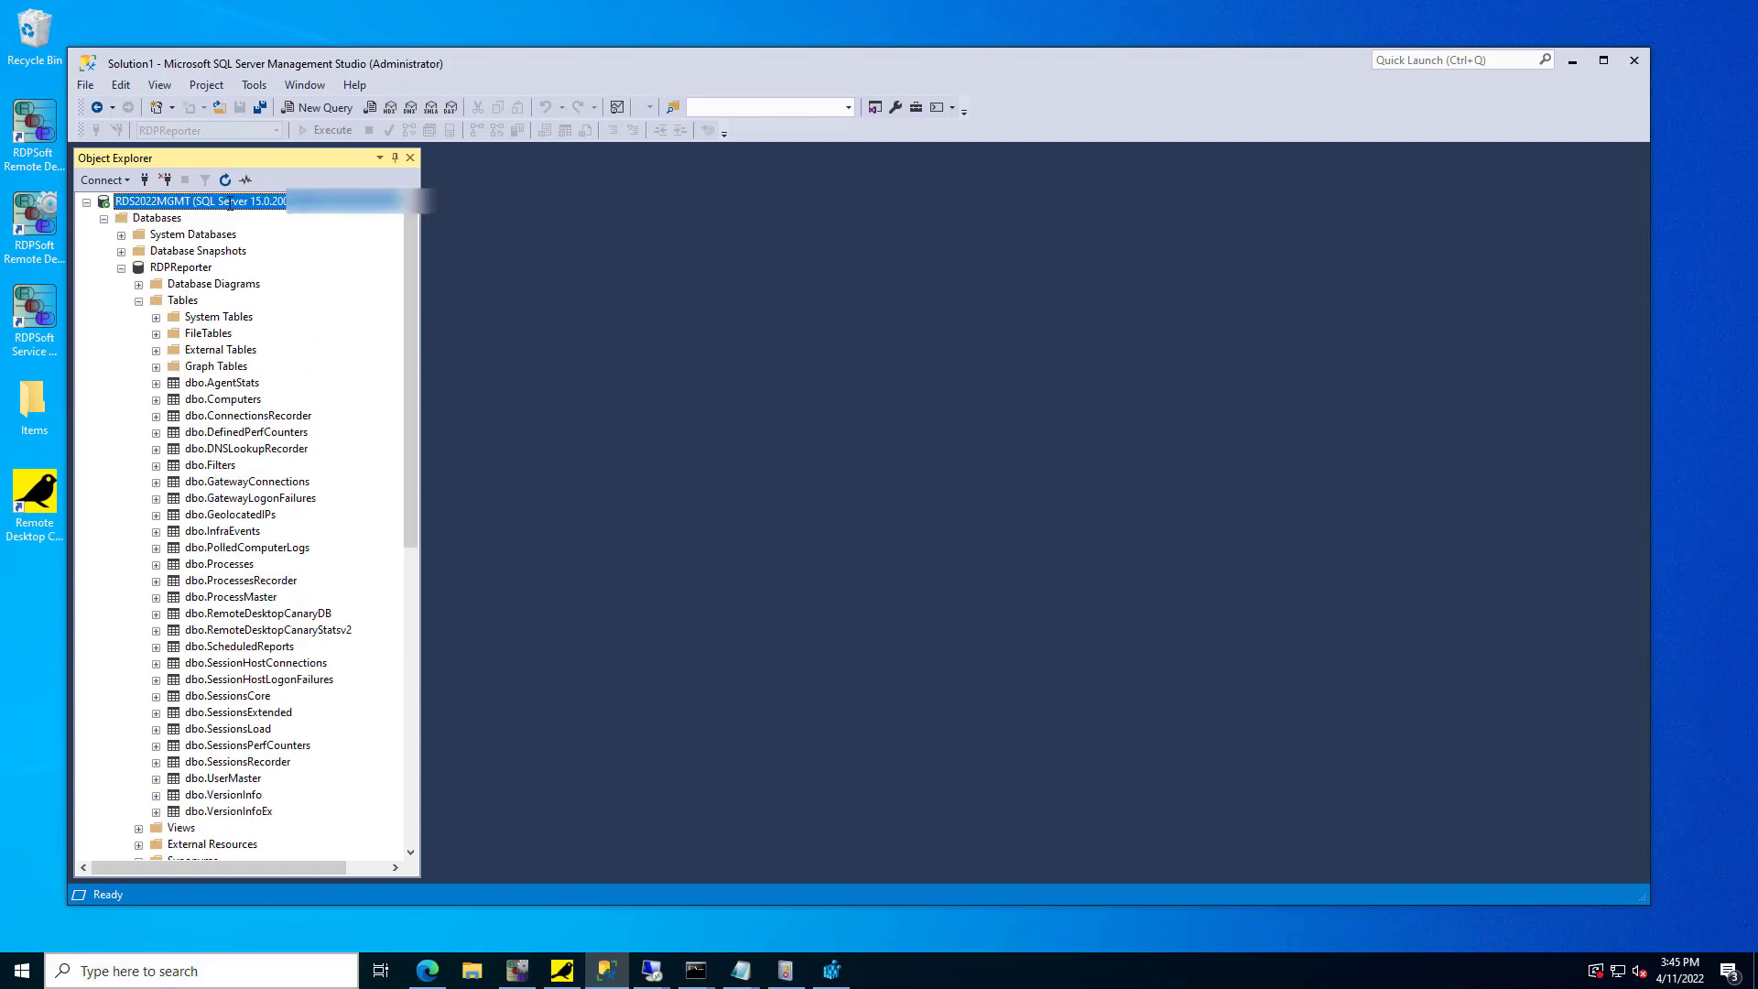
pyautogui.rightClick(230, 204)
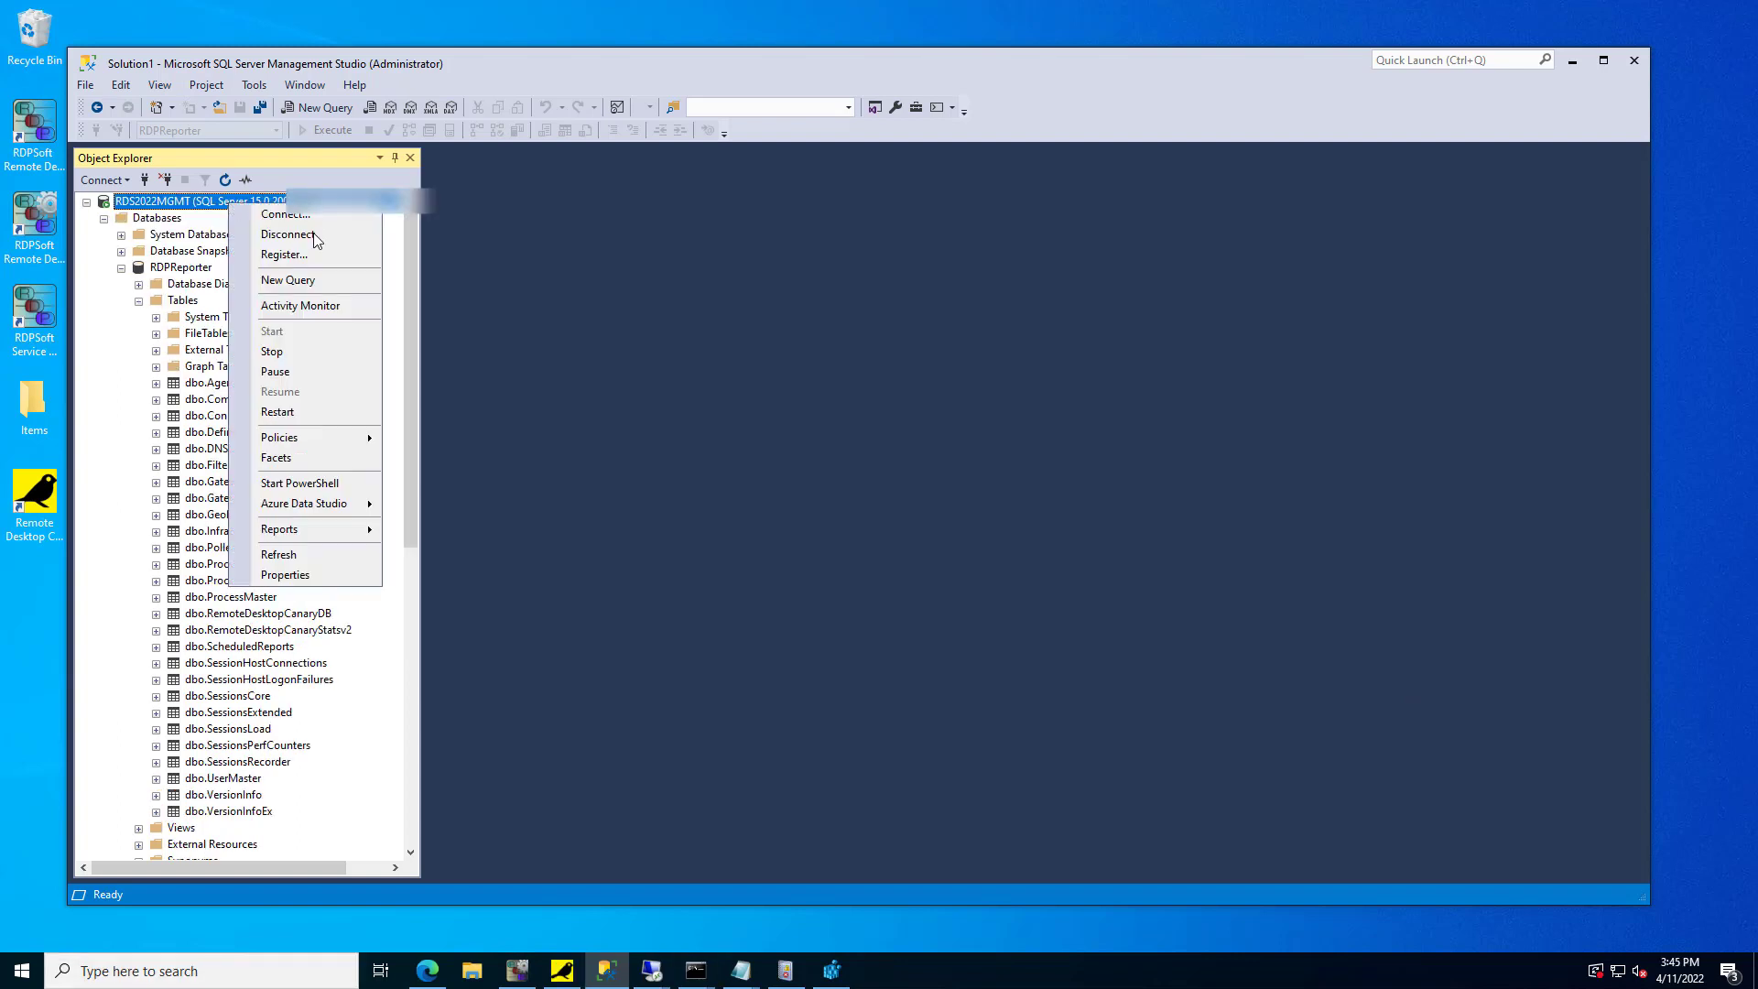
pyautogui.click(295, 577)
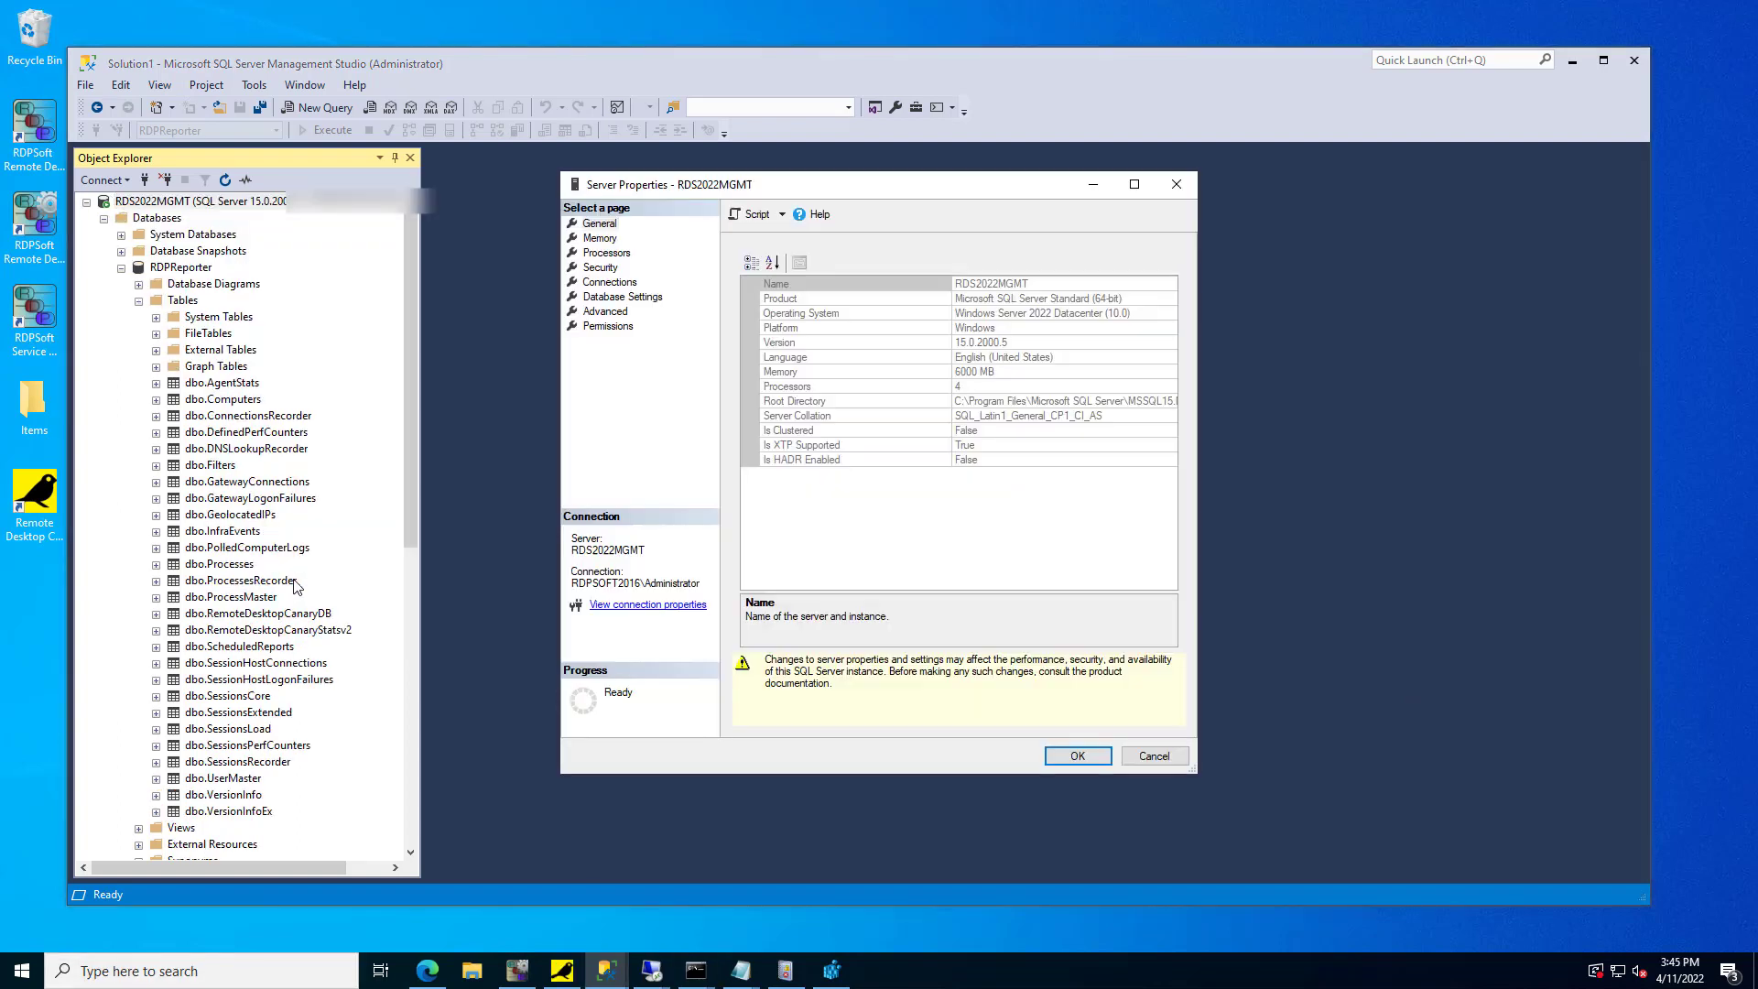
pyautogui.click(605, 267)
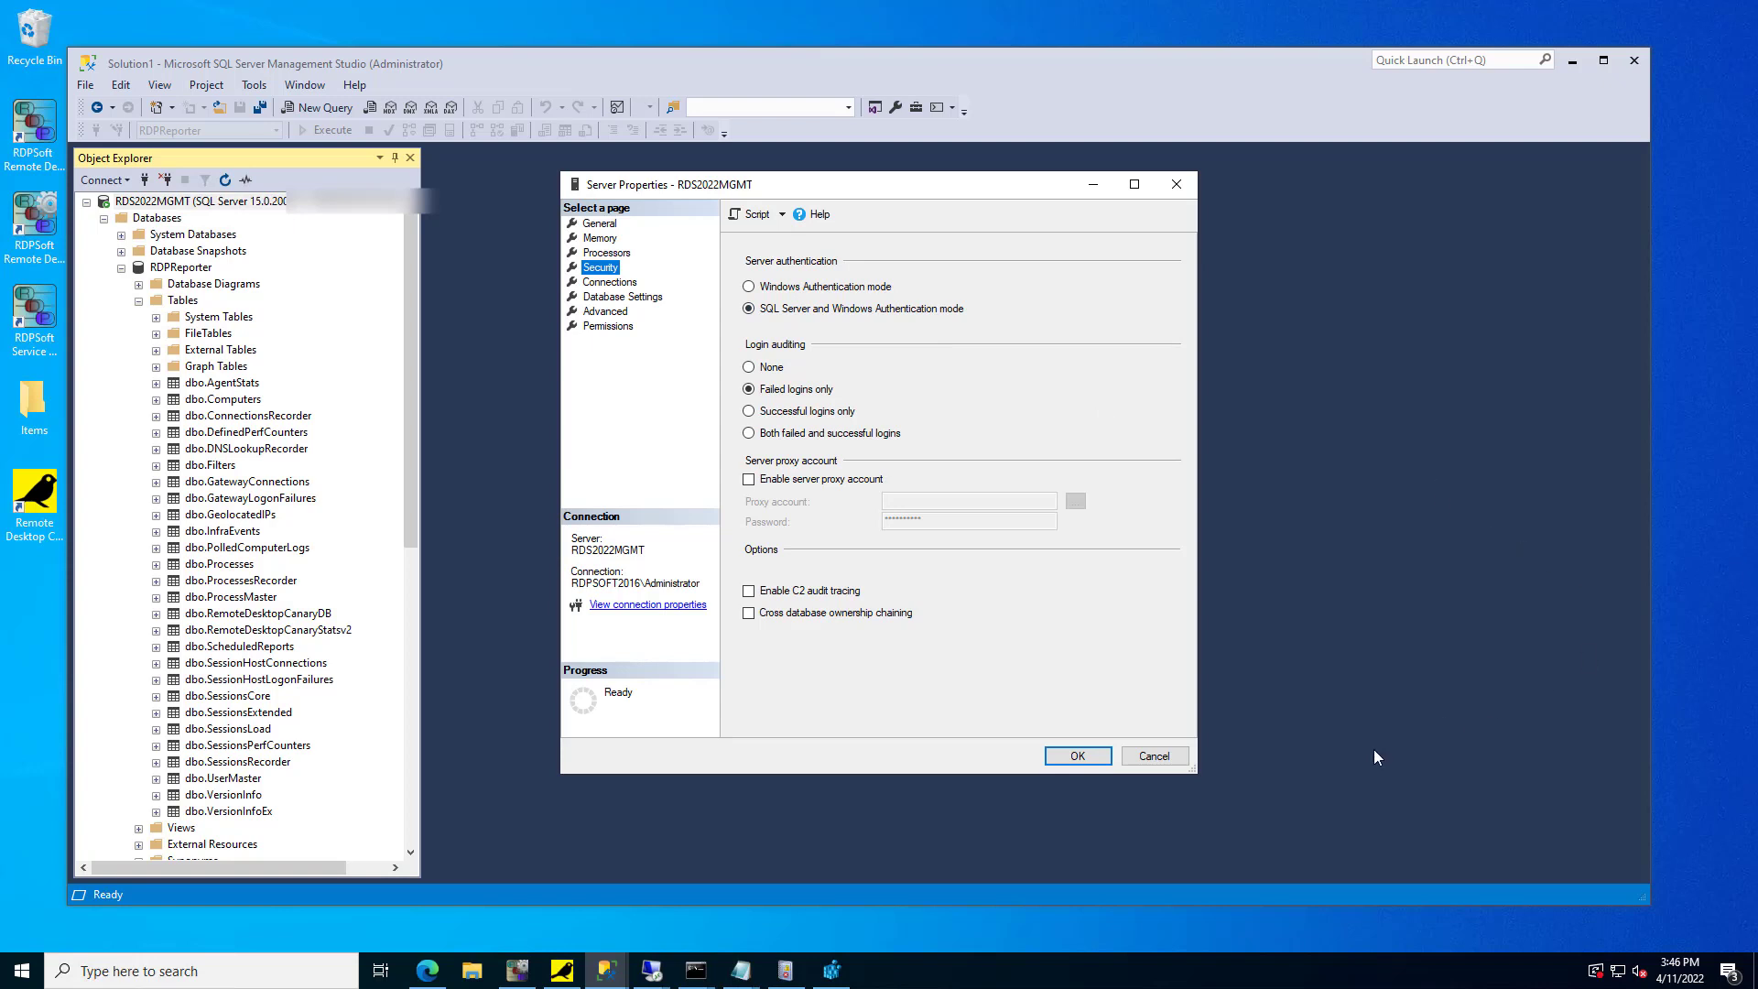
pyautogui.click(1098, 758)
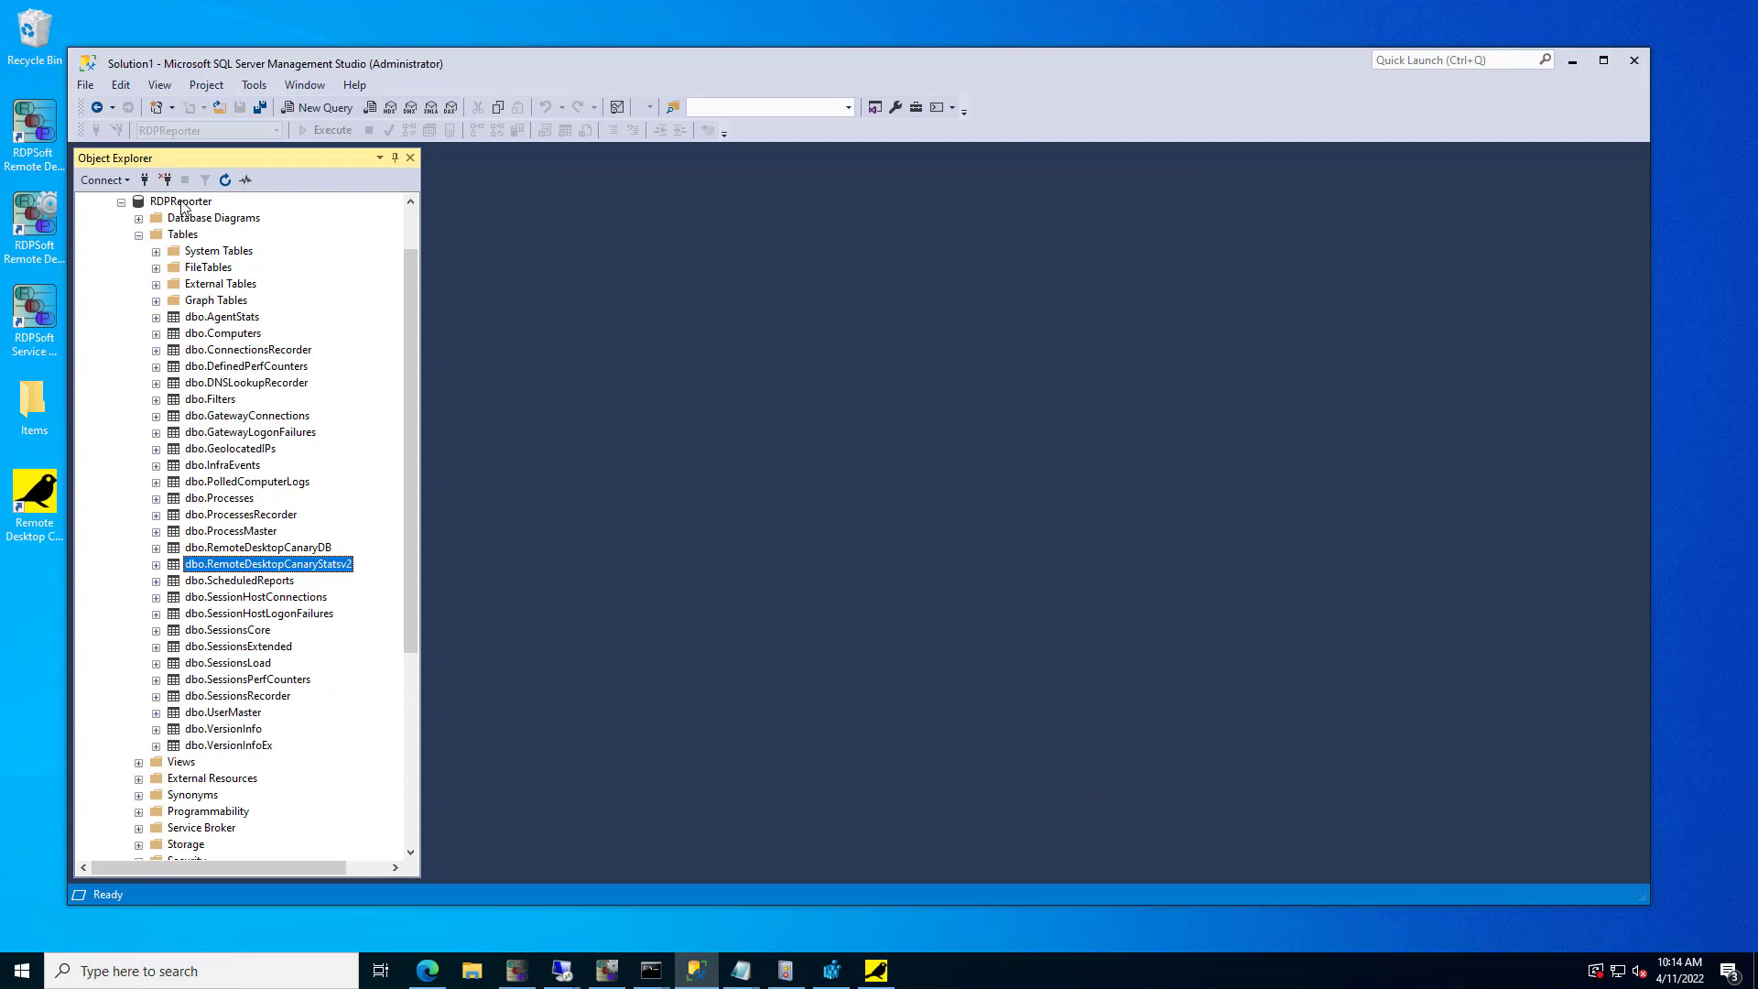
# Step: Inspect the RemoteDesktopCanaryStatsv2 table's columns in RDPReporter, collapse it, and scroll down to Security
pyautogui.click(182, 205)
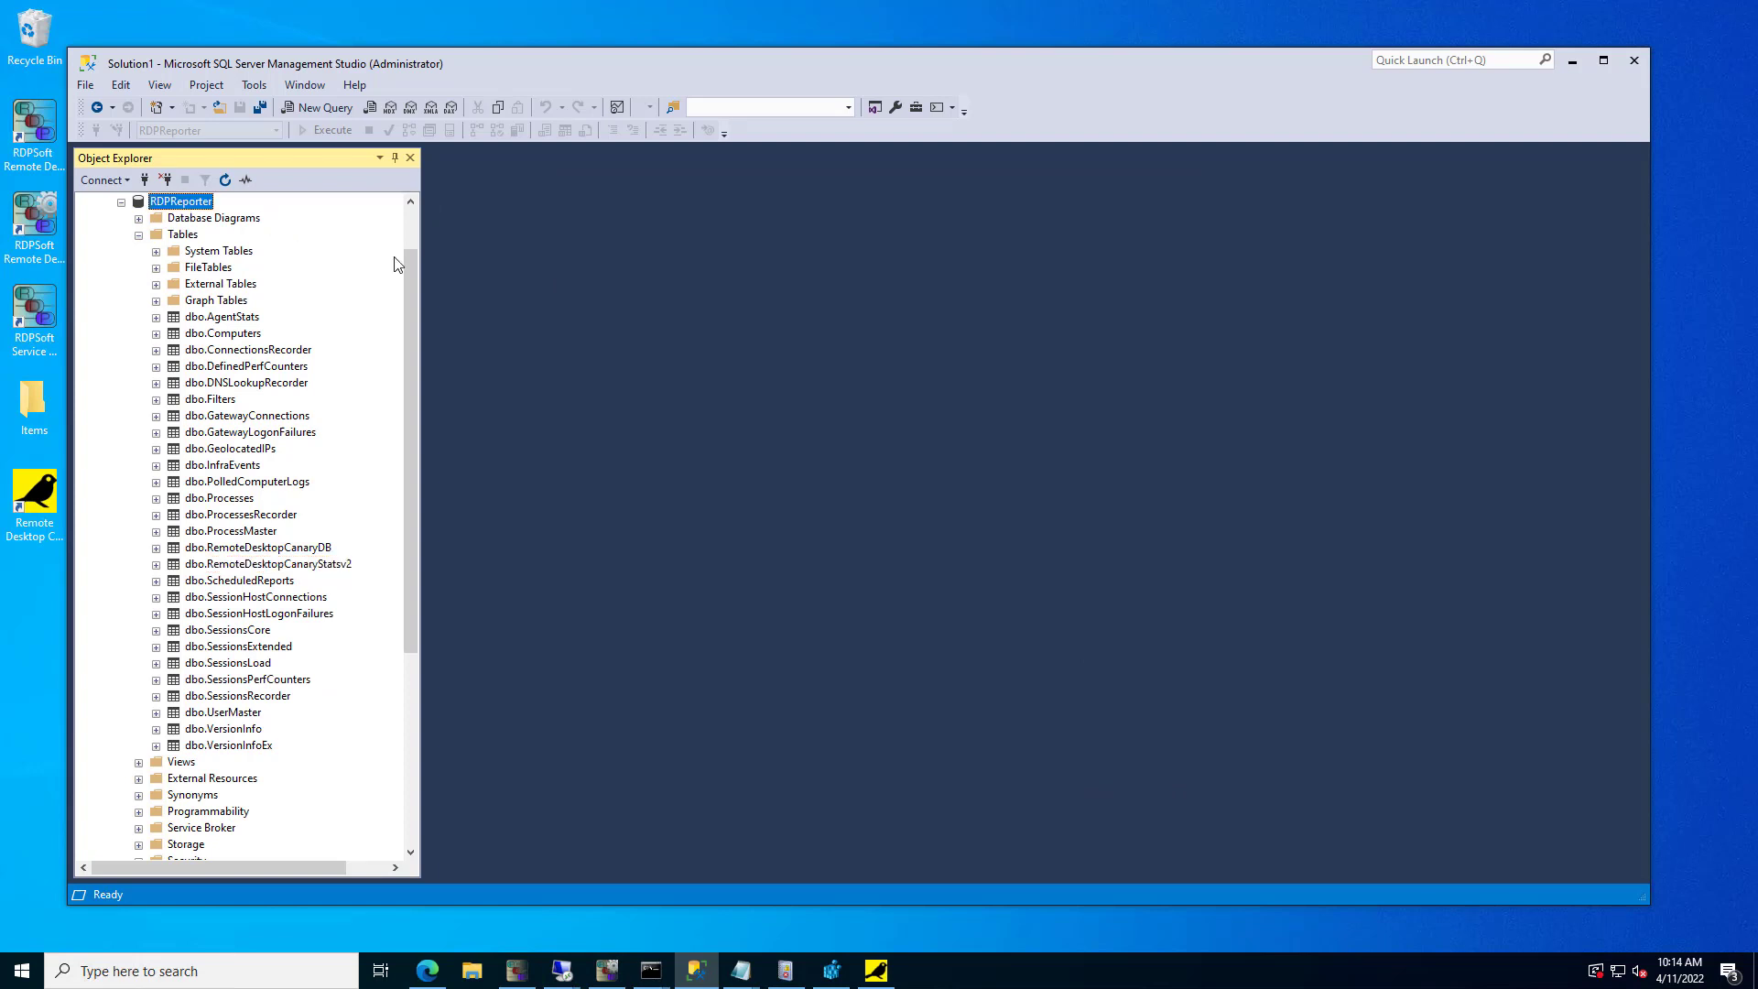
pyautogui.click(341, 571)
pyautogui.click(156, 564)
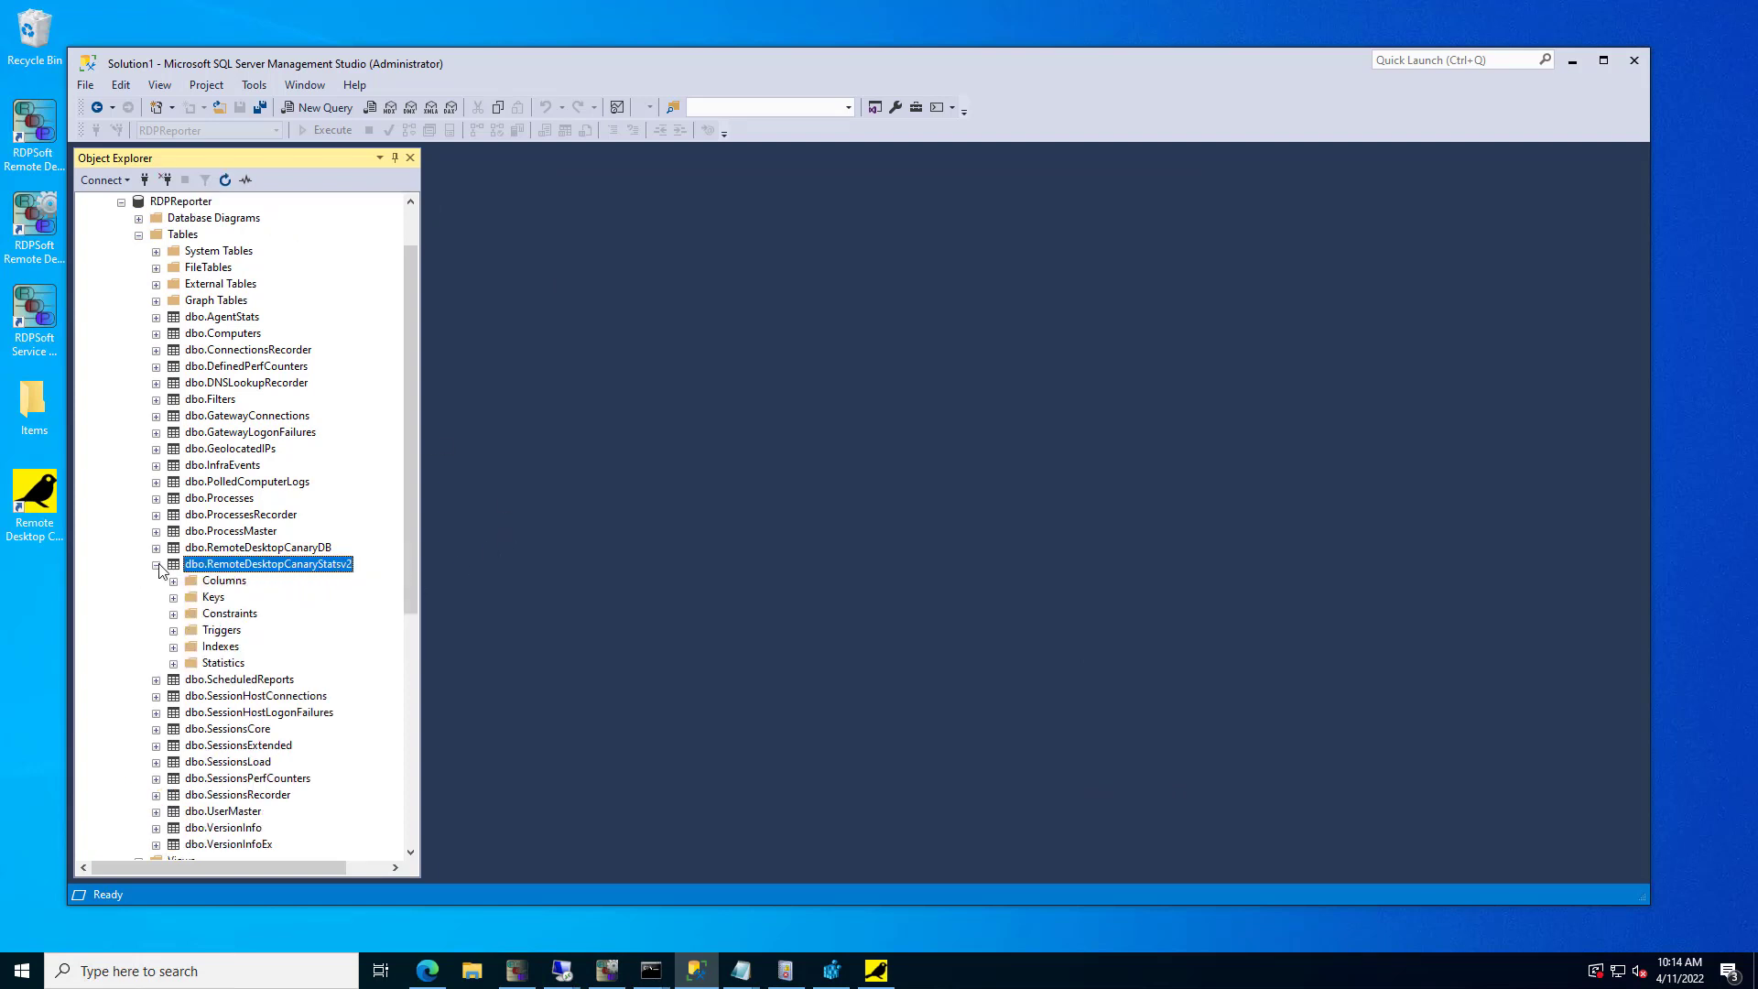
pyautogui.click(175, 581)
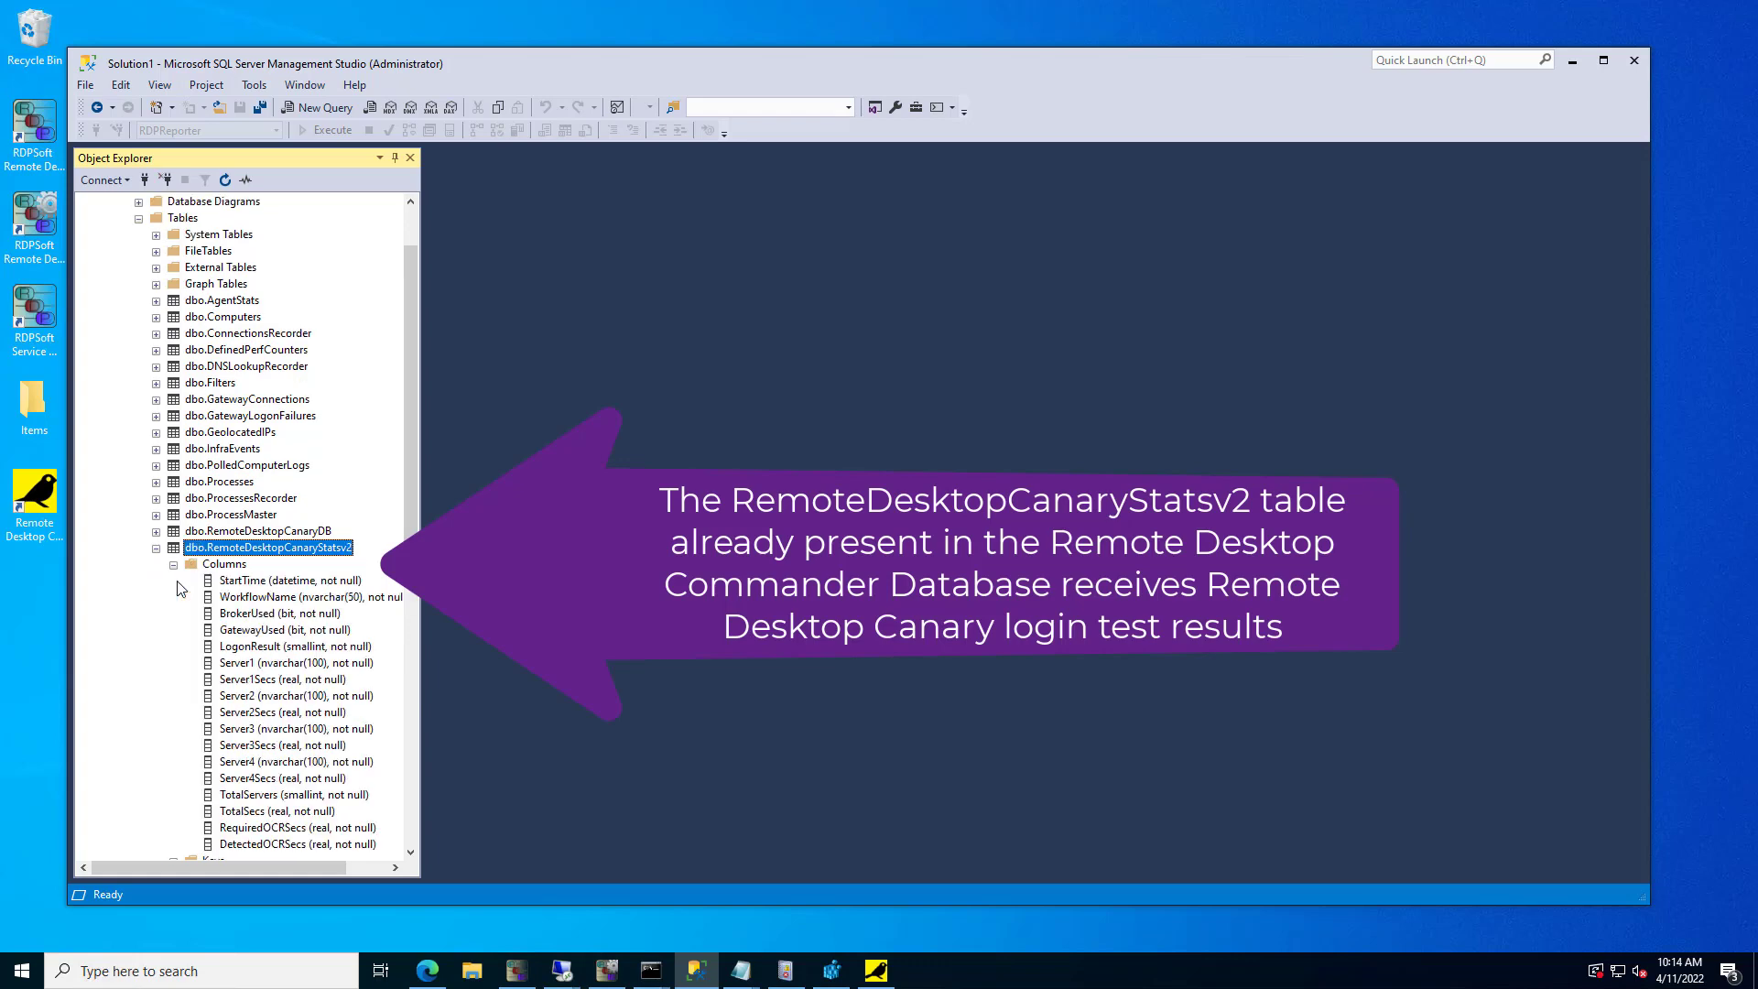
pyautogui.click(173, 564)
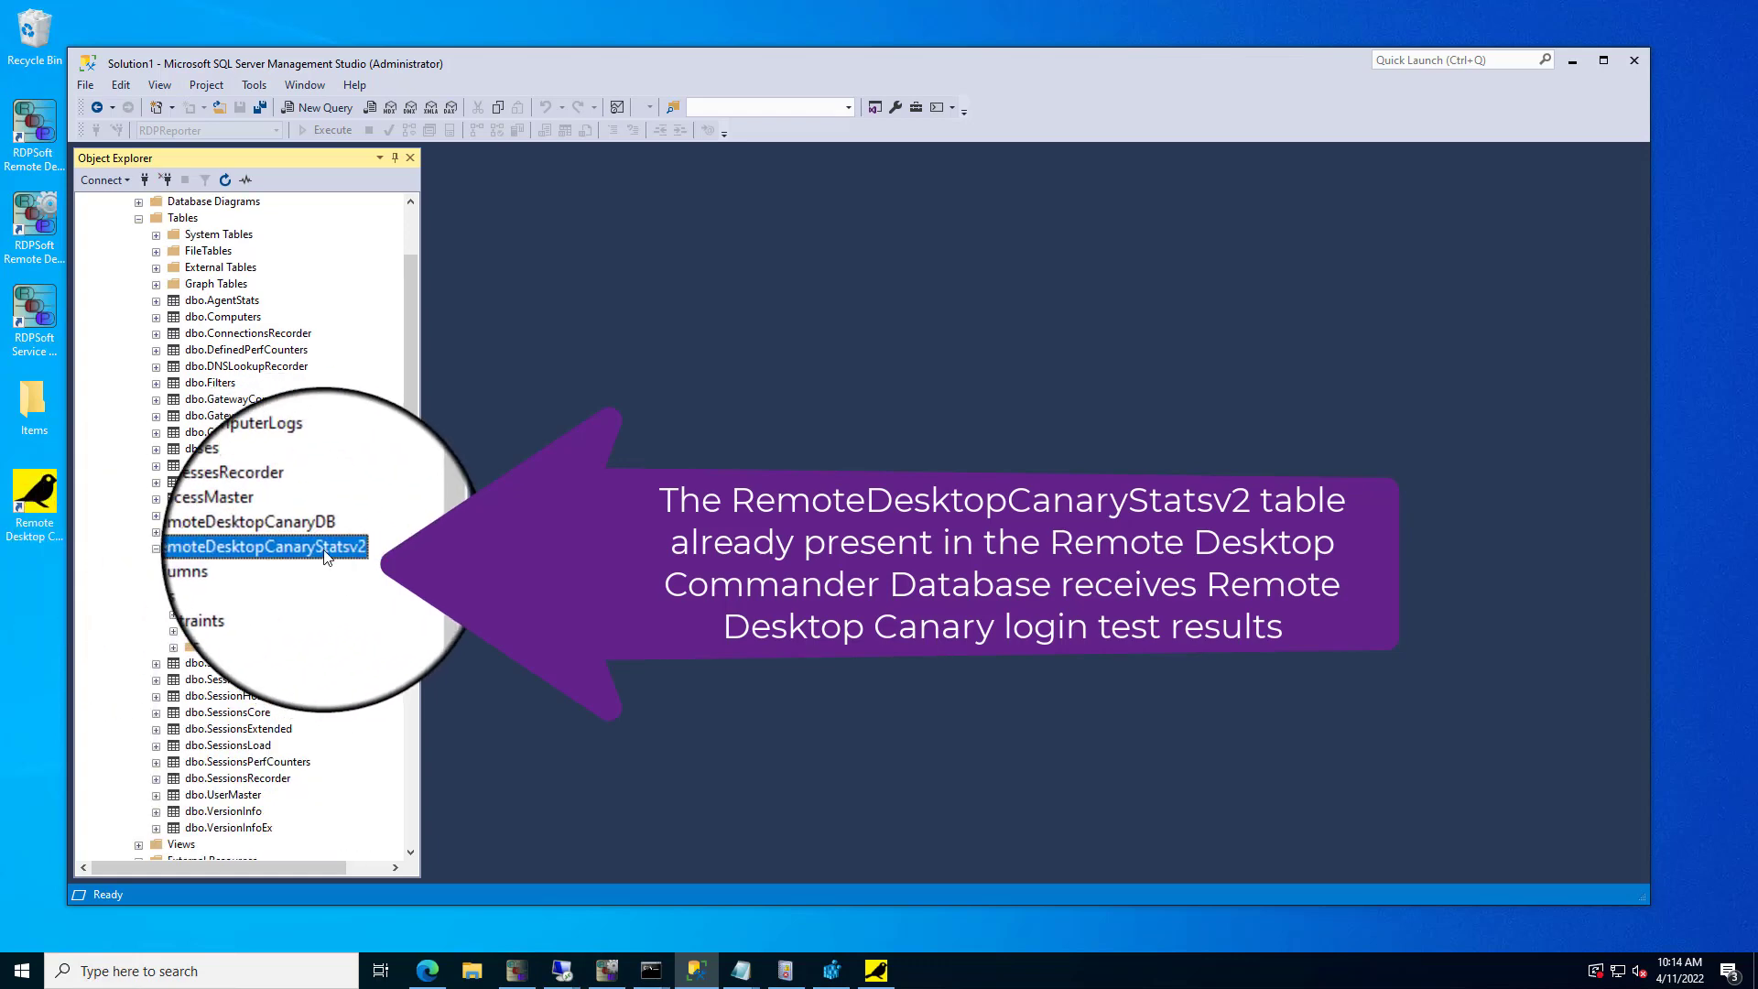
pyautogui.doubleClick(275, 547)
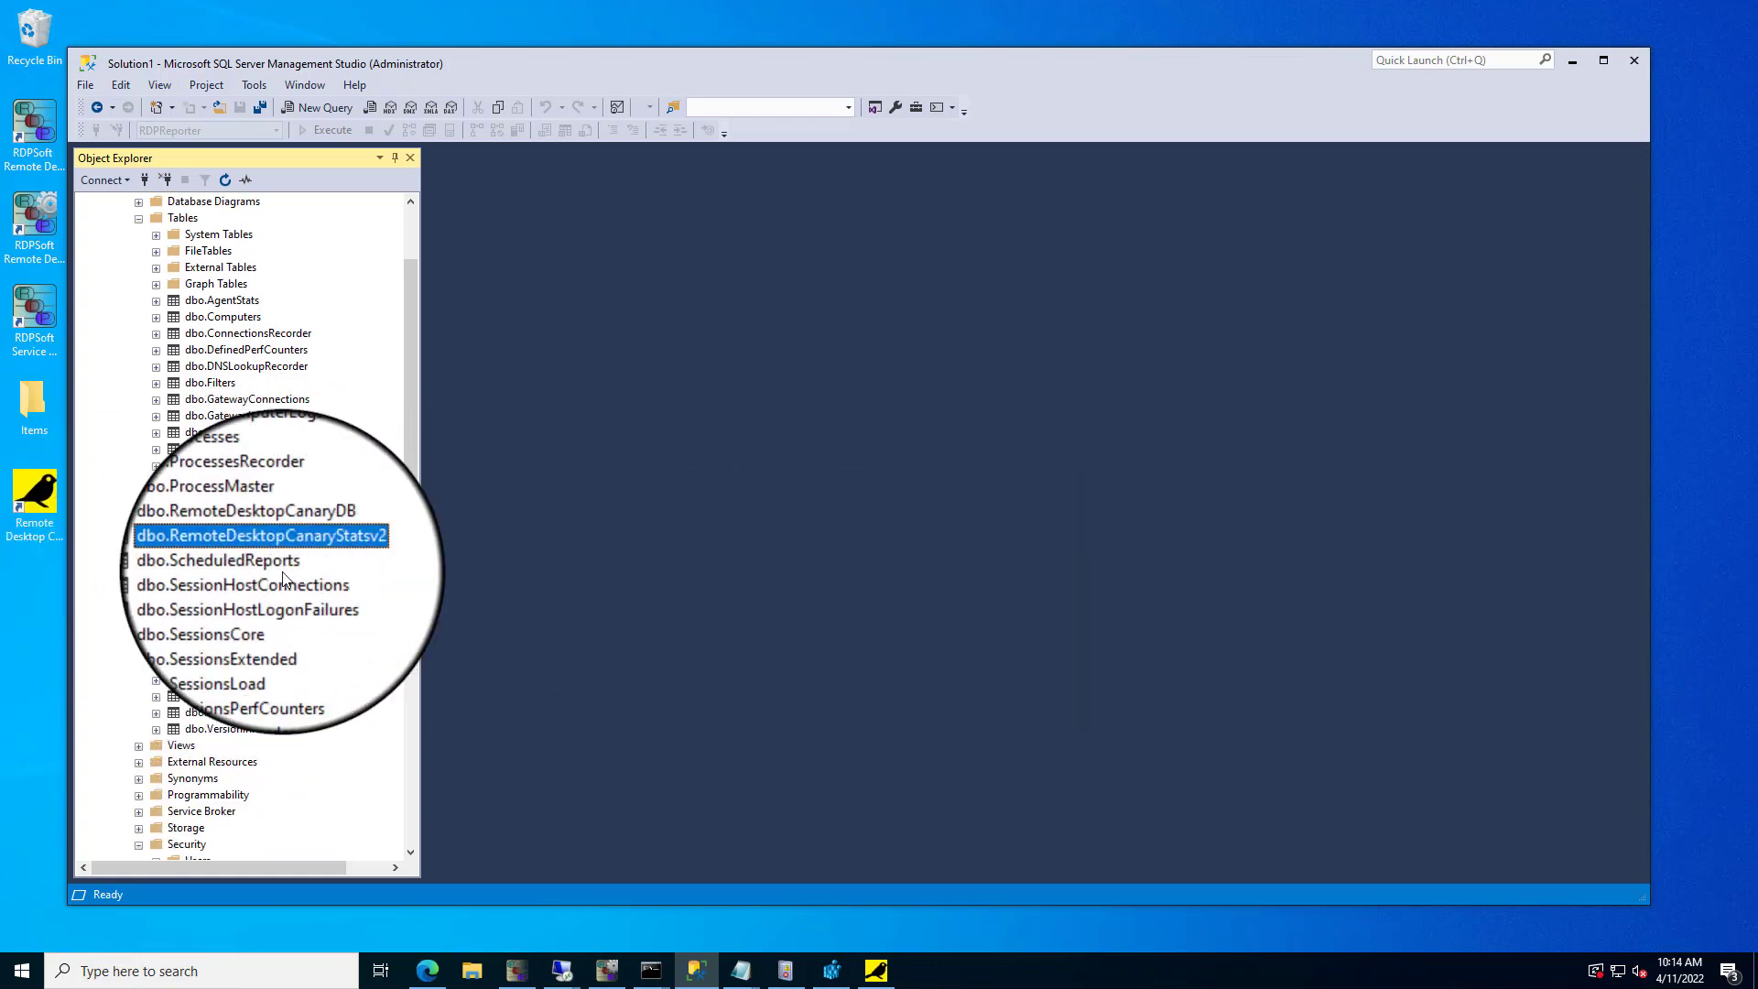
pyautogui.moveTo(408, 515); pyautogui.dragTo(410, 682)
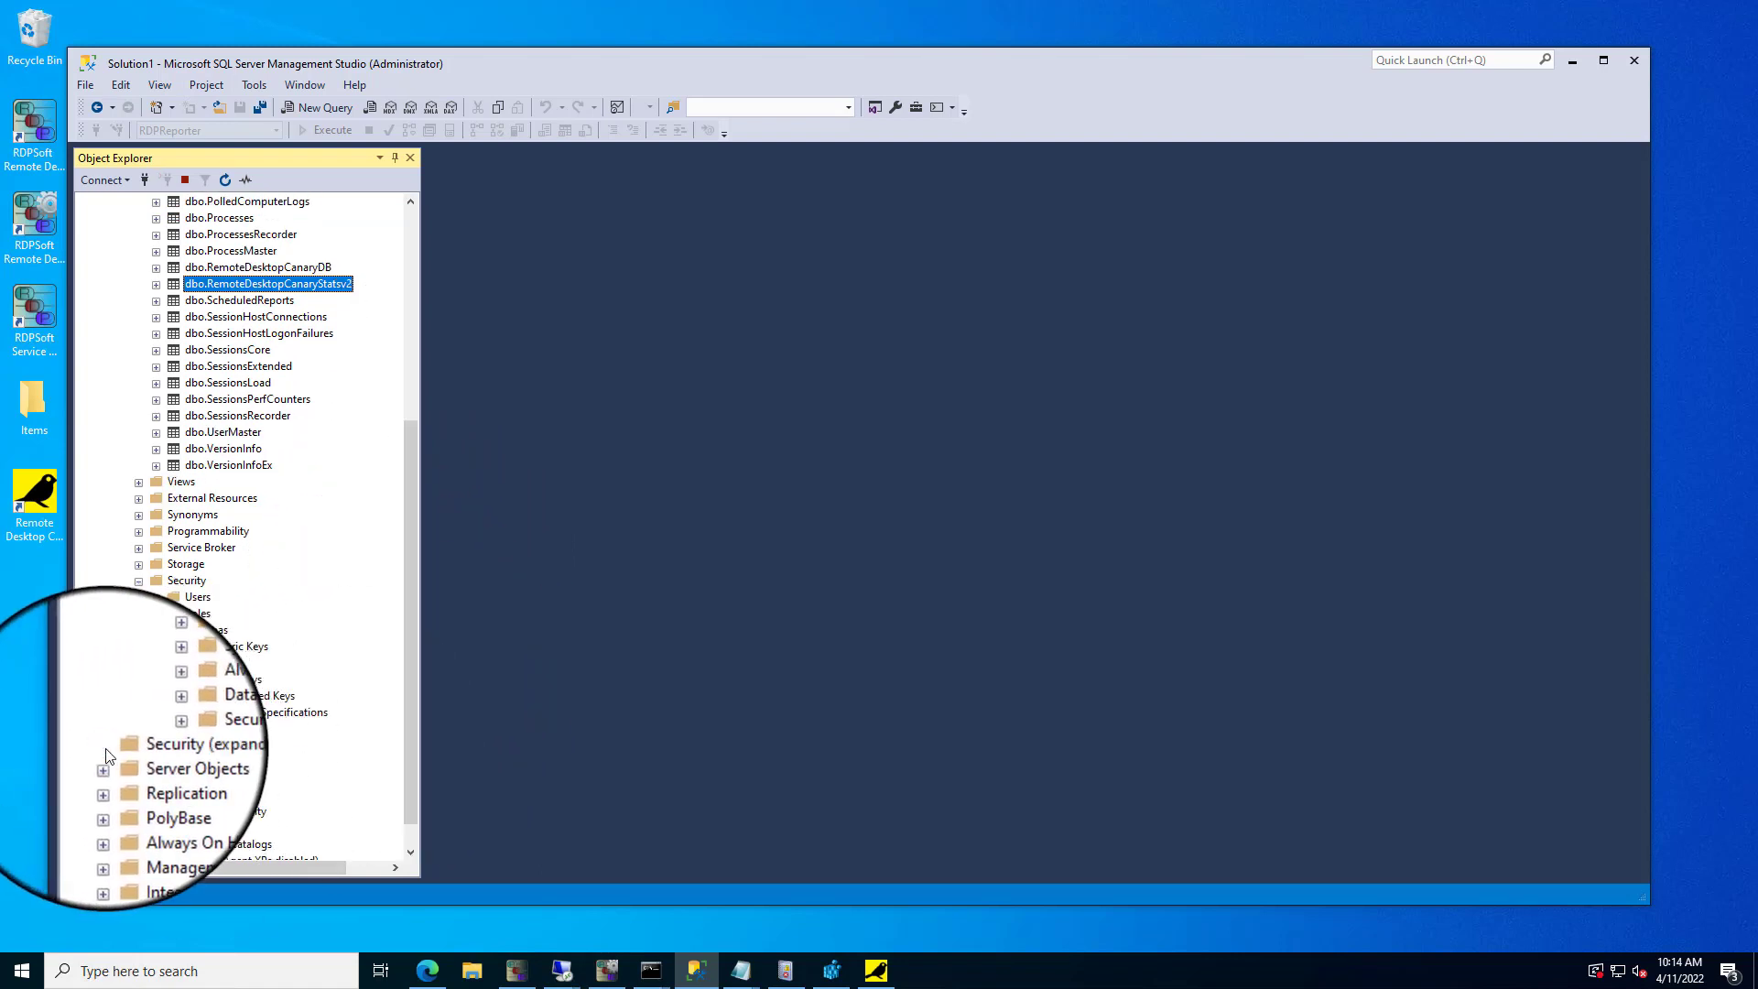
# Step: Start a new server login from Security > Logins and name it Canary
pyautogui.click(107, 750)
pyautogui.rightClick(168, 768)
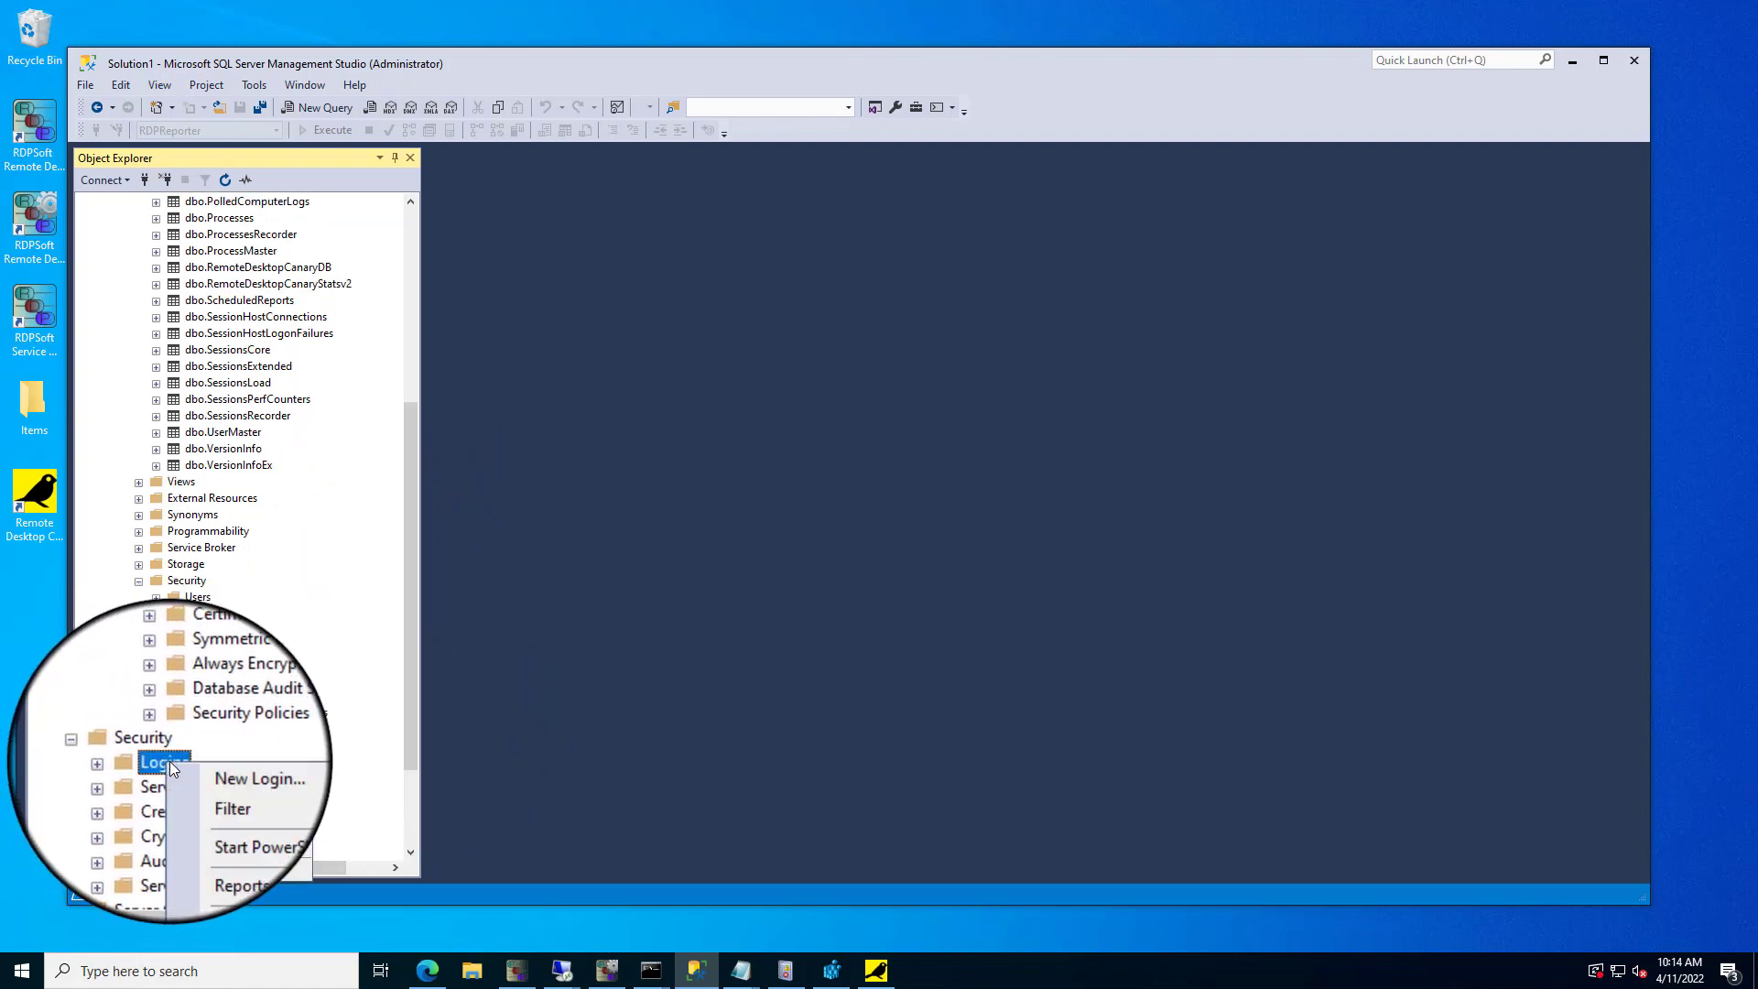
pyautogui.click(244, 775)
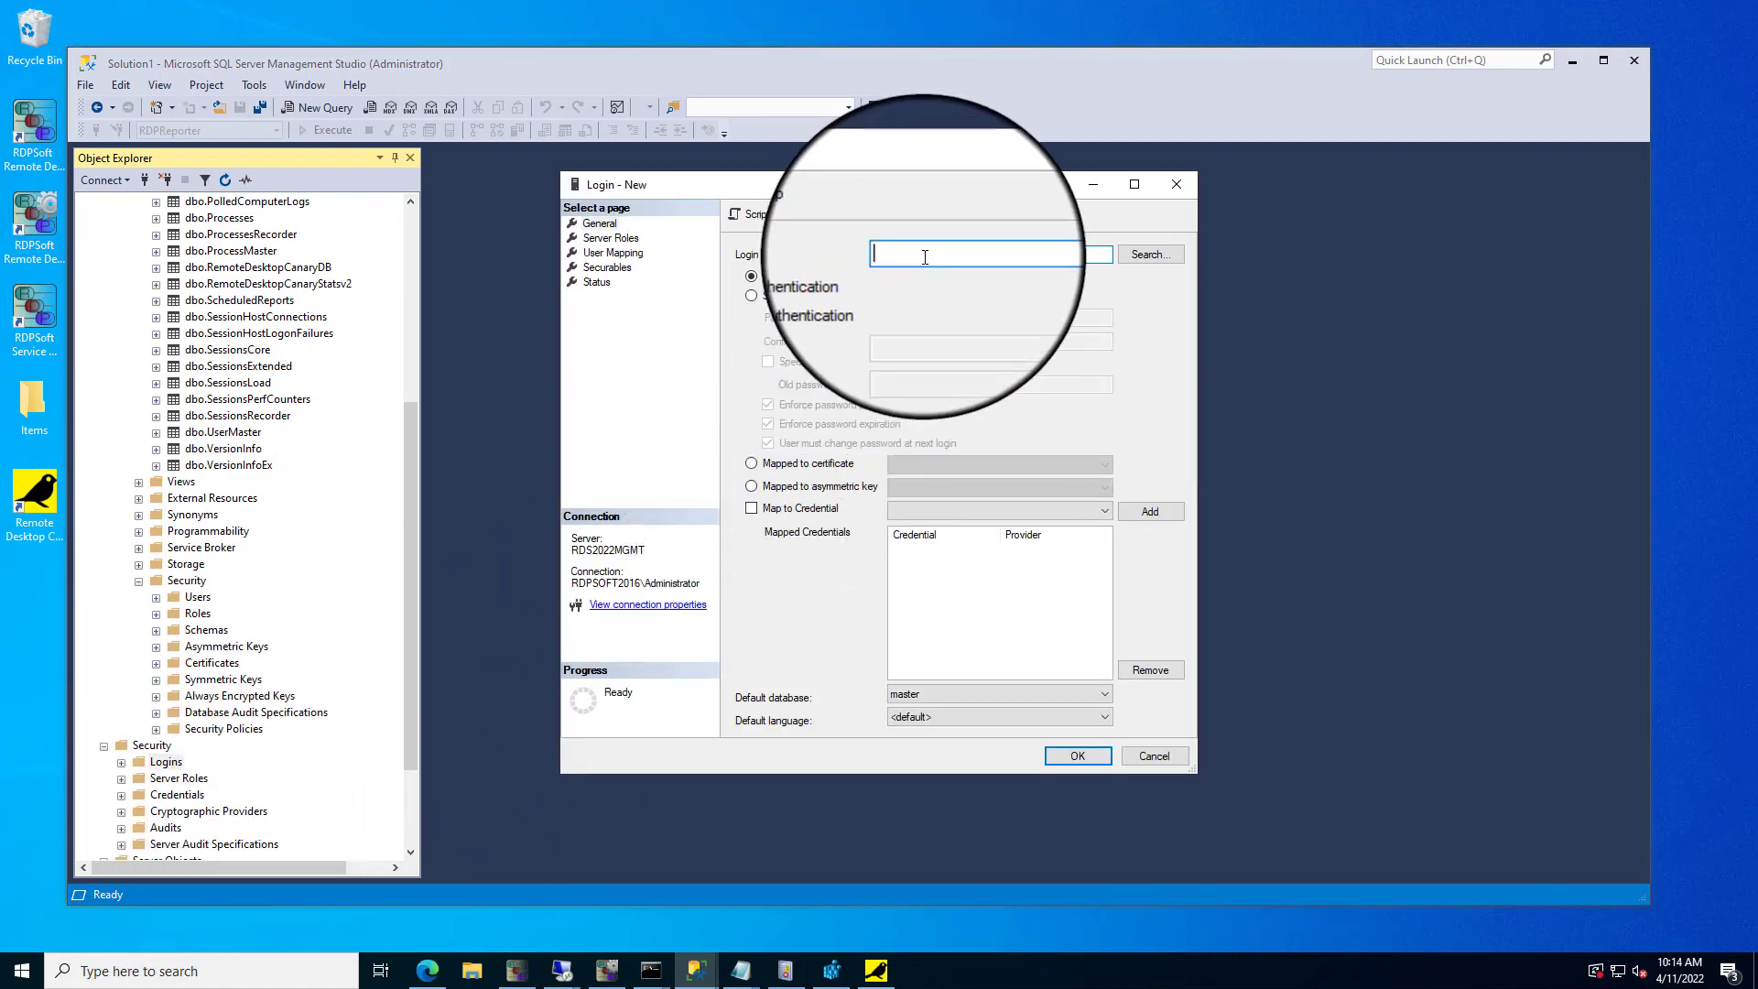
pyautogui.write('Canary')
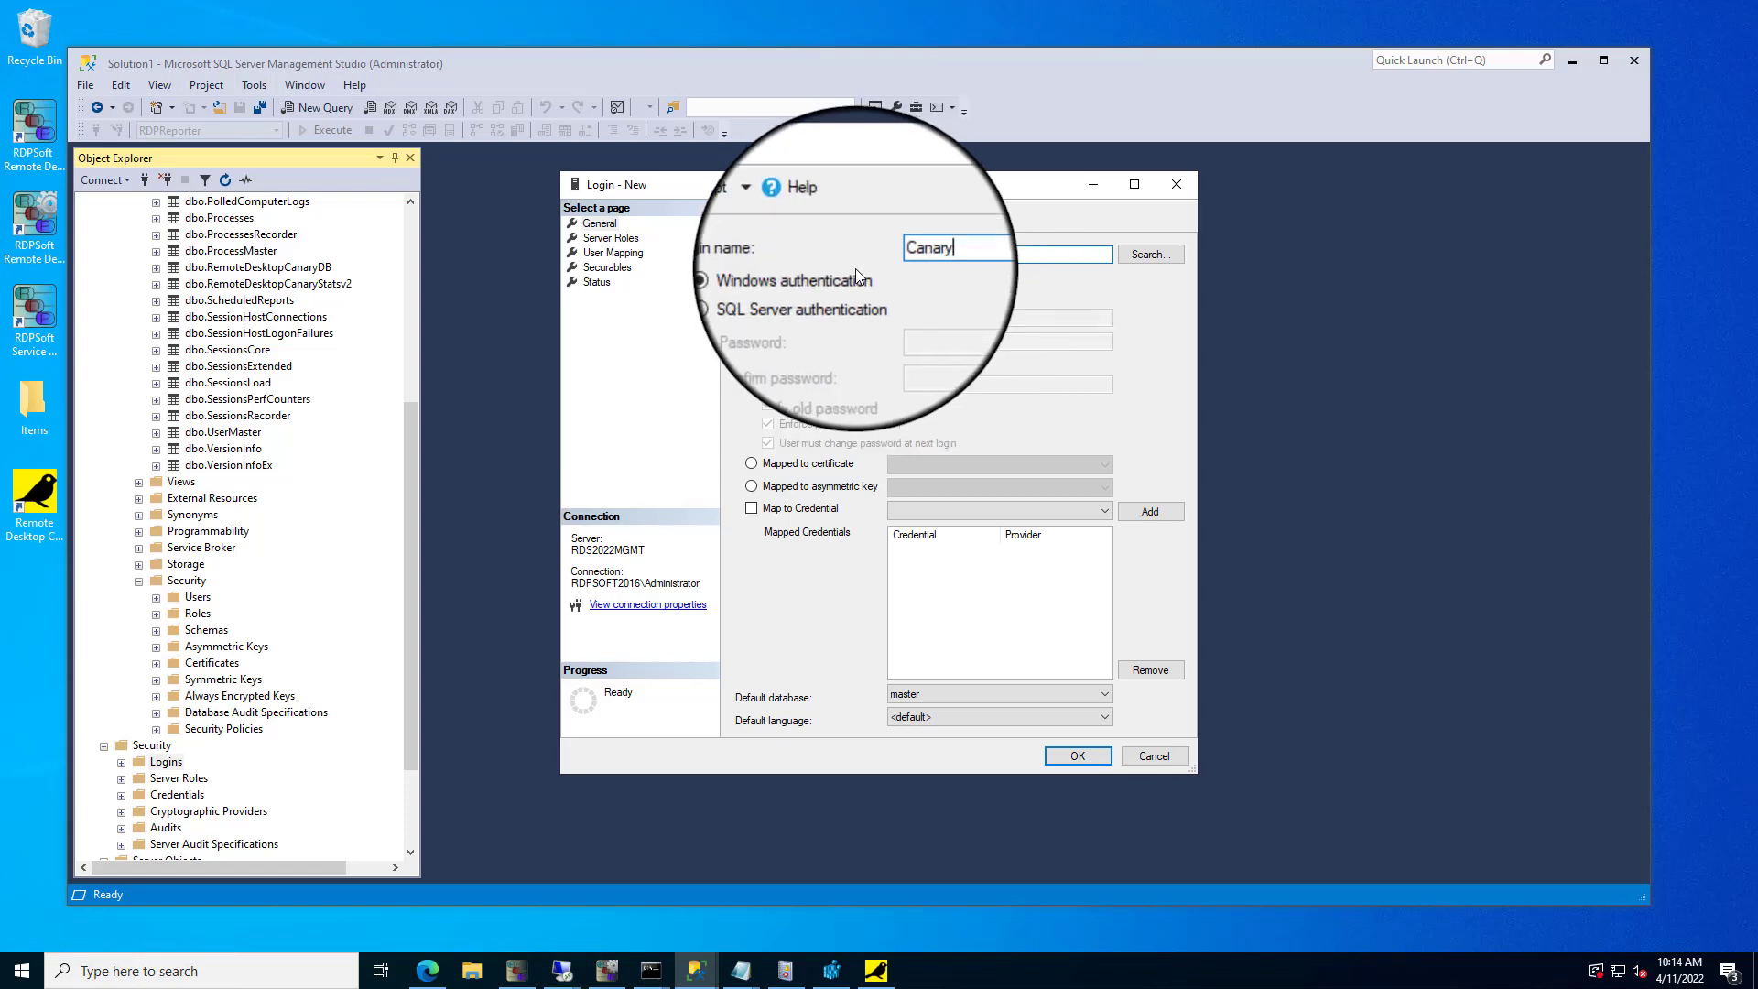
# Step: Use SQL Server authentication with a password, password policy off, and RDPReporter as default database
pyautogui.click(797, 295)
pyautogui.click(947, 322)
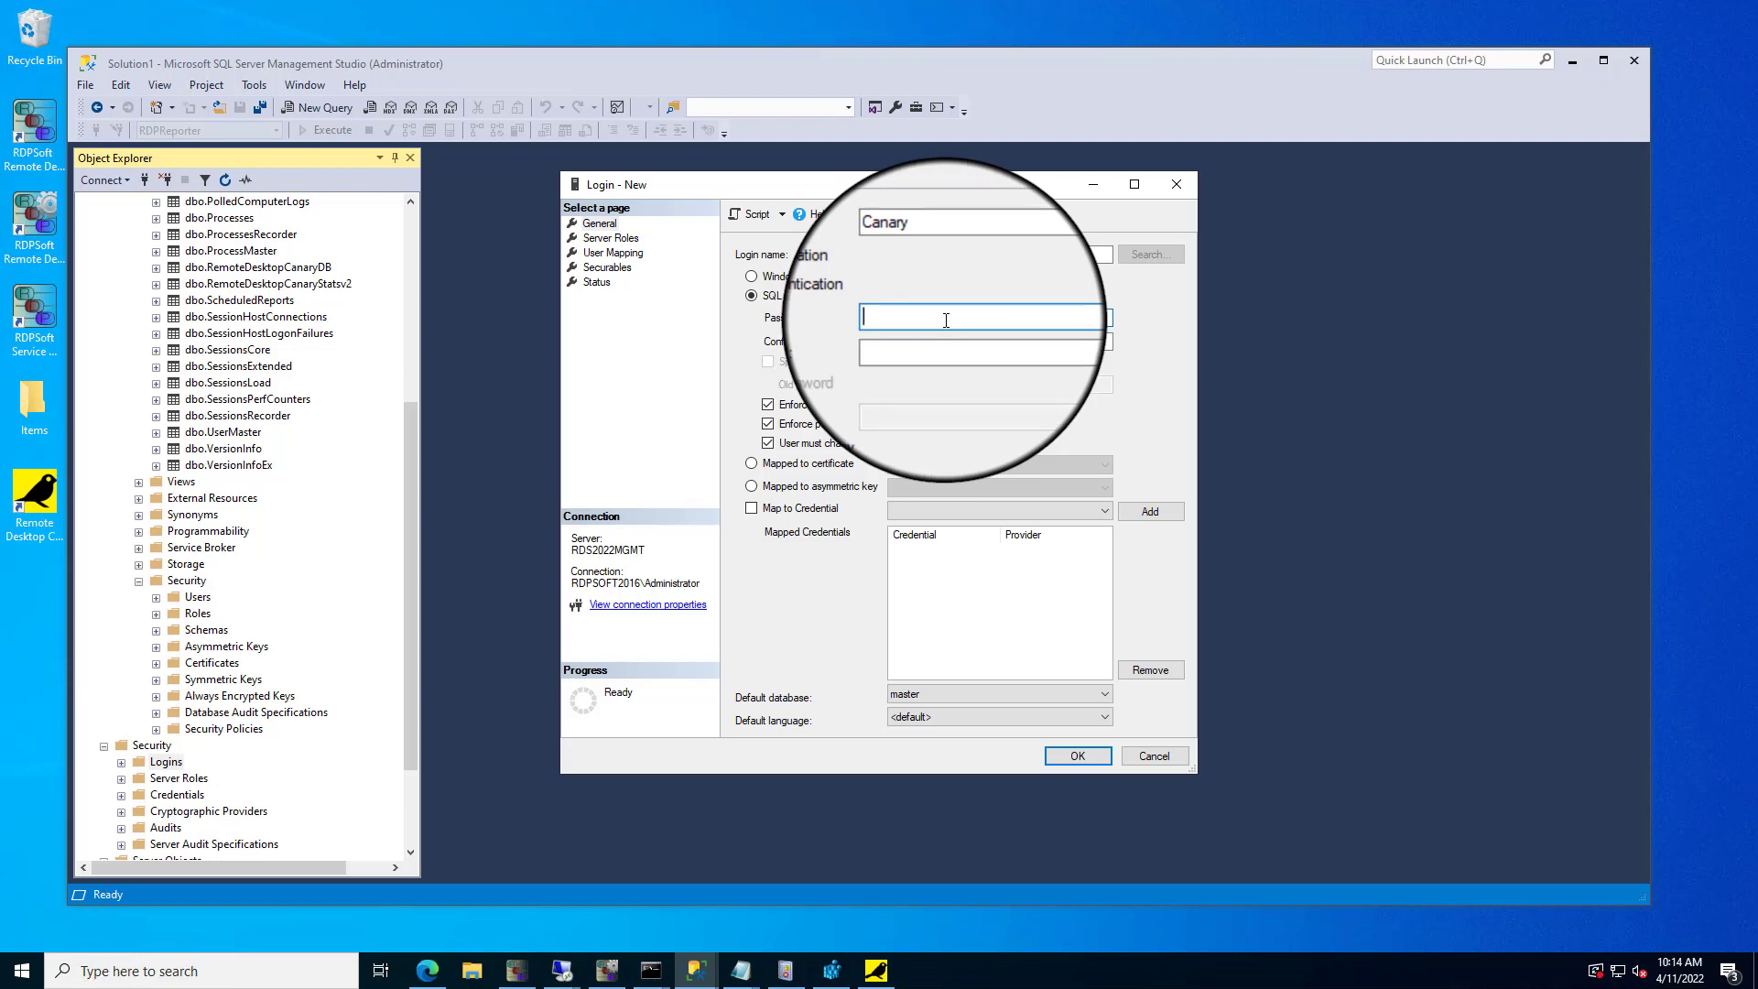
pyautogui.write('•••••••••')
pyautogui.press('Tab')
pyautogui.write('•••••••••')
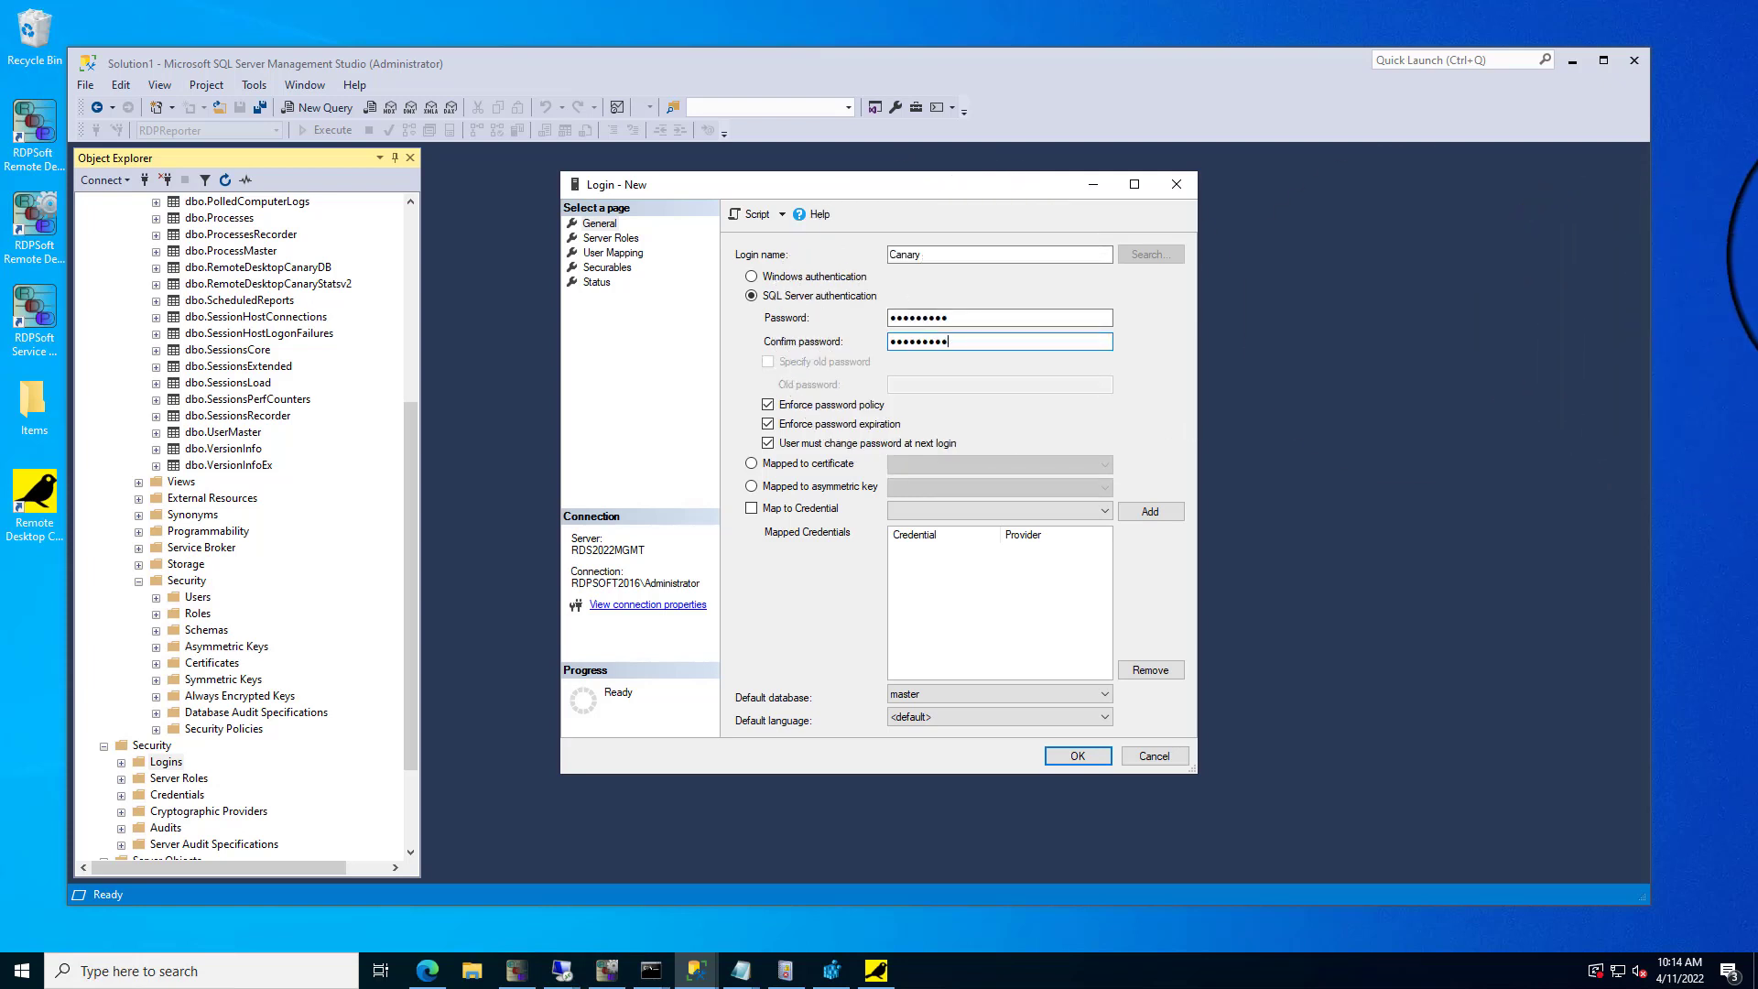
pyautogui.click(824, 405)
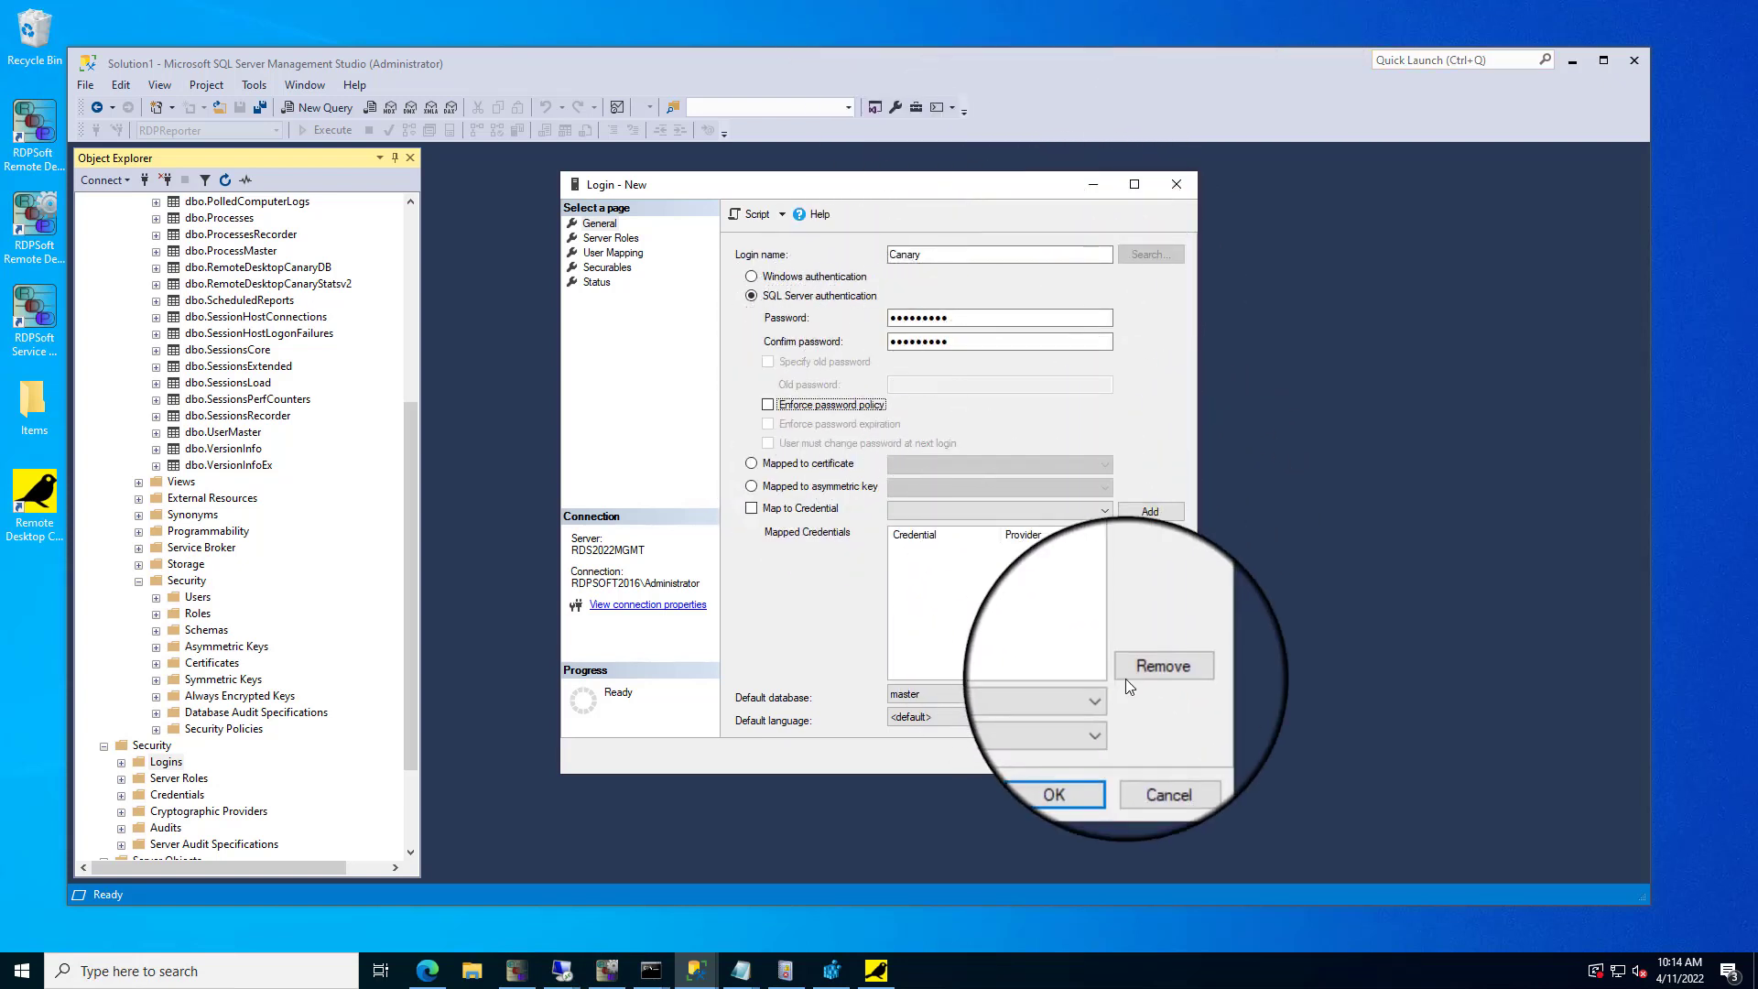
pyautogui.click(1104, 697)
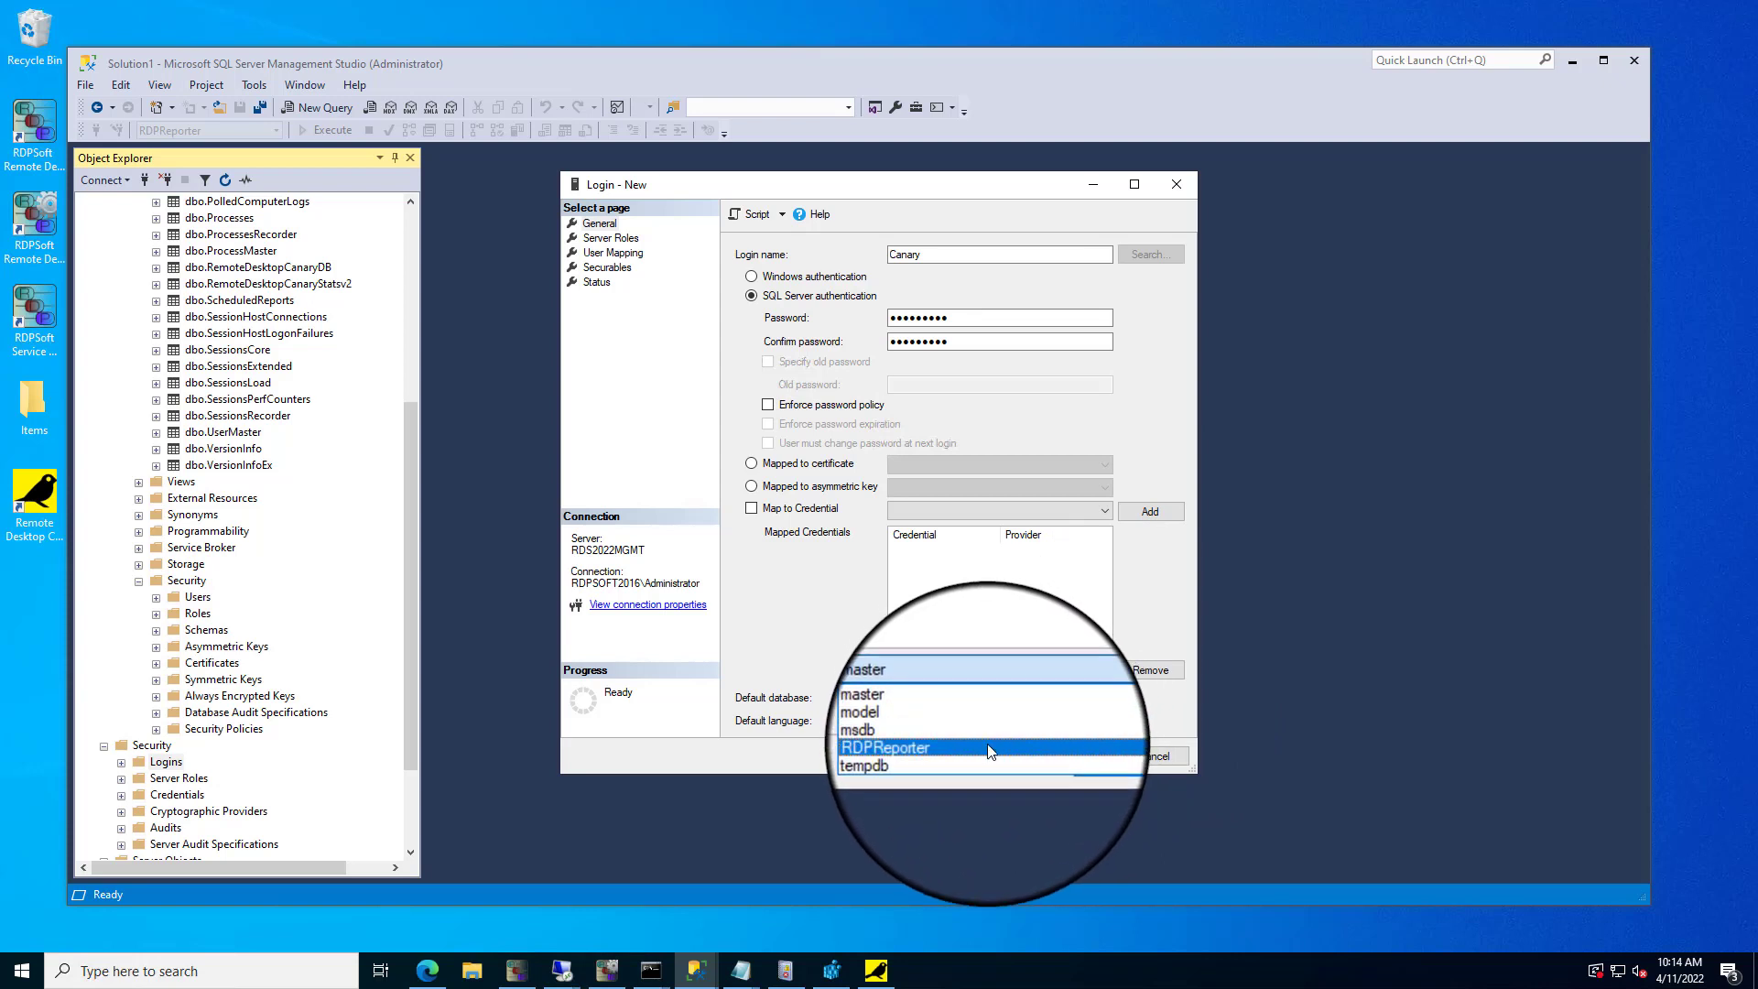
pyautogui.click(989, 747)
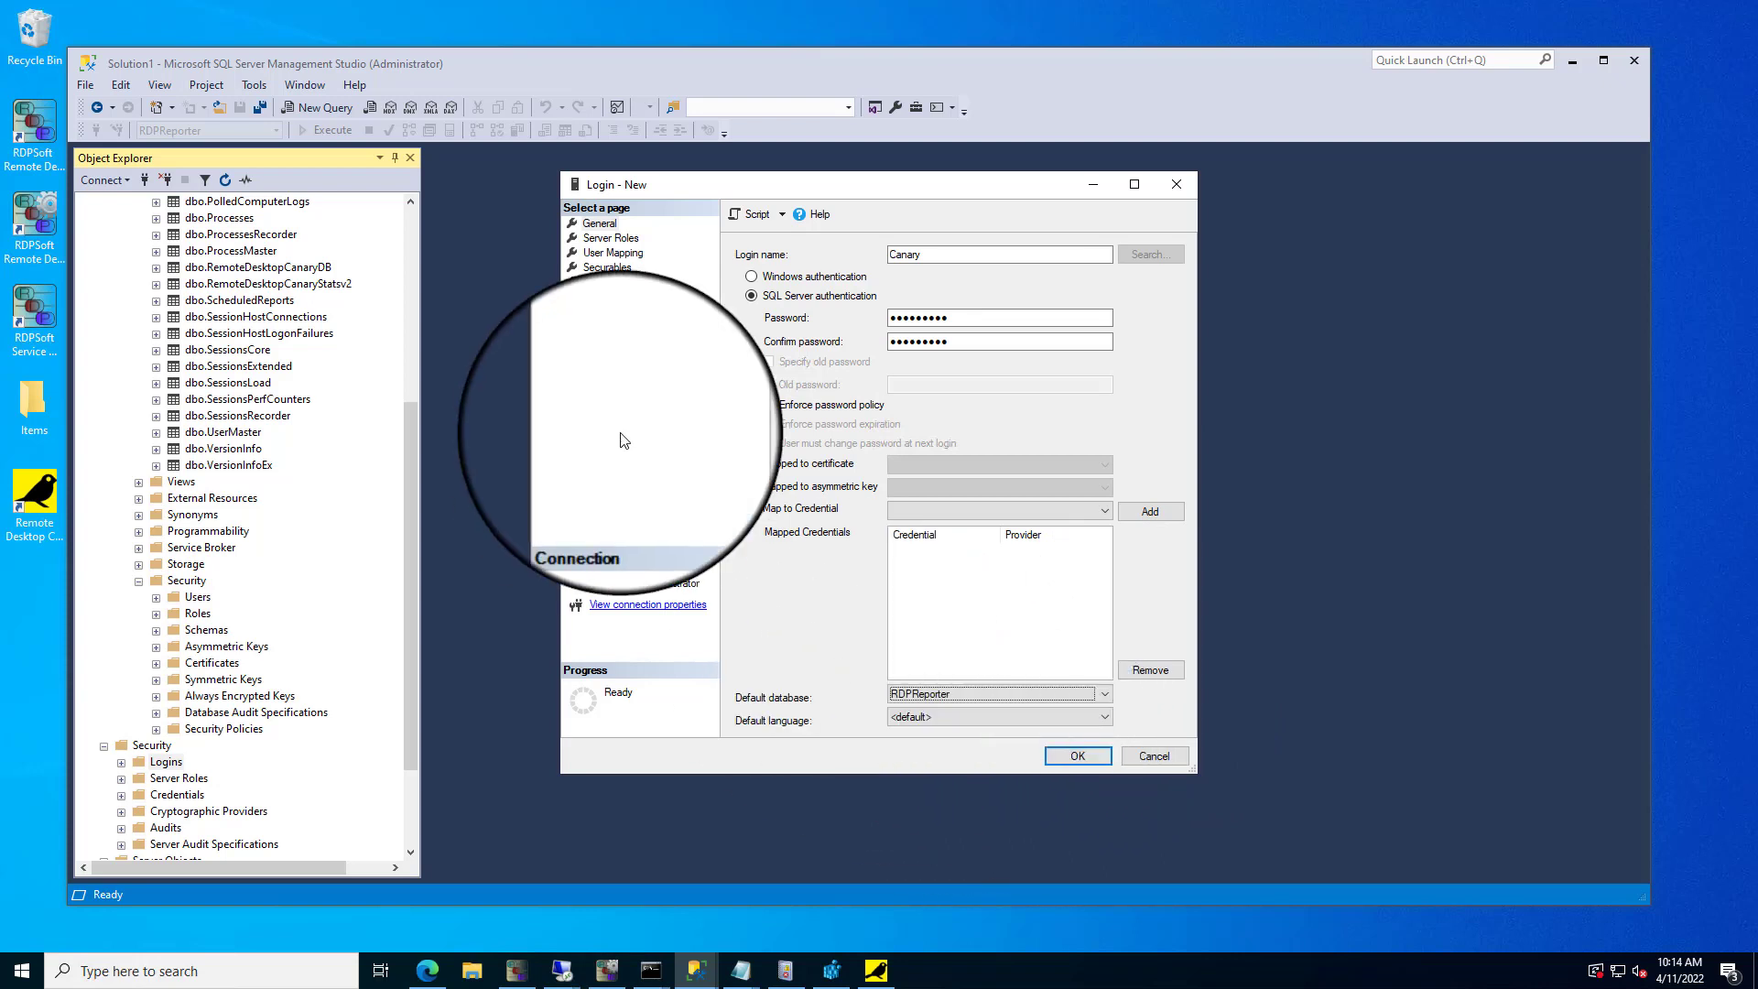
# Step: Map Canary to RDPReporter with db_datareader and db_datawriter, save the login, and minimize SSMS
pyautogui.click(611, 254)
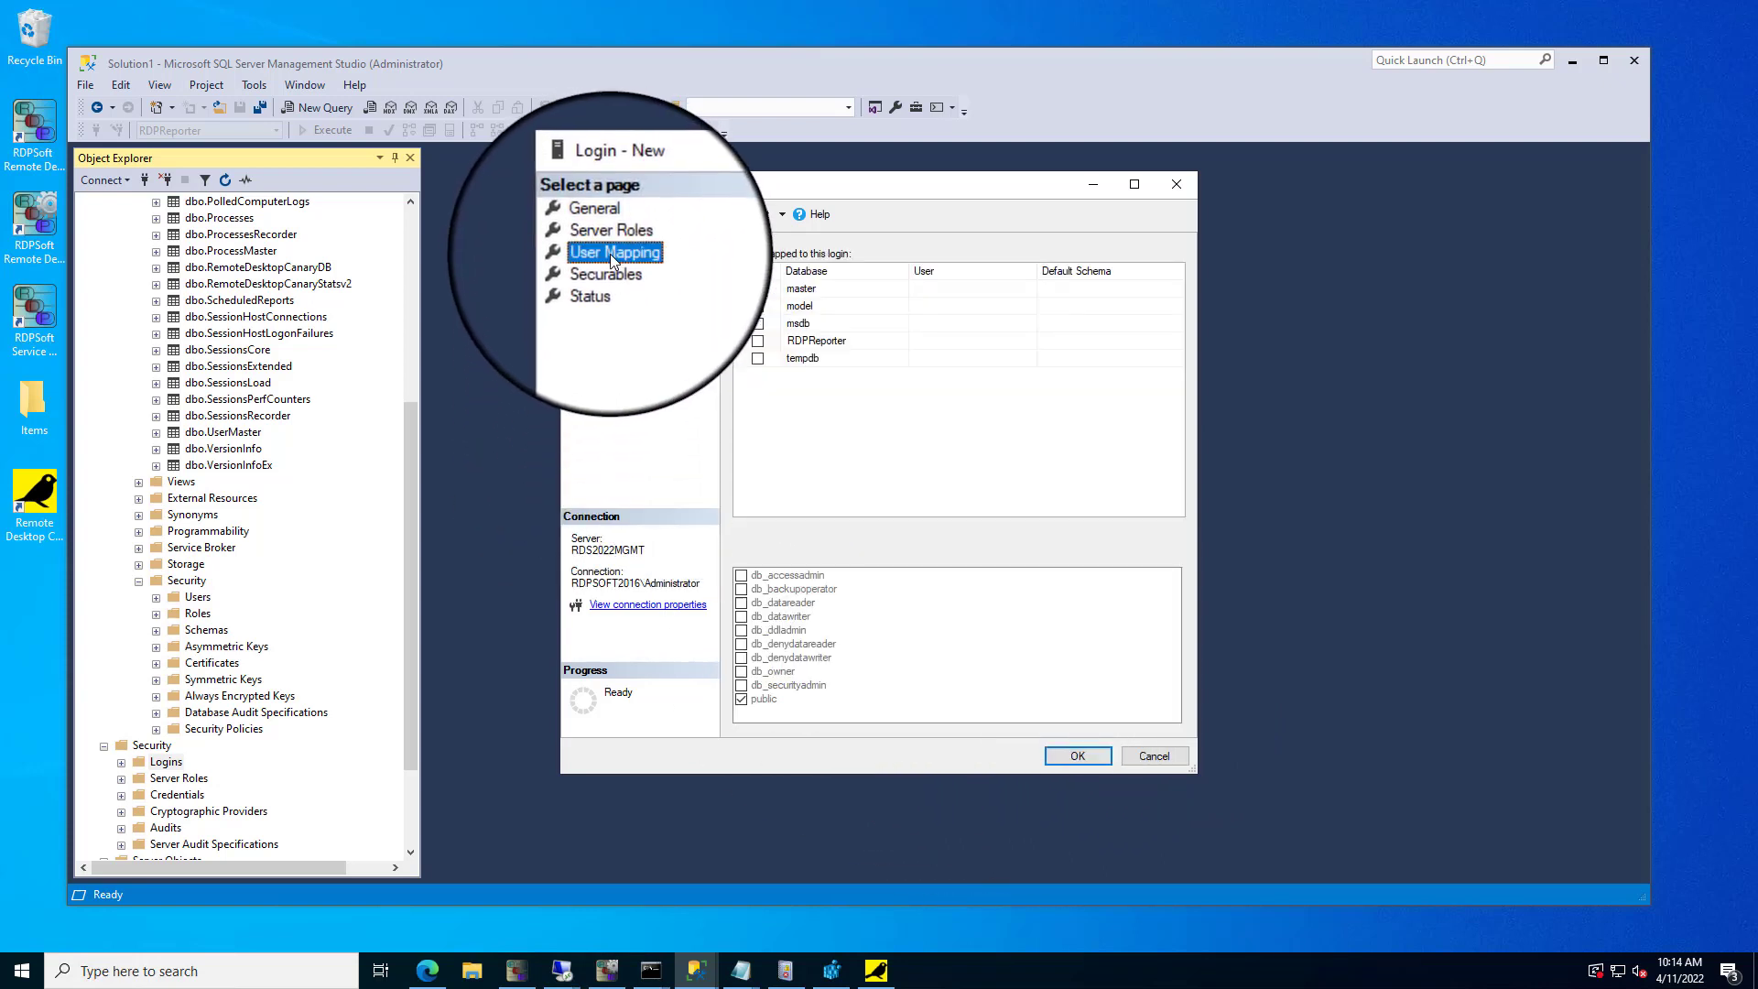
pyautogui.click(757, 341)
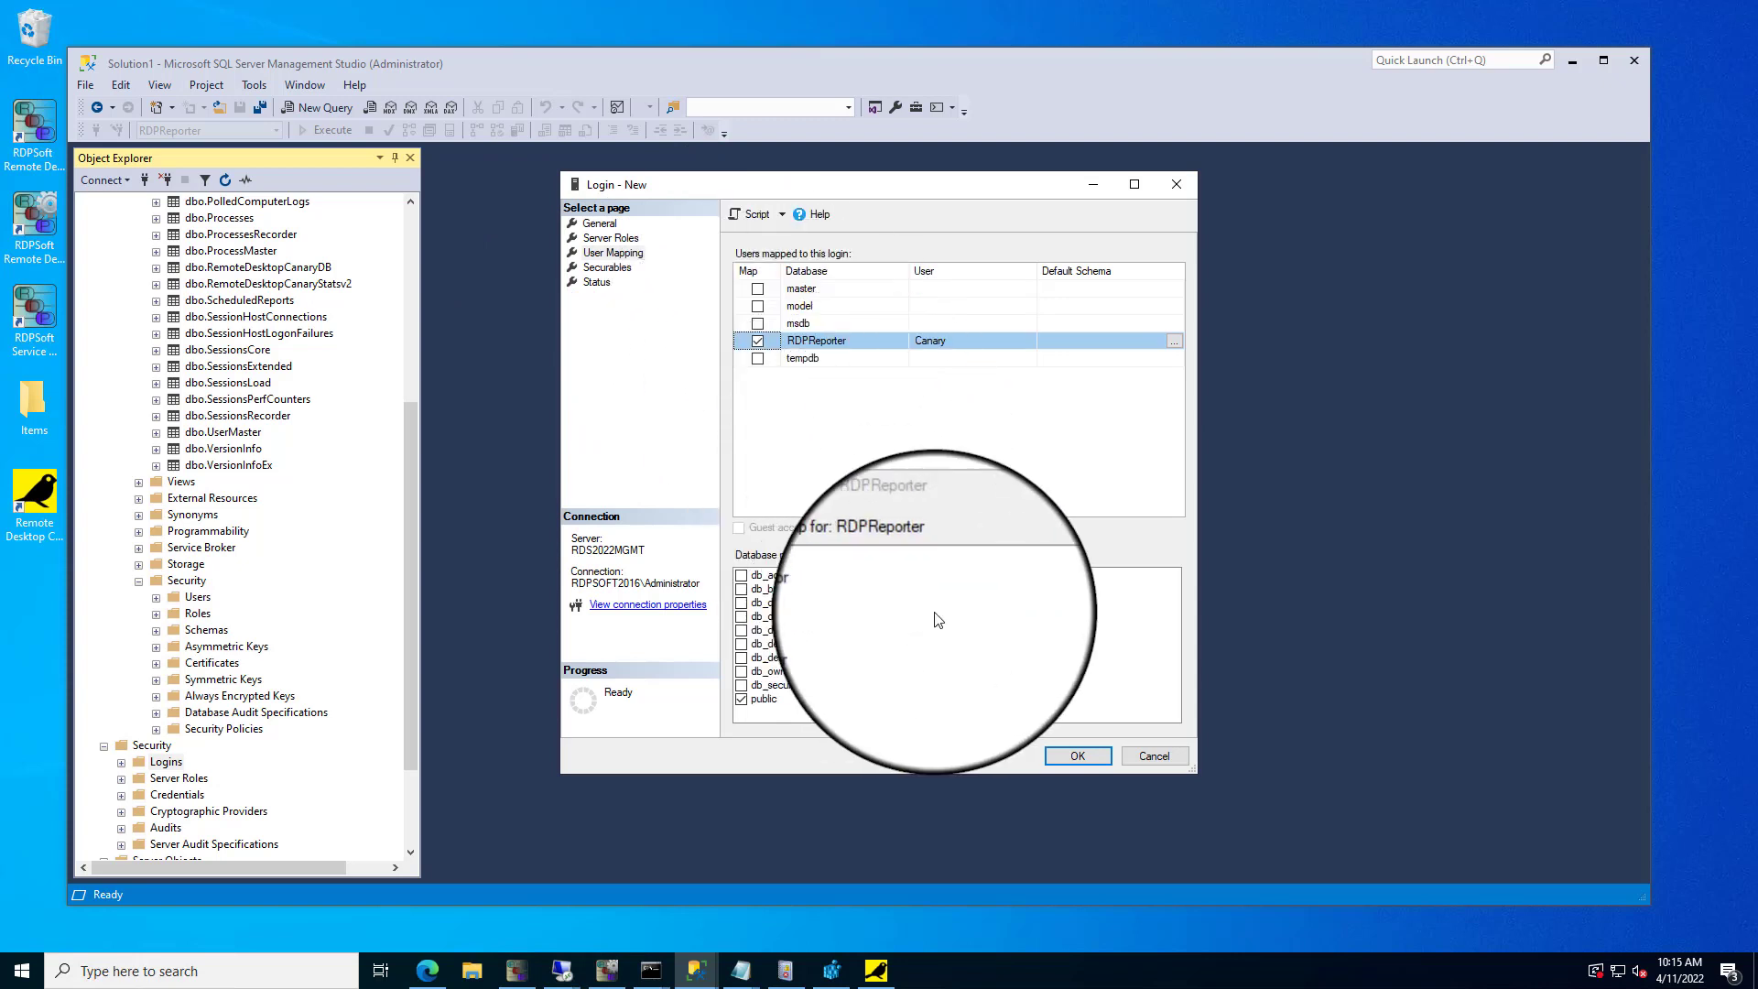
pyautogui.click(742, 602)
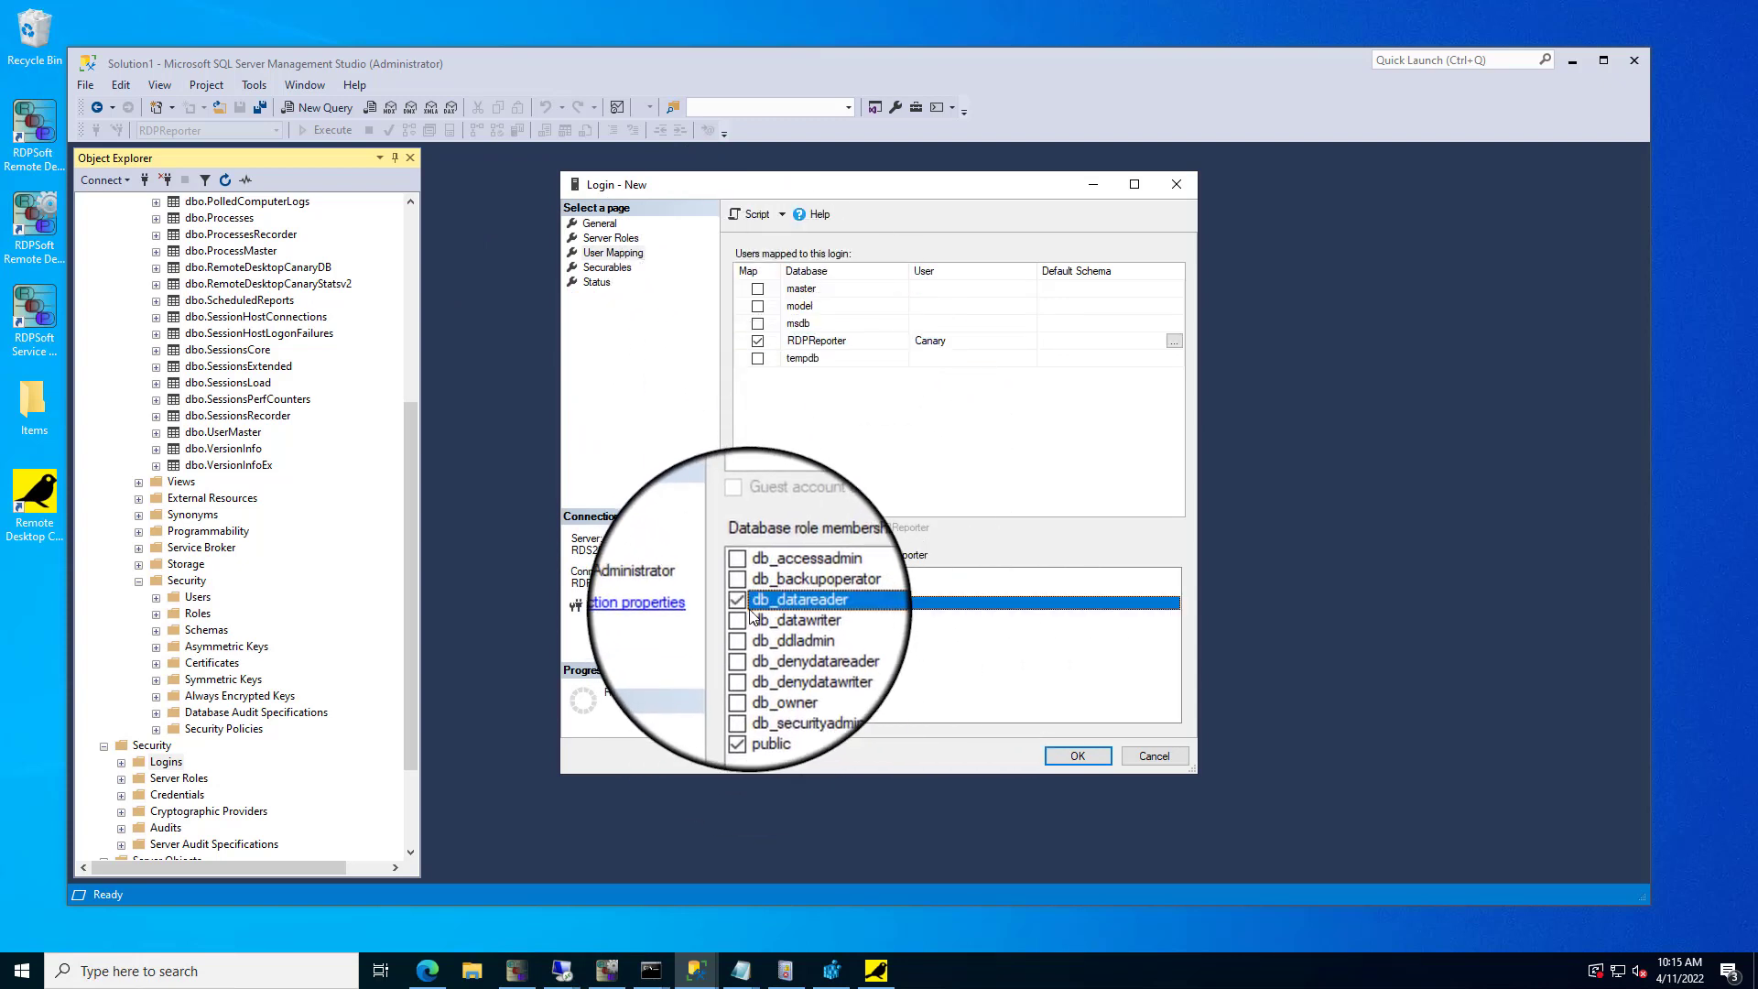
pyautogui.click(741, 619)
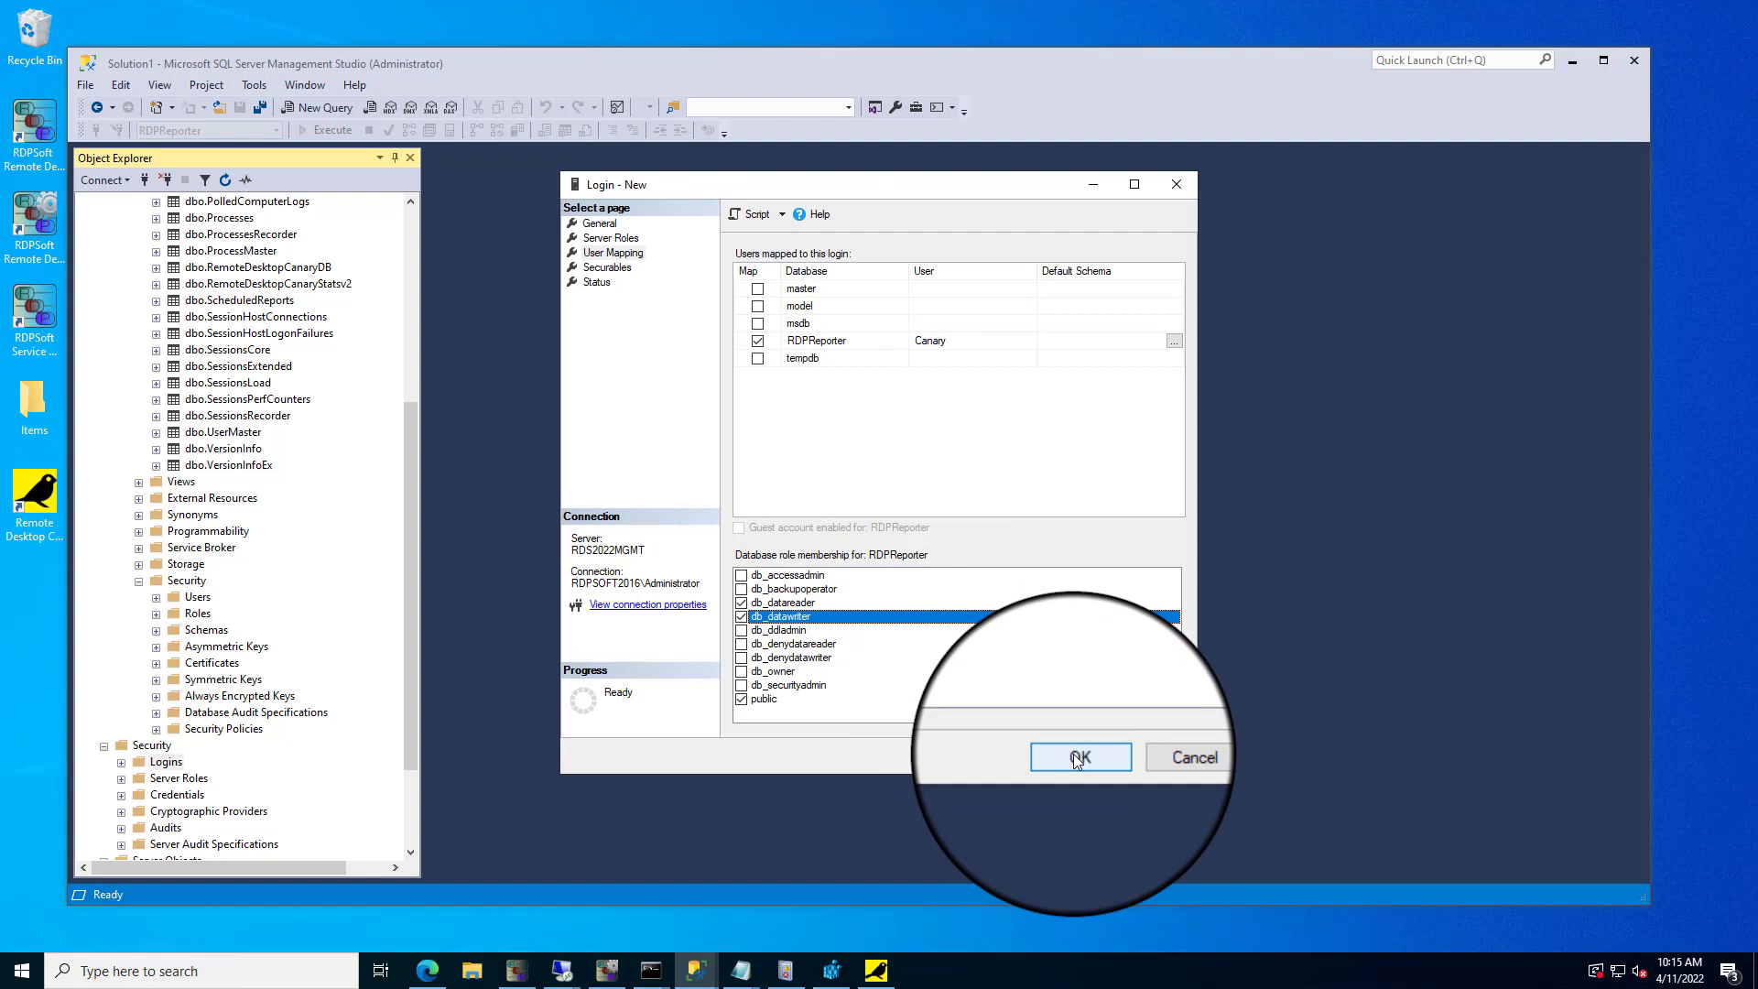
pyautogui.click(1076, 758)
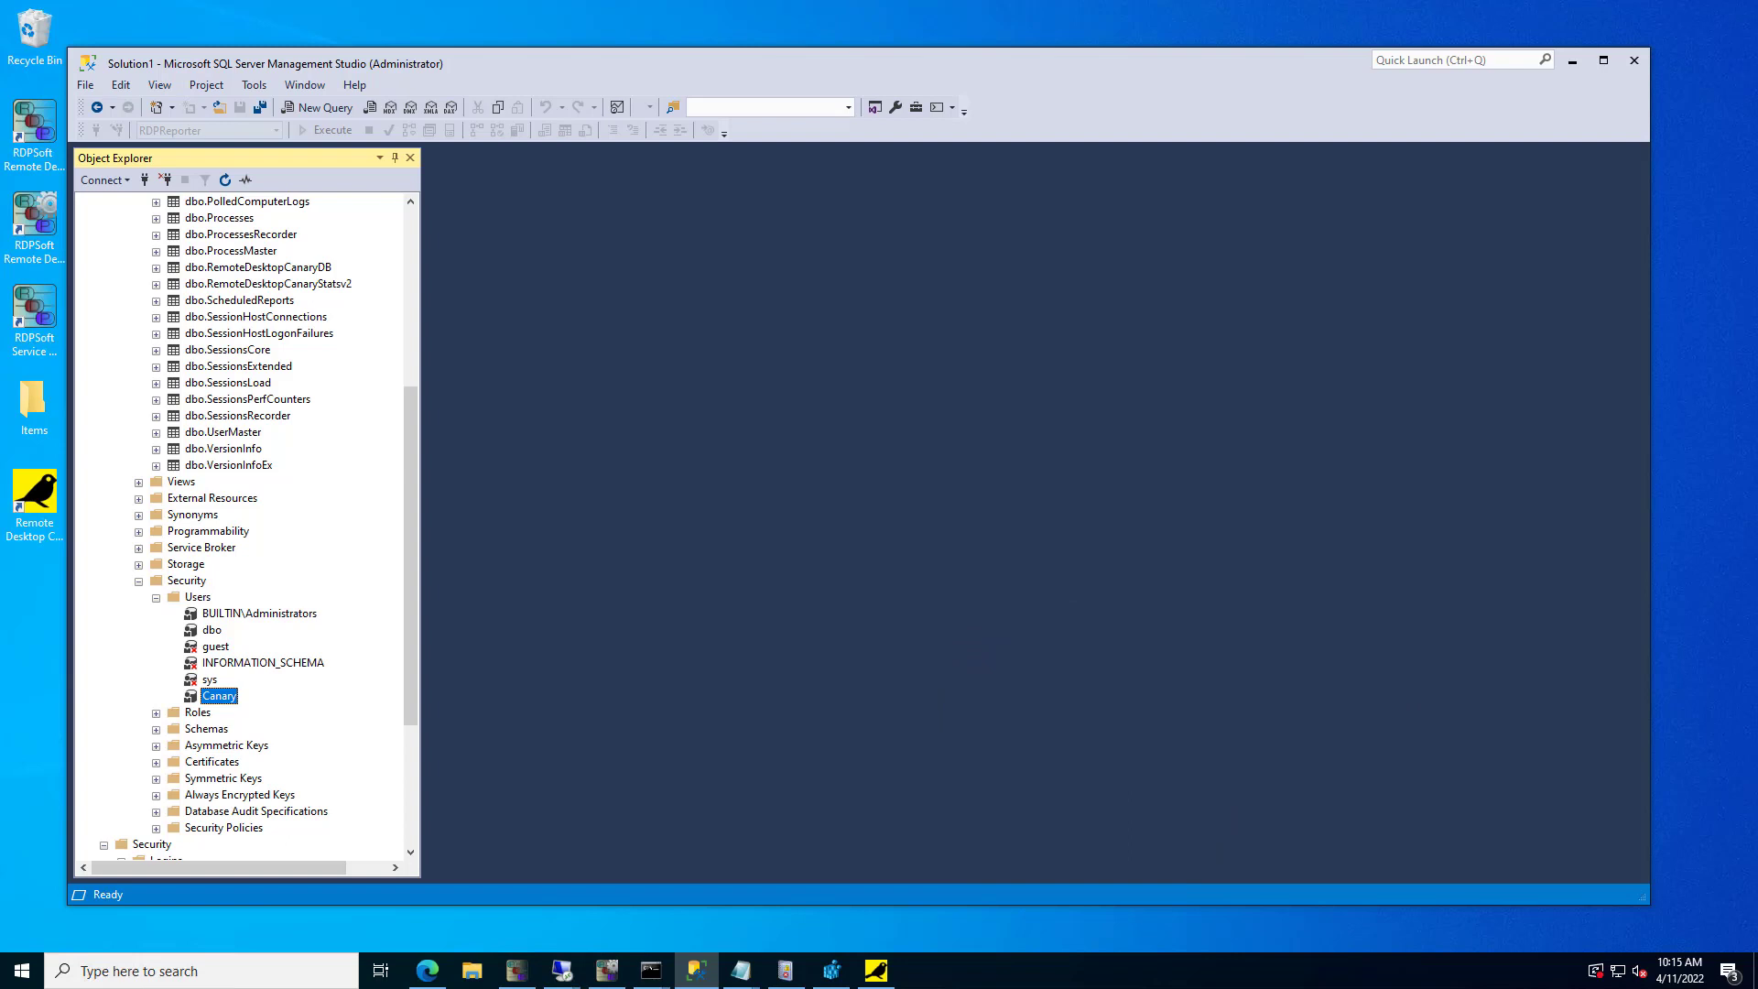
pyautogui.press('super+Down')
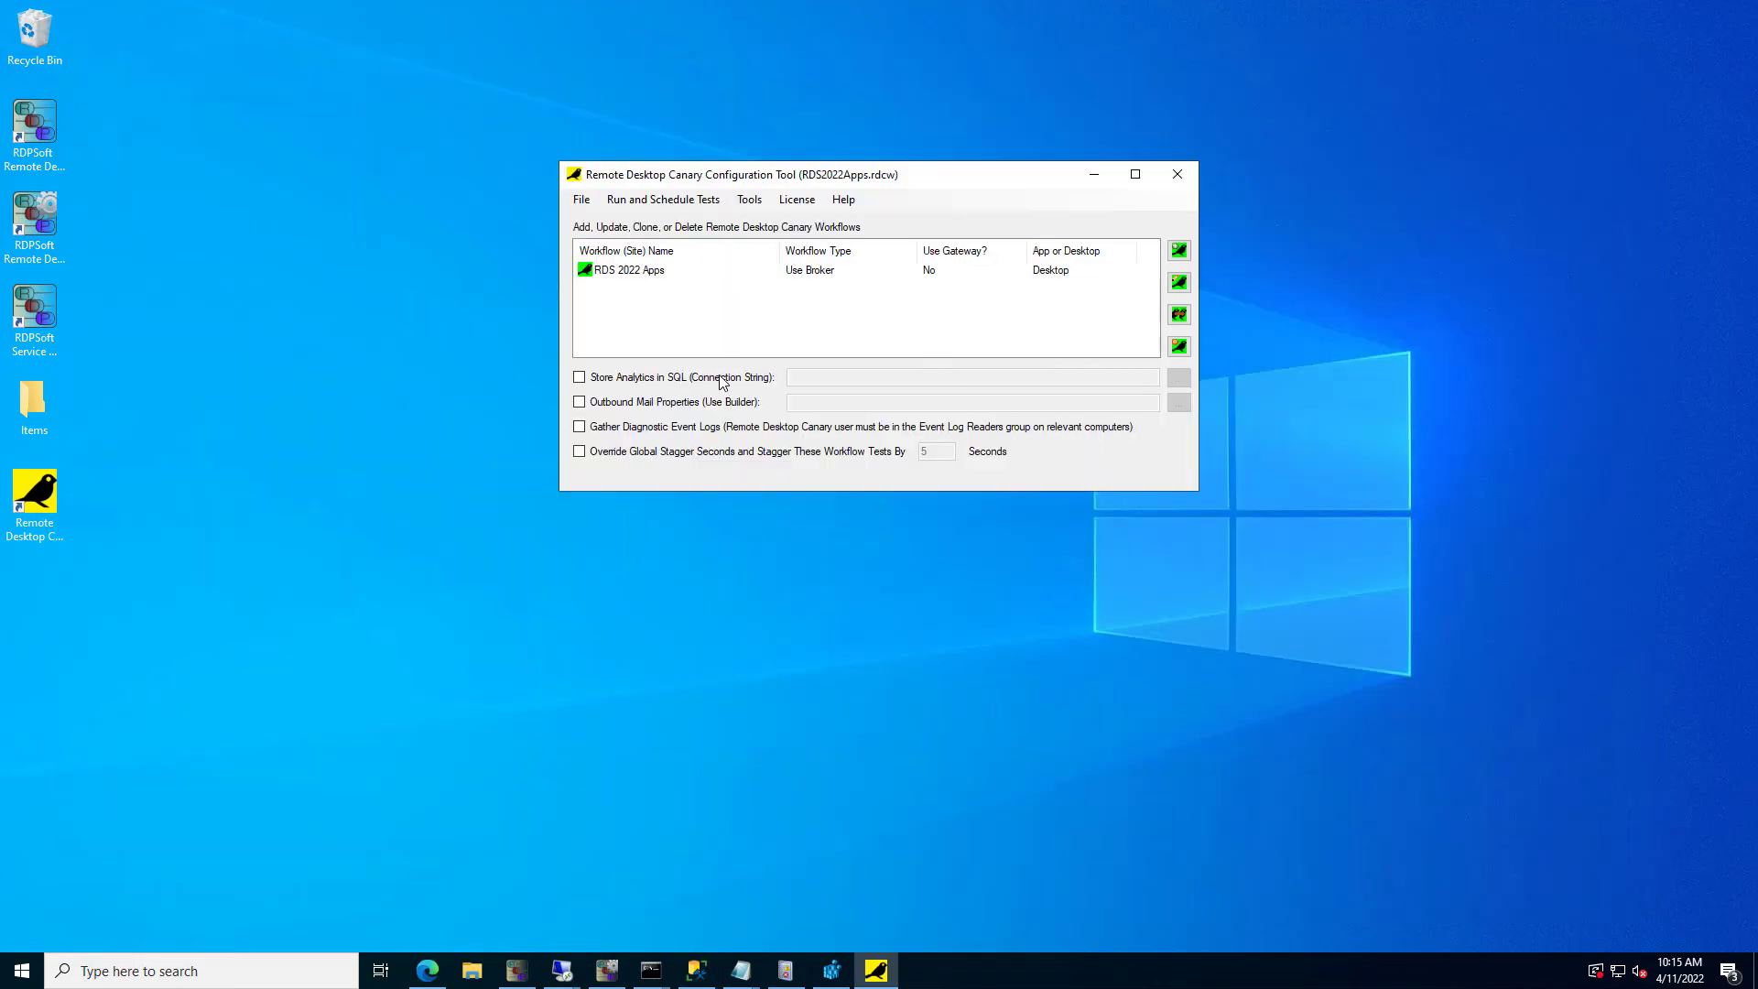
# Step: Enable storing Canary analytics in SQL, with server 10.32.0.39 and database RDPReporter
pyautogui.click(579, 377)
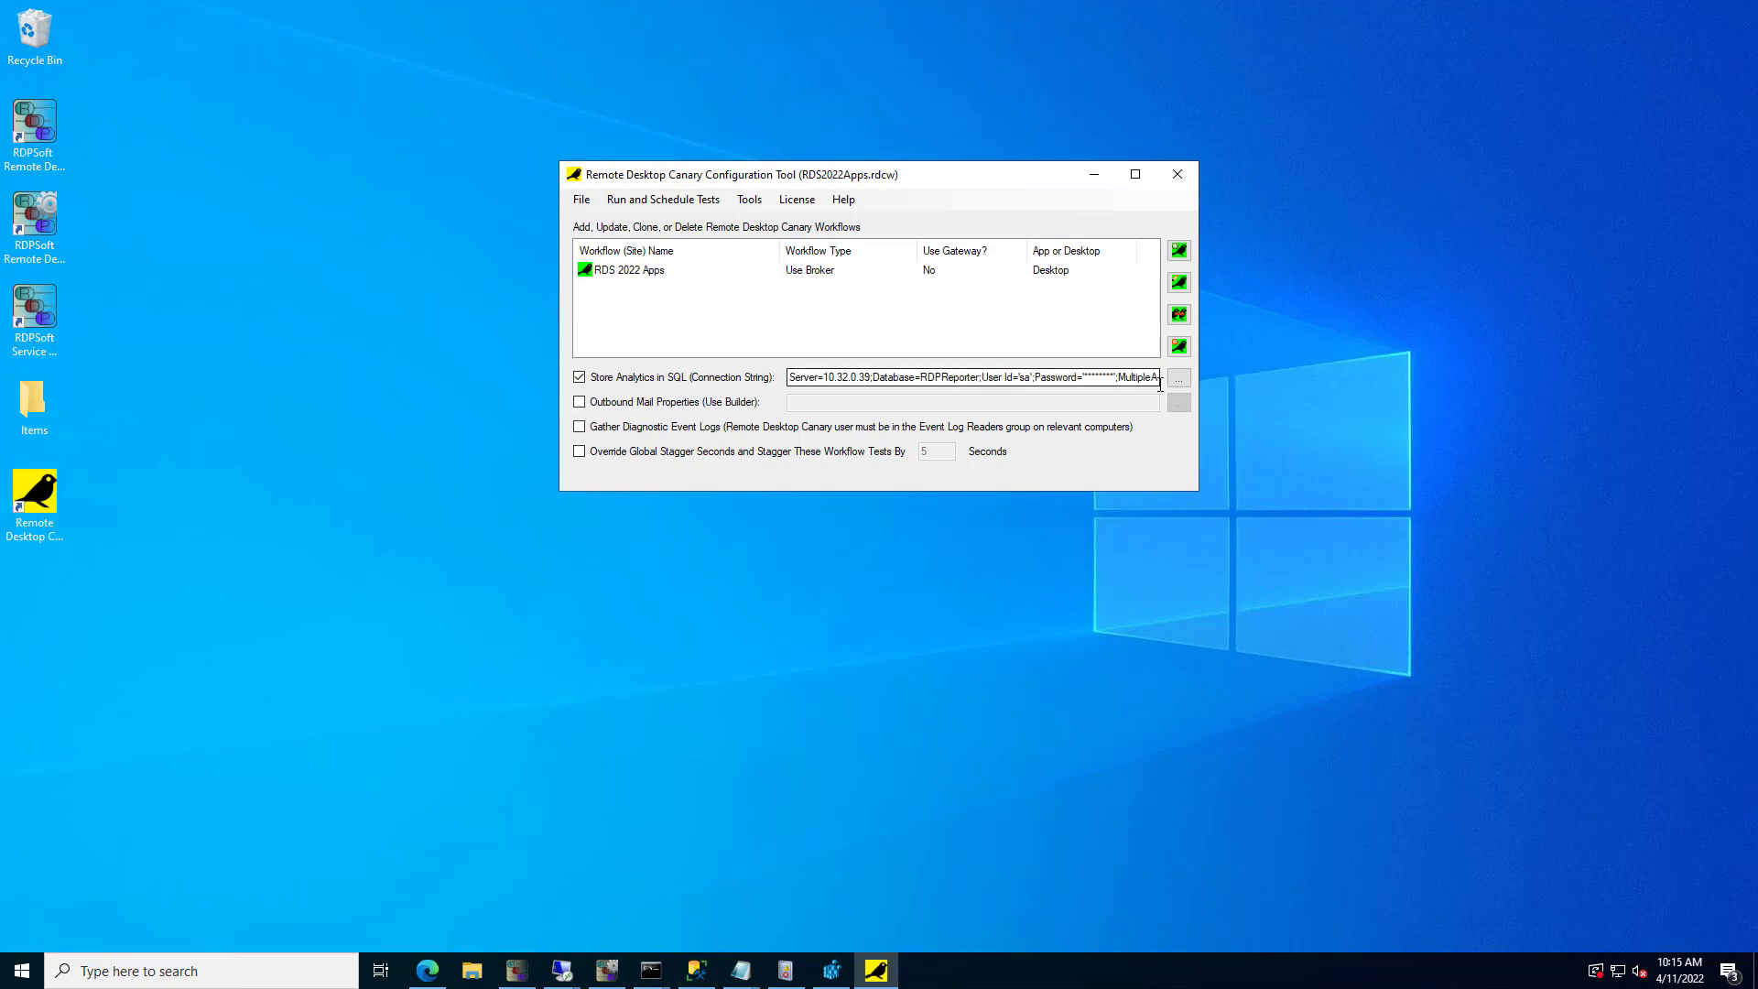
pyautogui.click(1178, 378)
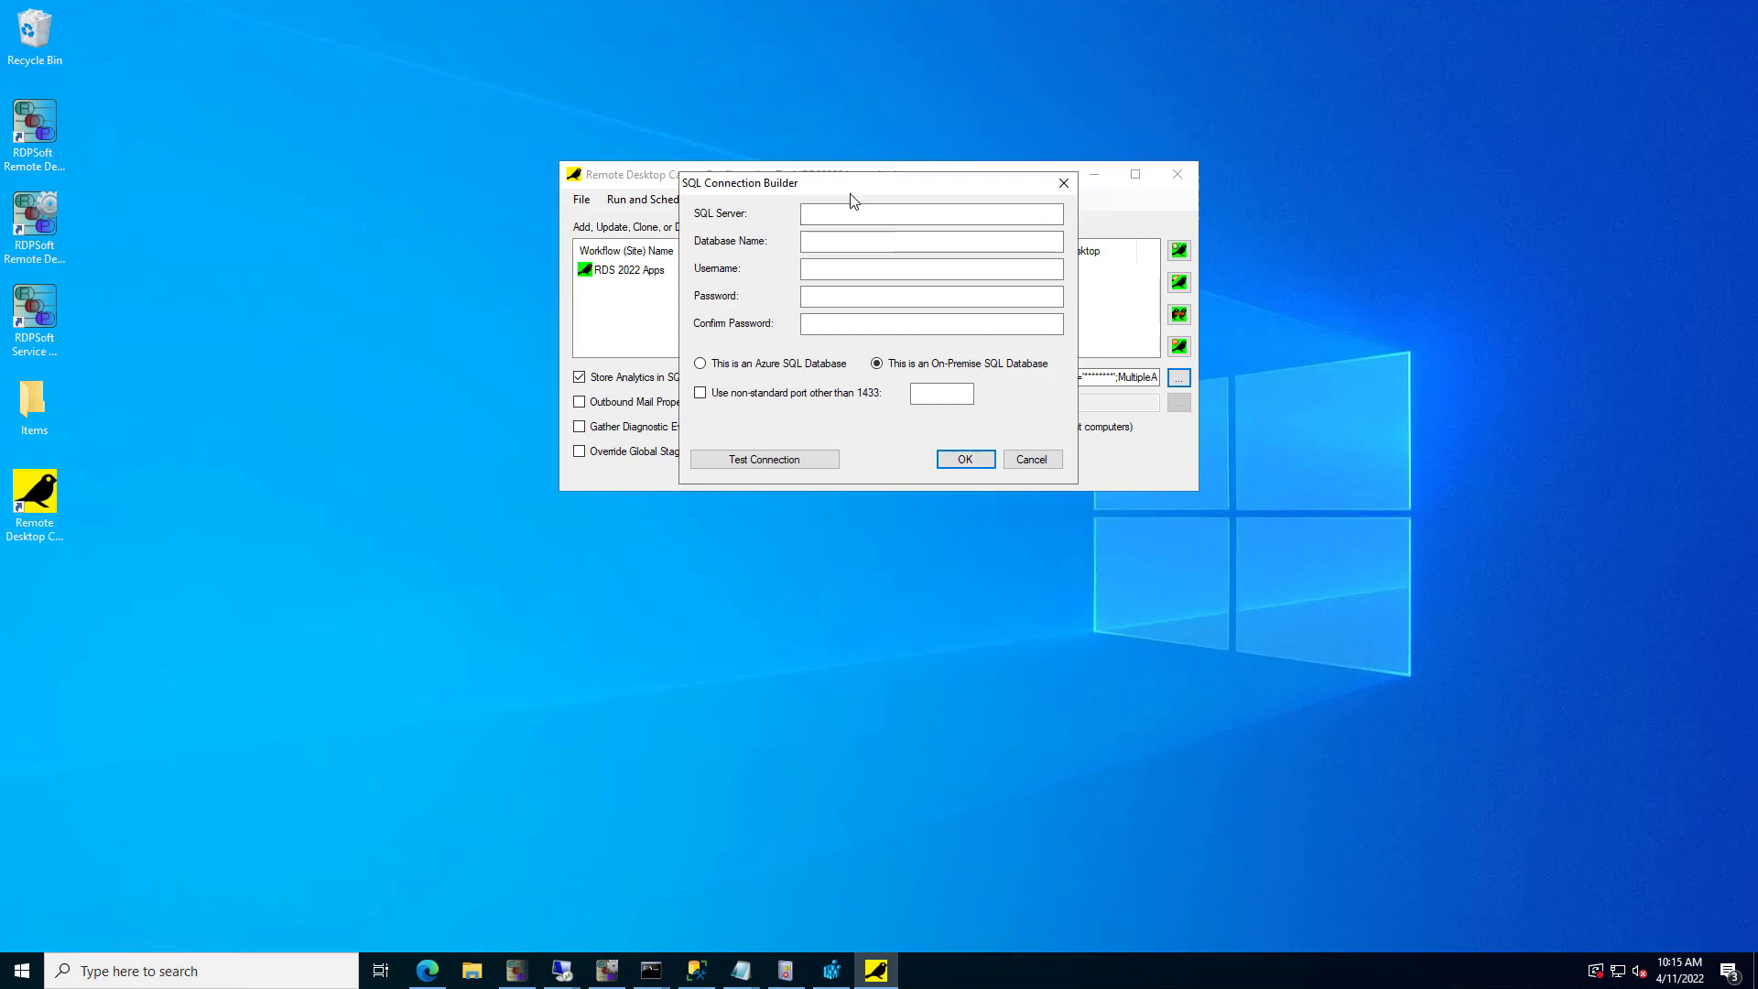
pyautogui.moveTo(852, 199); pyautogui.dragTo(830, 228)
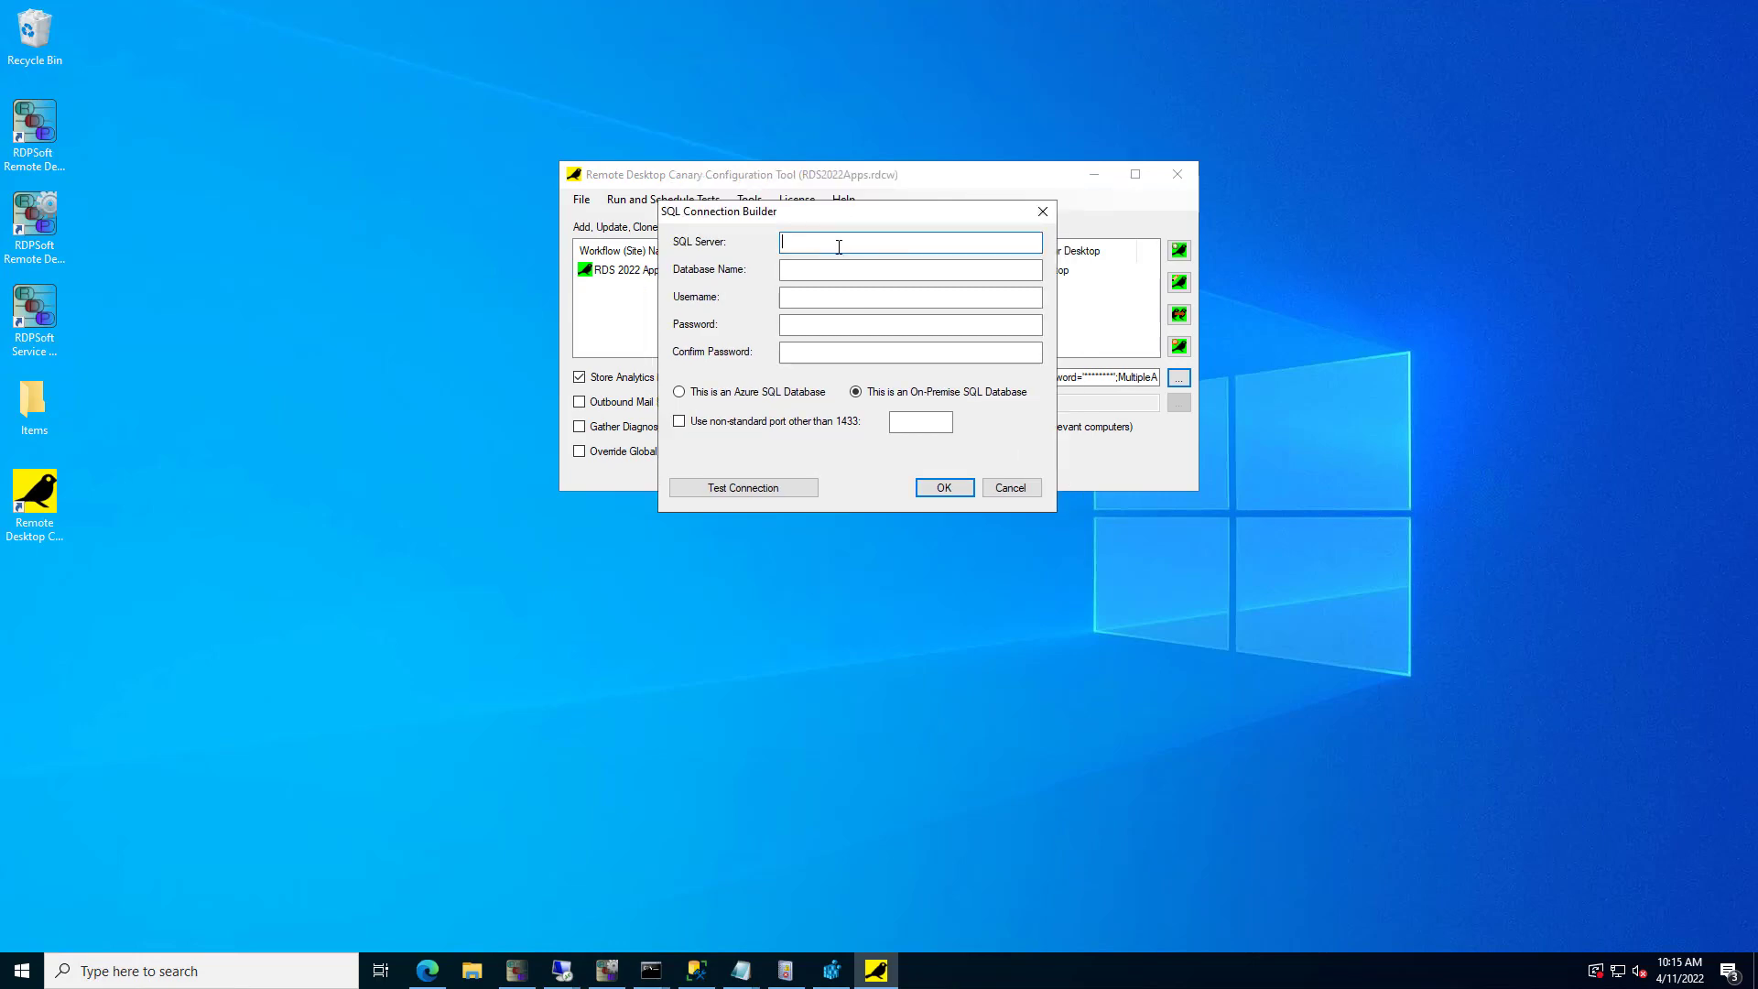
pyautogui.write('10.32.0.39')
pyautogui.press('Tab')
pyautogui.write('RDPReporter')
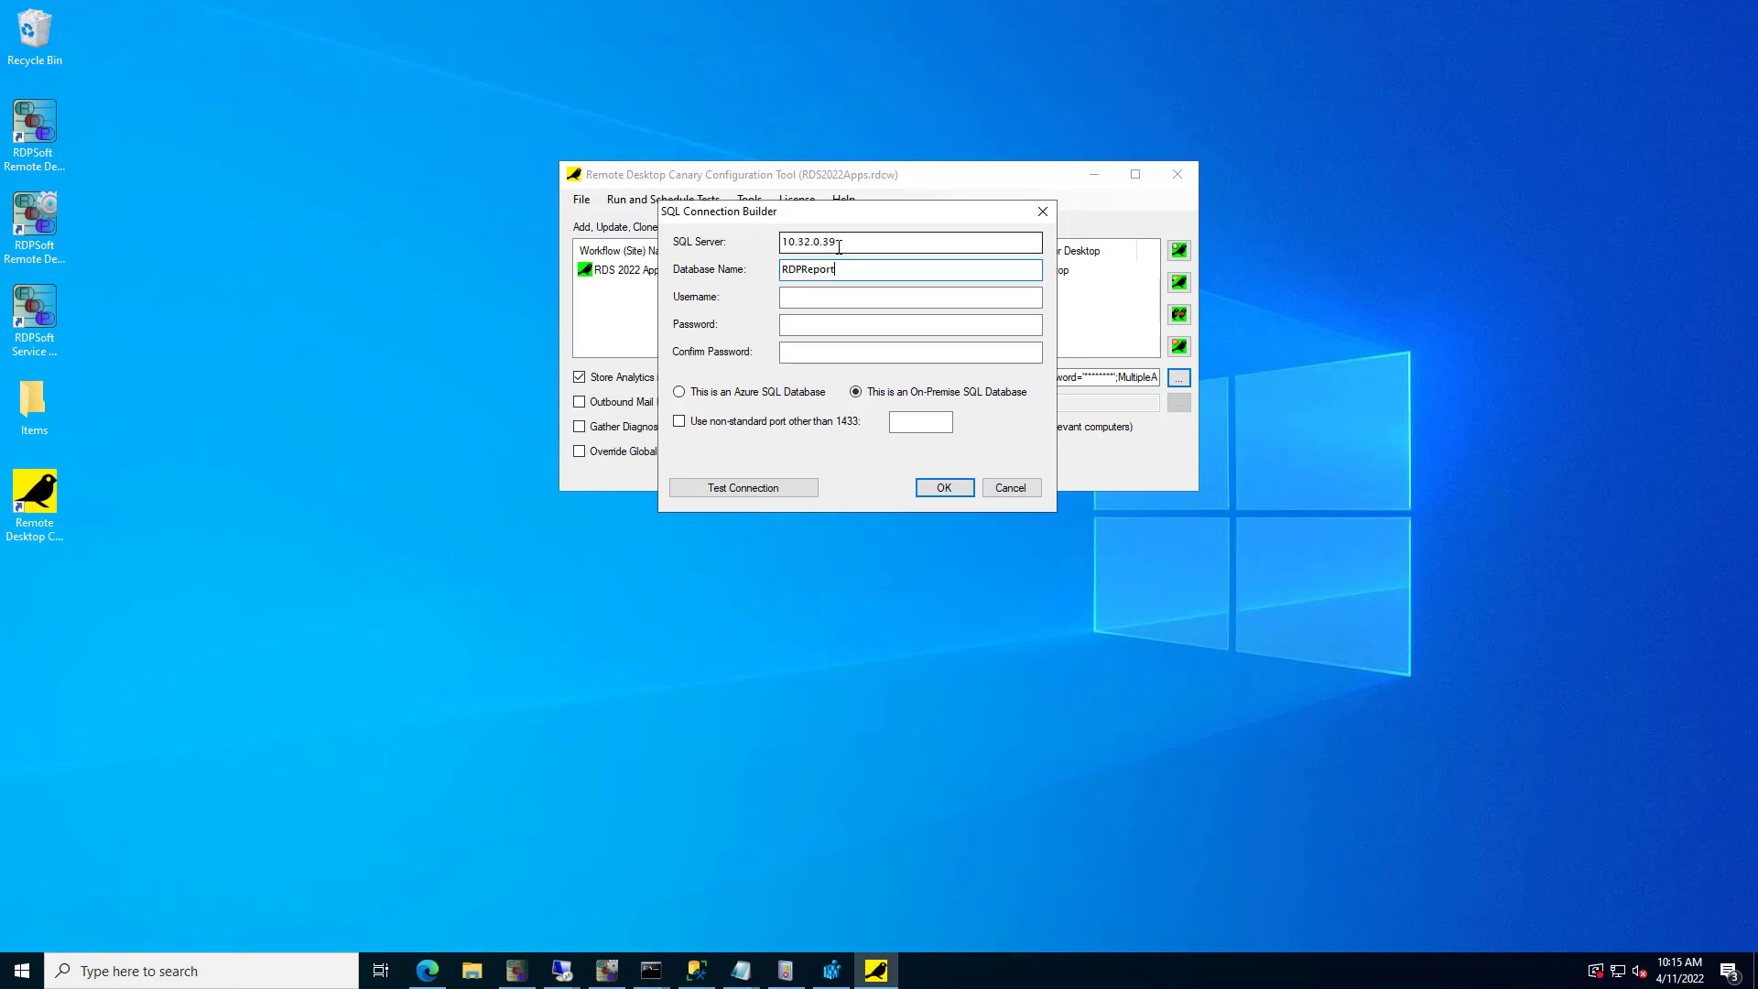
# Step: Enter the Canary username and password, test the connection successfully, and accept the settings
pyautogui.press('Tab')
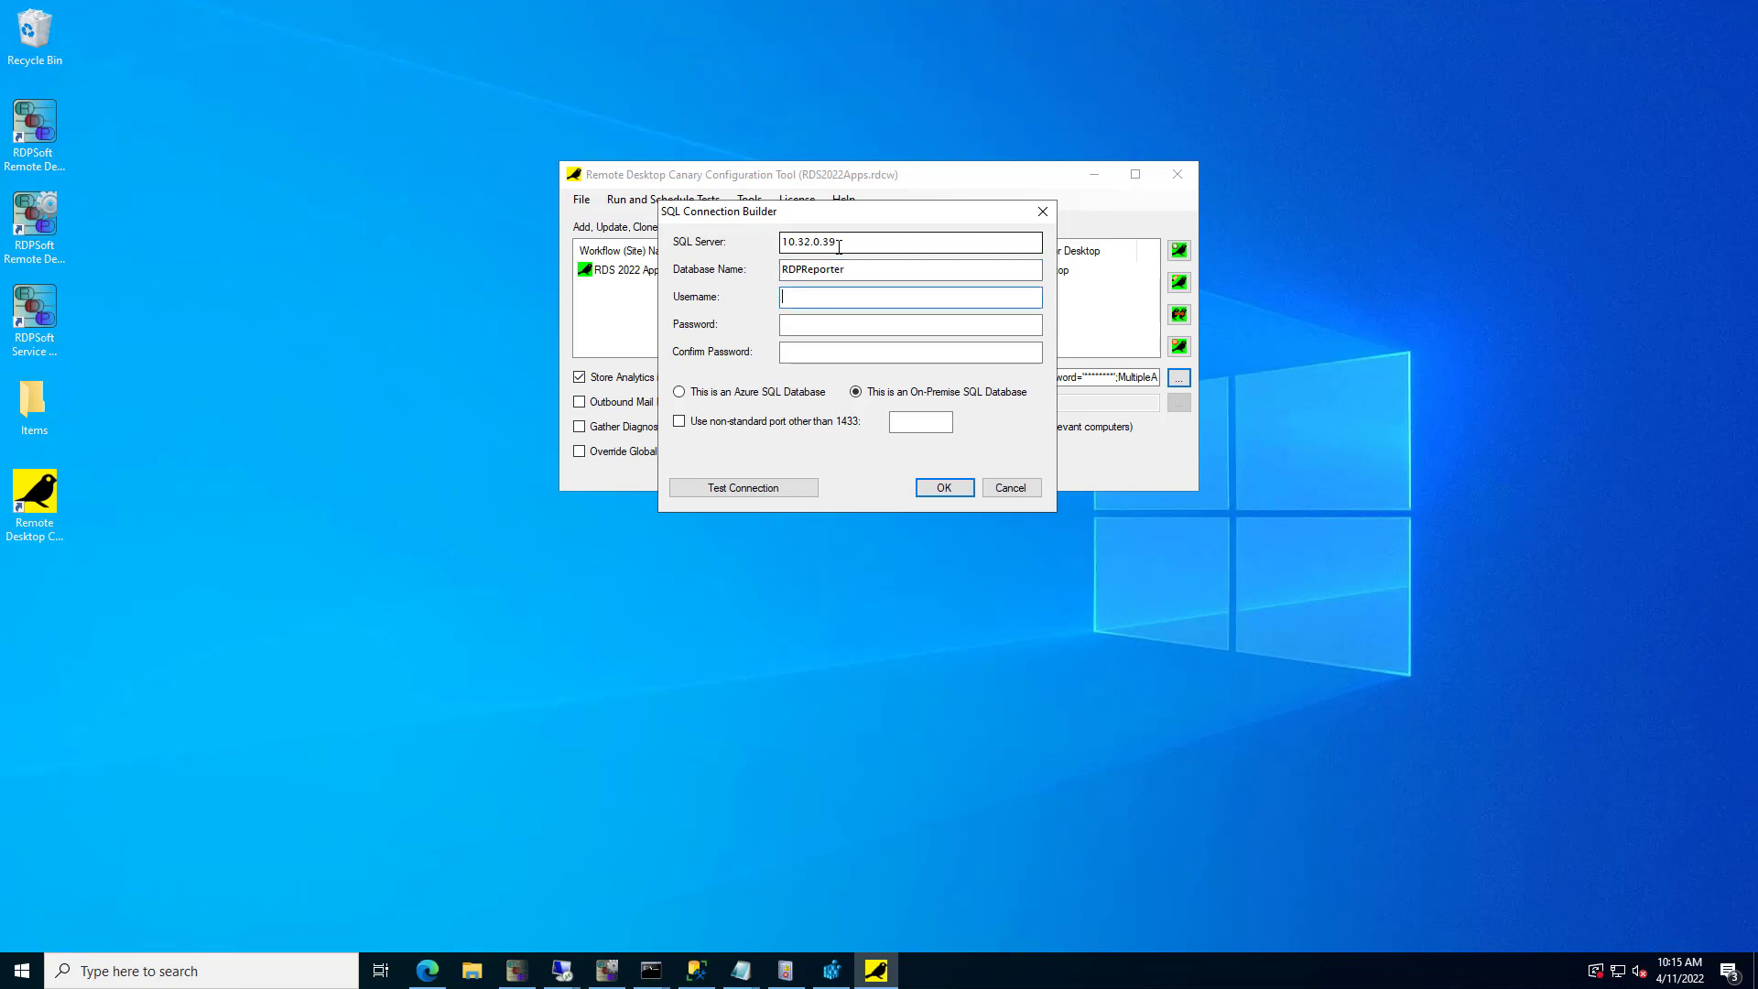
pyautogui.write('Canary')
pyautogui.press('Tab')
pyautogui.write('*********')
pyautogui.press('Tab')
pyautogui.write('*********')
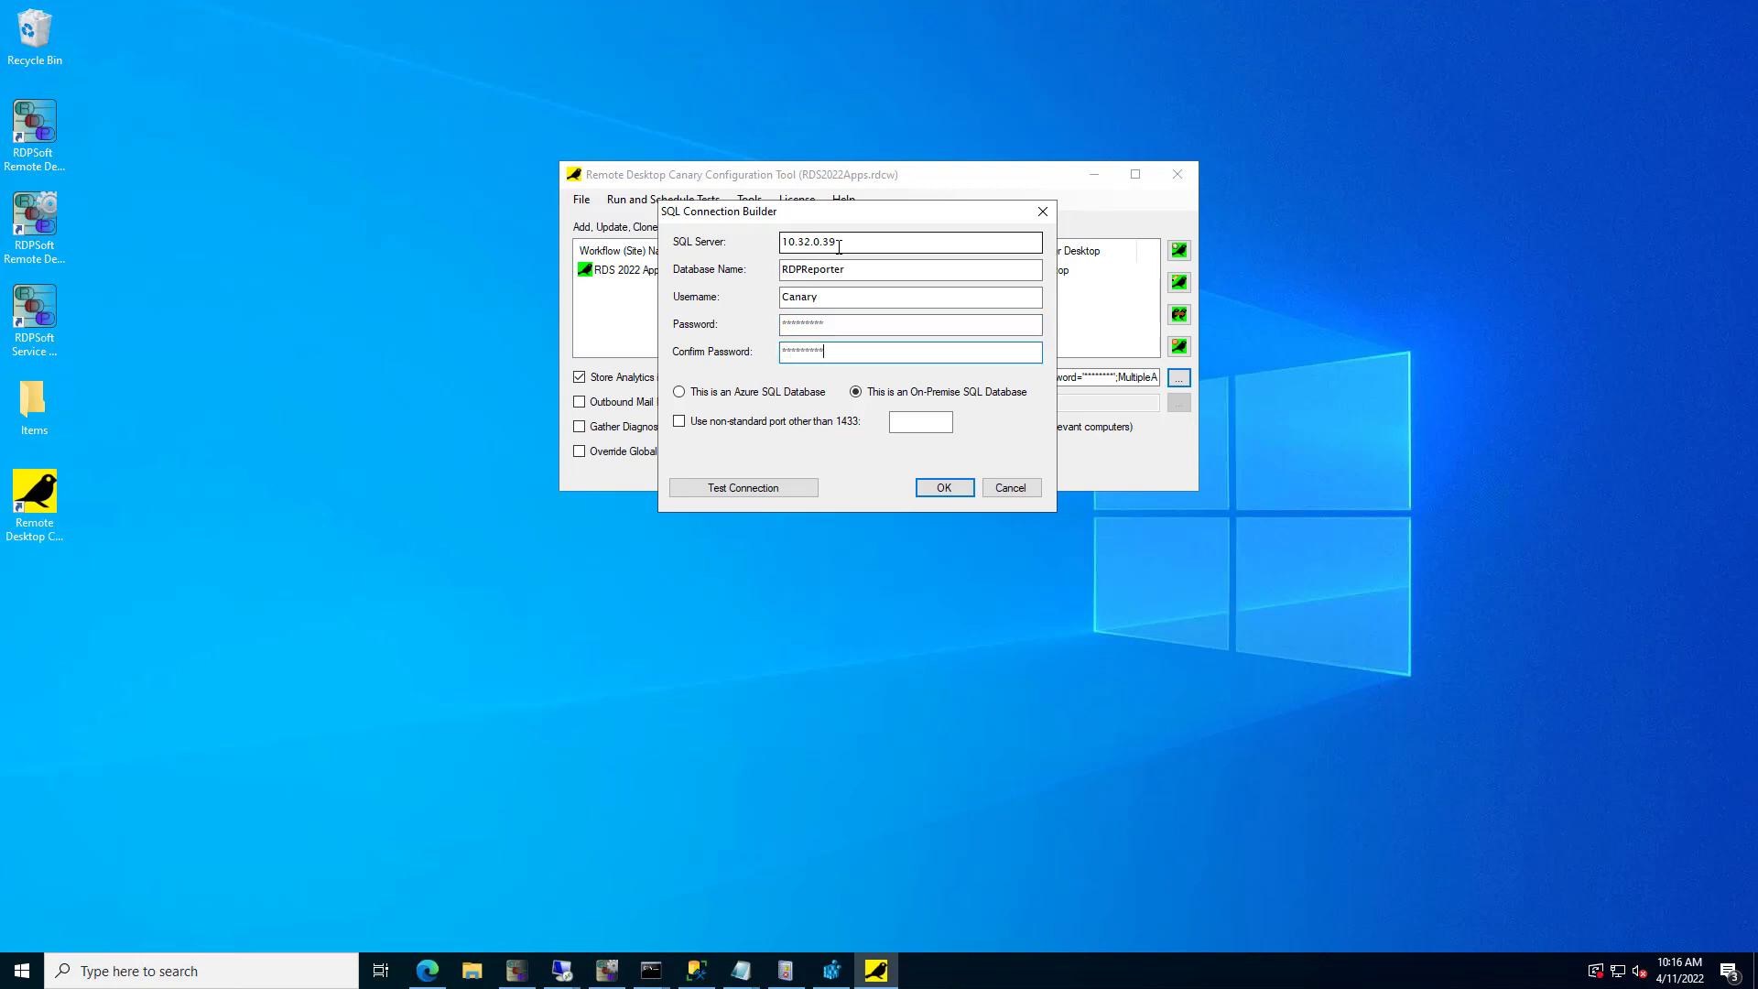
pyautogui.click(767, 492)
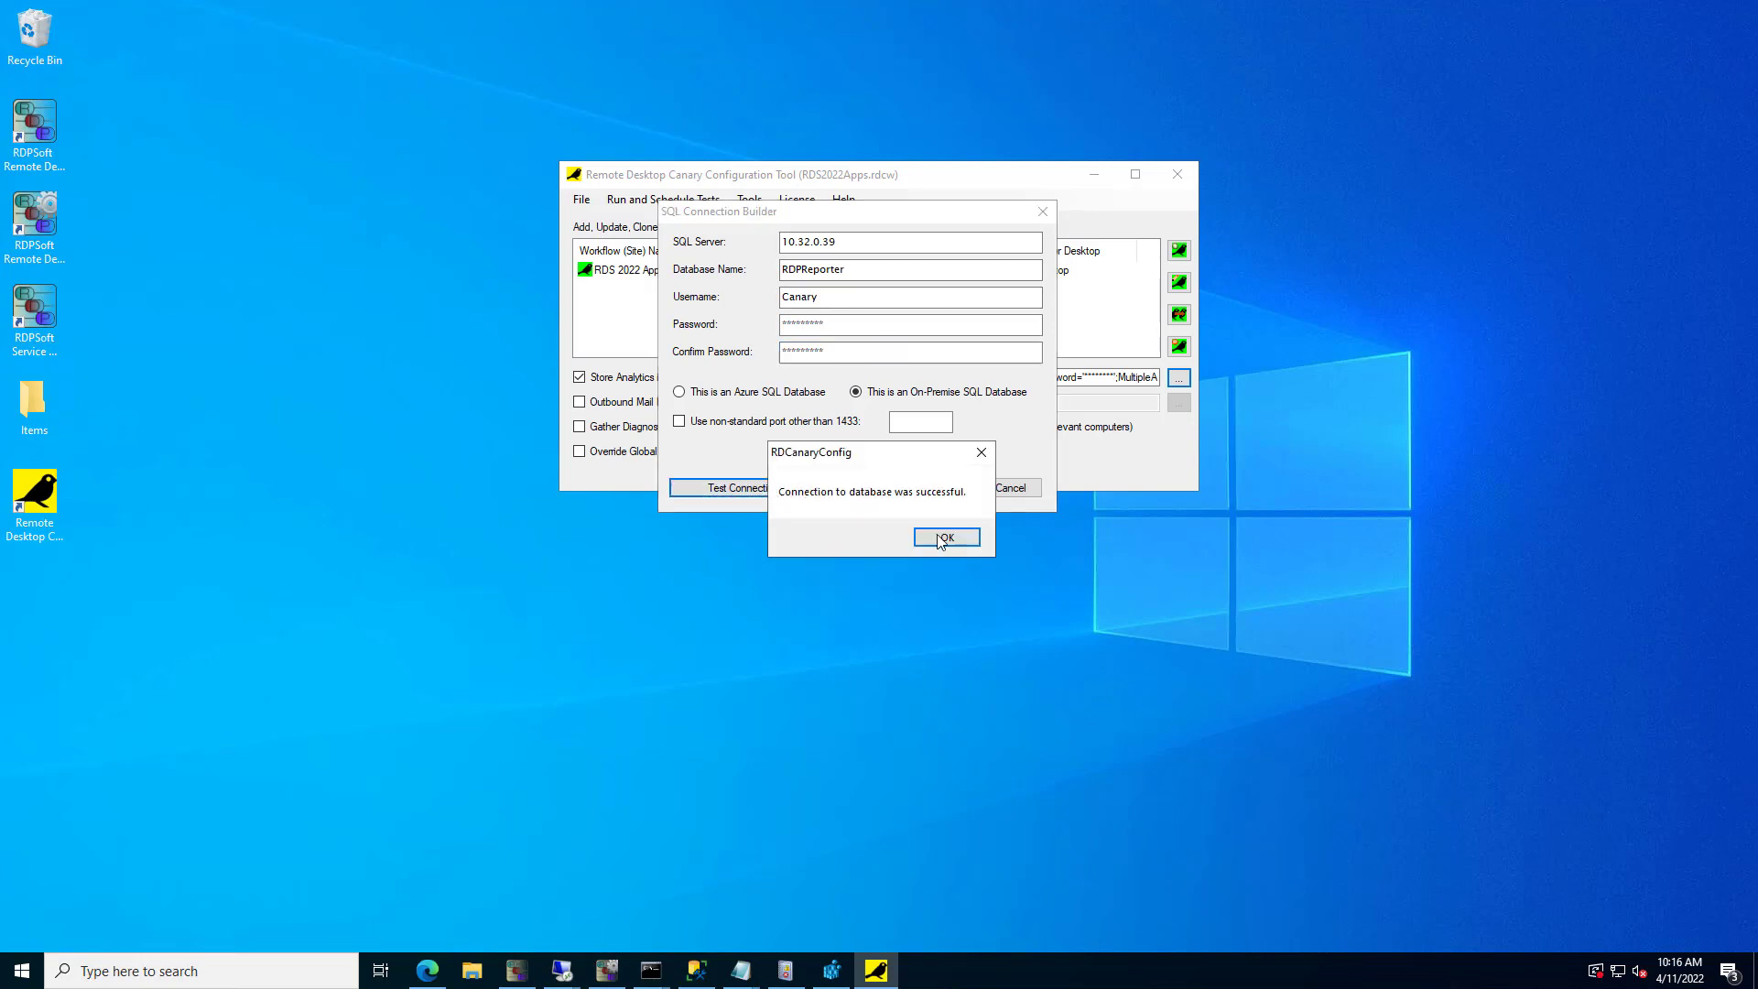
pyautogui.click(946, 537)
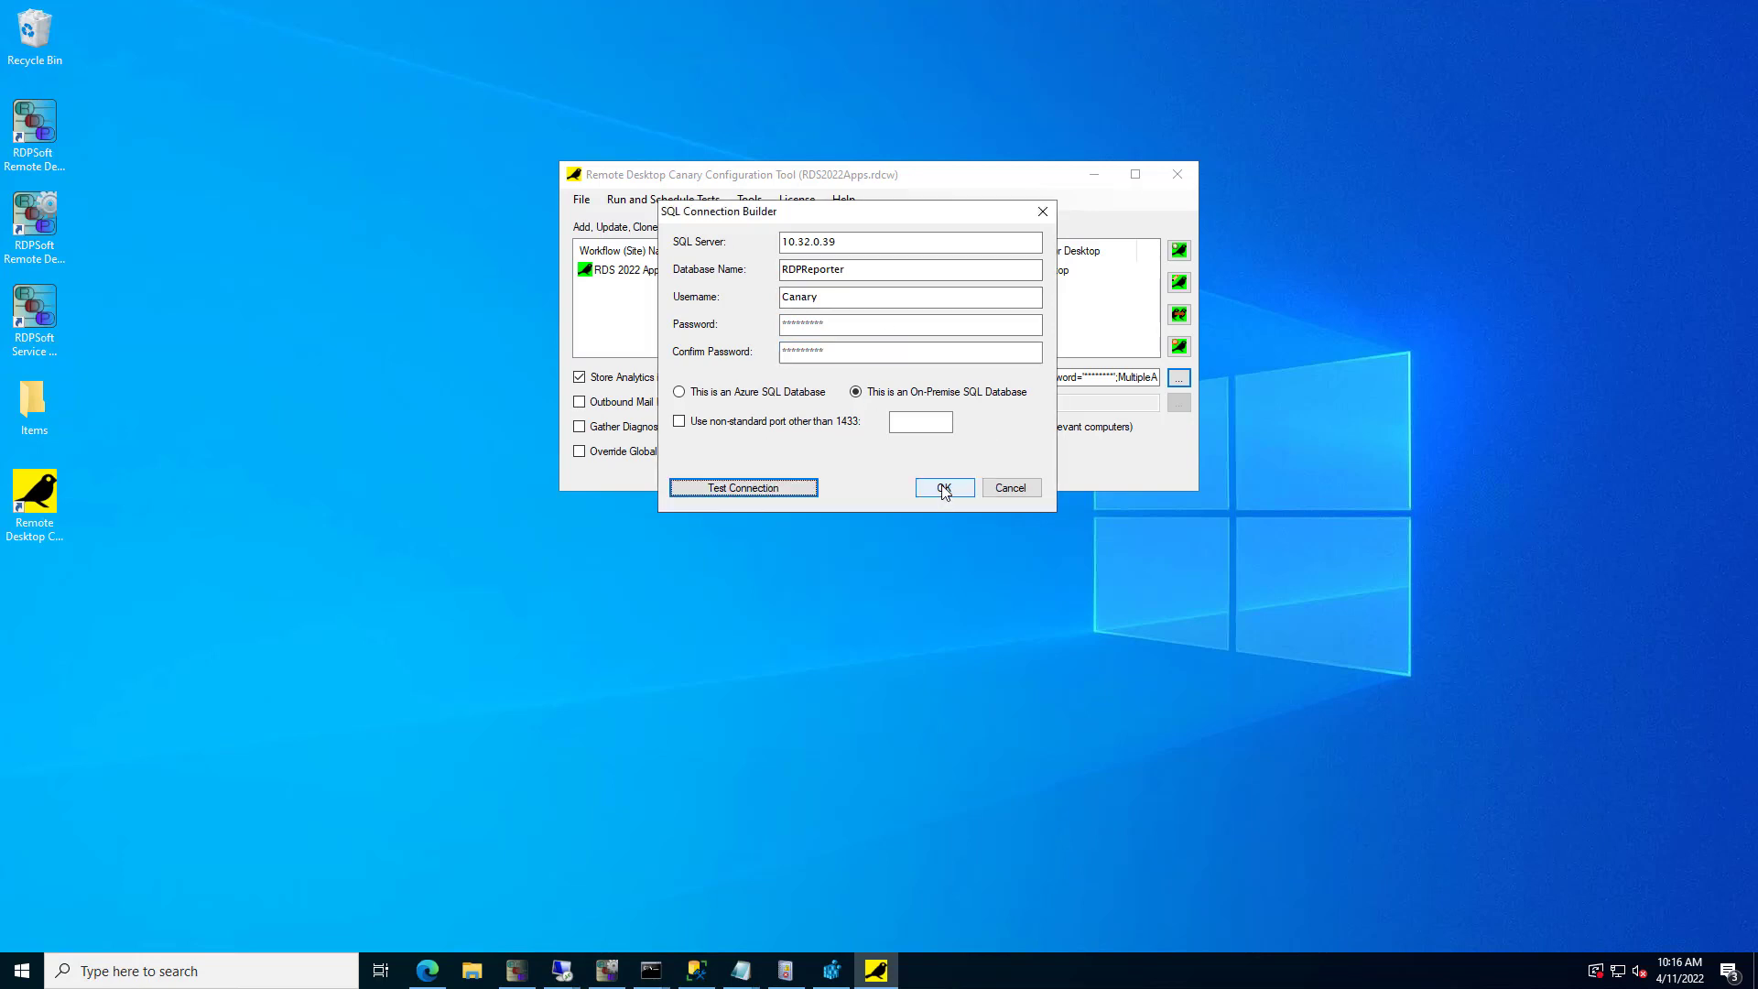
pyautogui.click(944, 488)
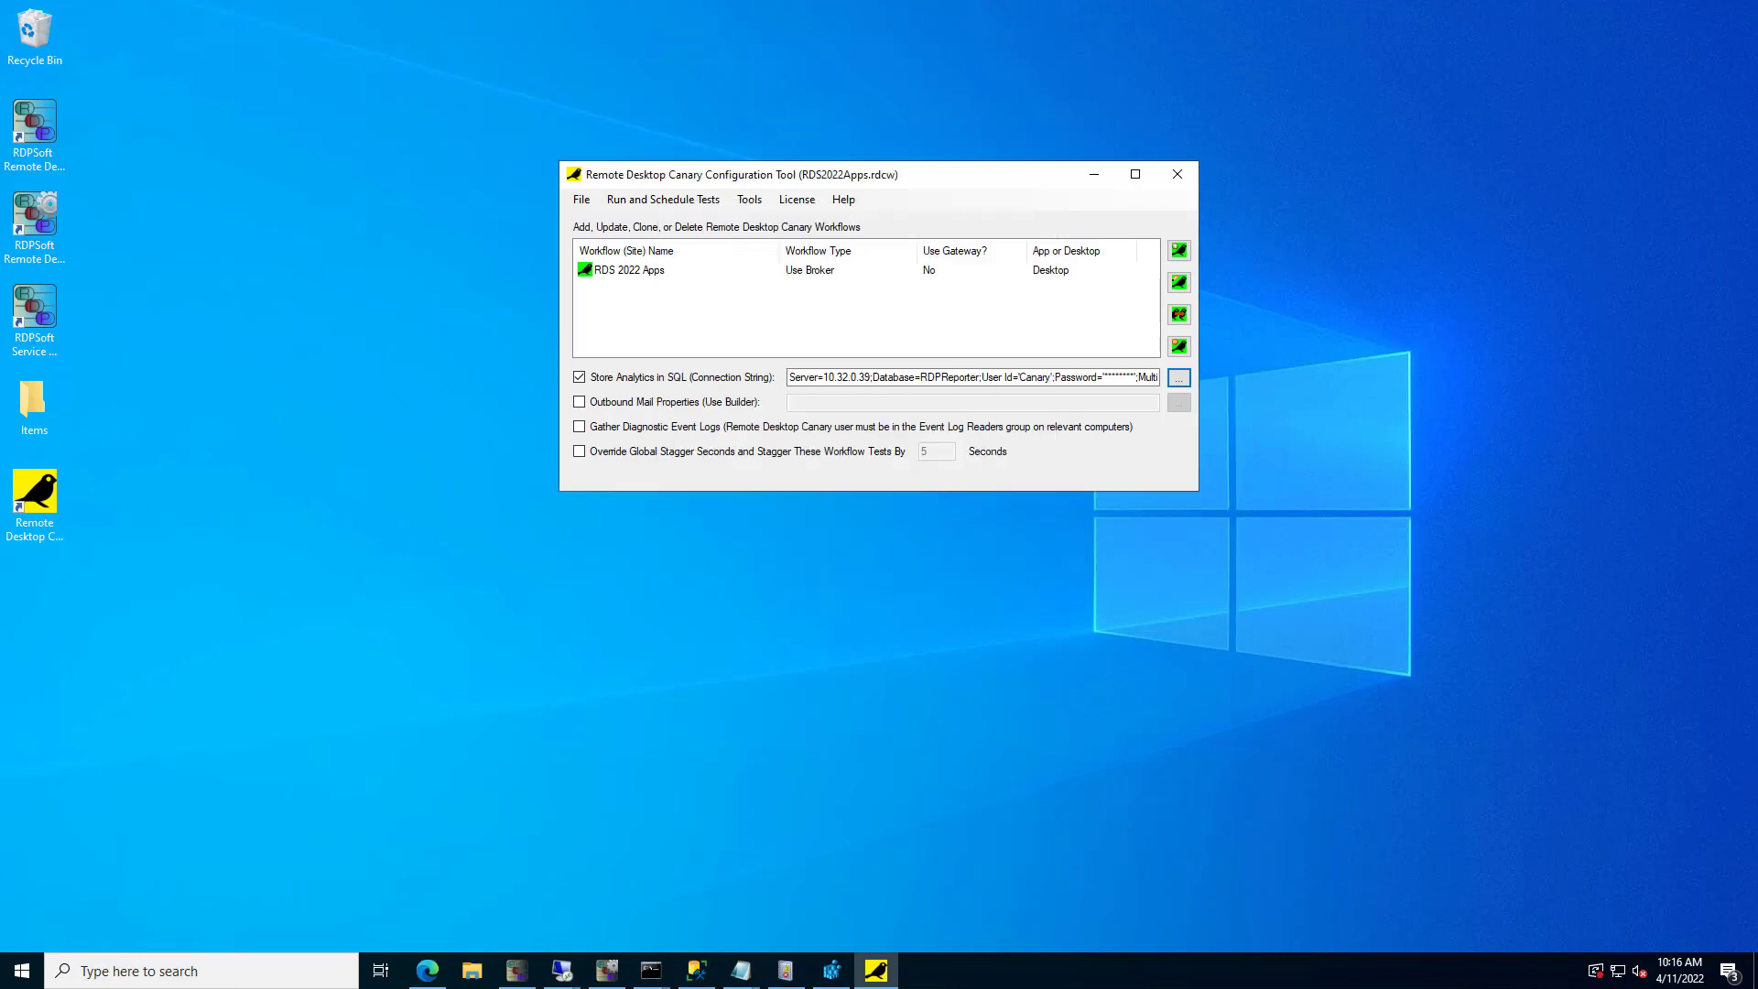
# Step: Reload the Top Level Deployment Status data in Remote Desktop Commander, then close it
pyautogui.hotkey('alt', 'Tab')
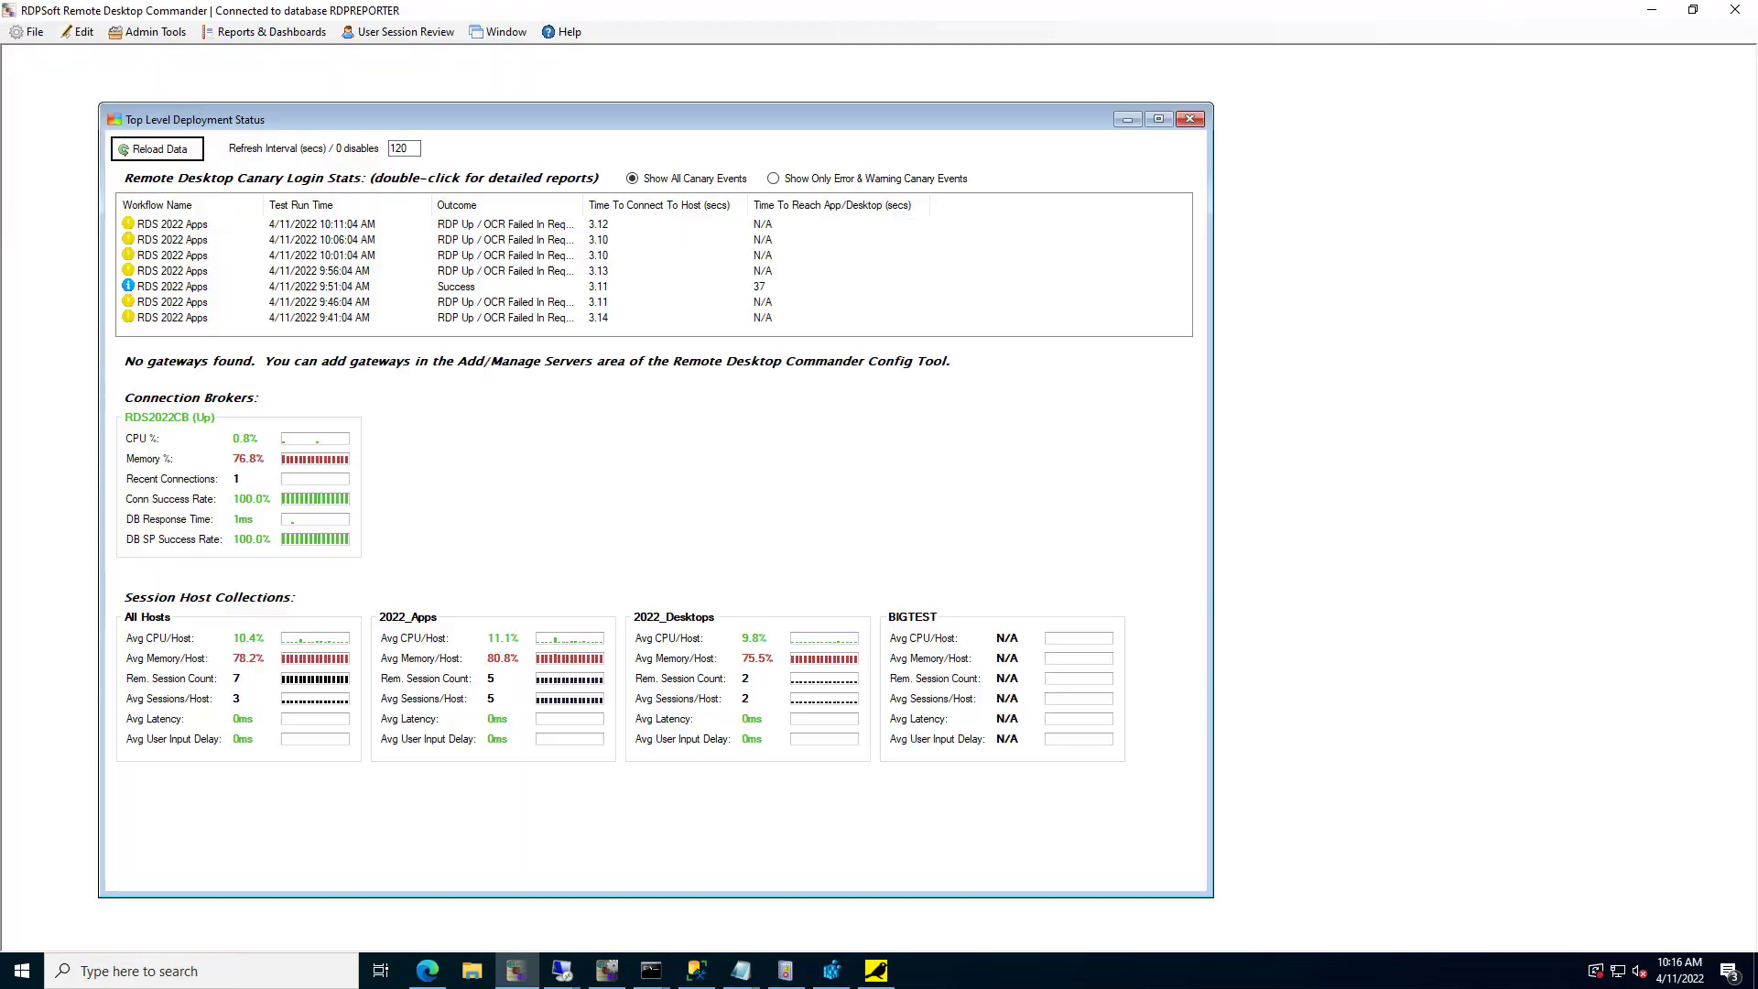
pyautogui.click(183, 159)
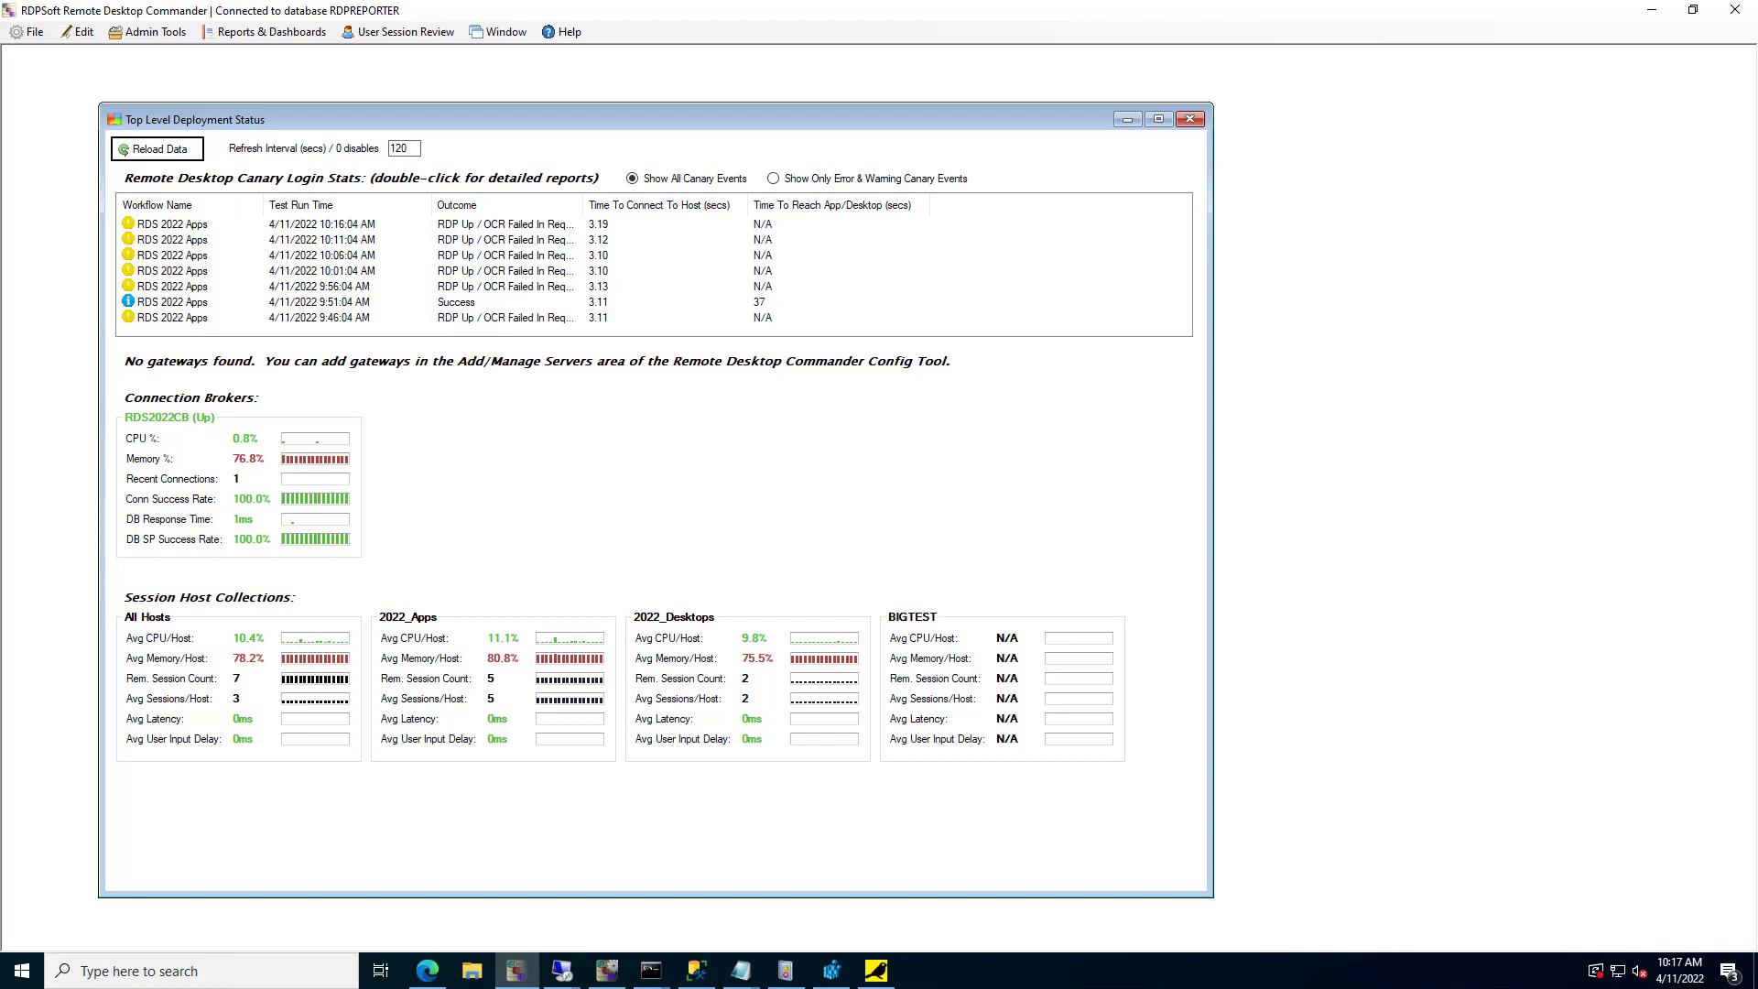
pyautogui.hotkey('alt', 'F4')
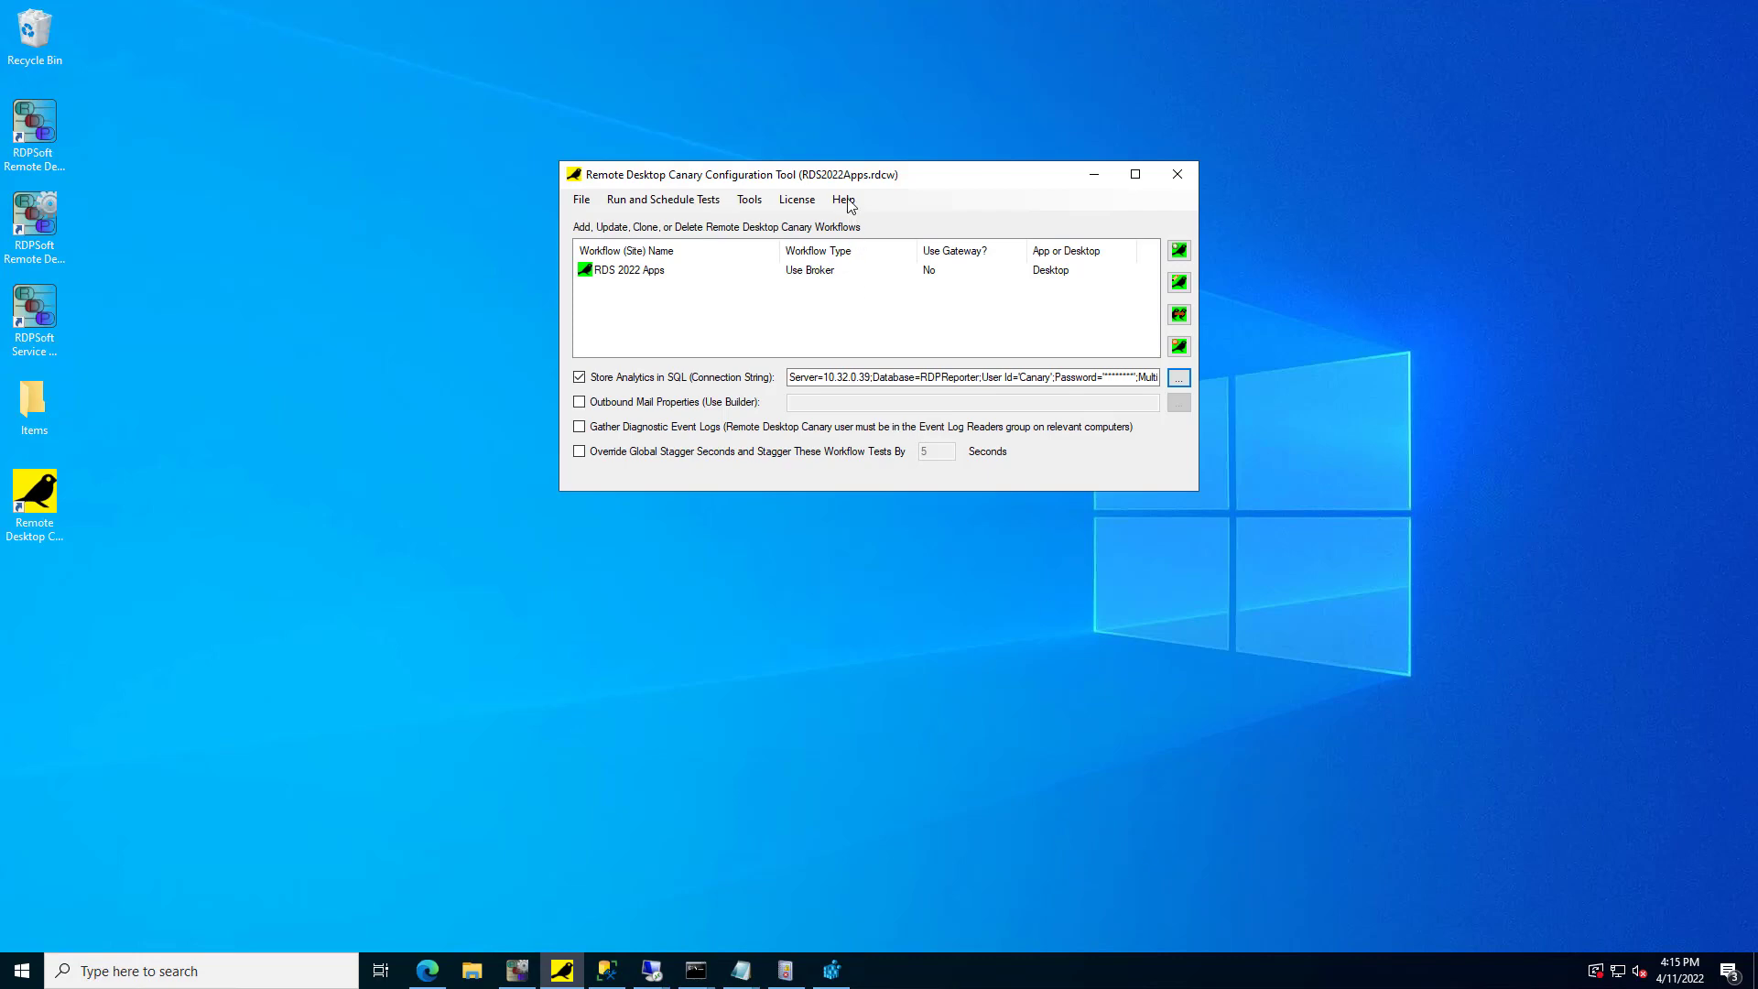
# Step: Open the Remote Desktop Canary Help File from the Help menu and widen its window
pyautogui.click(849, 201)
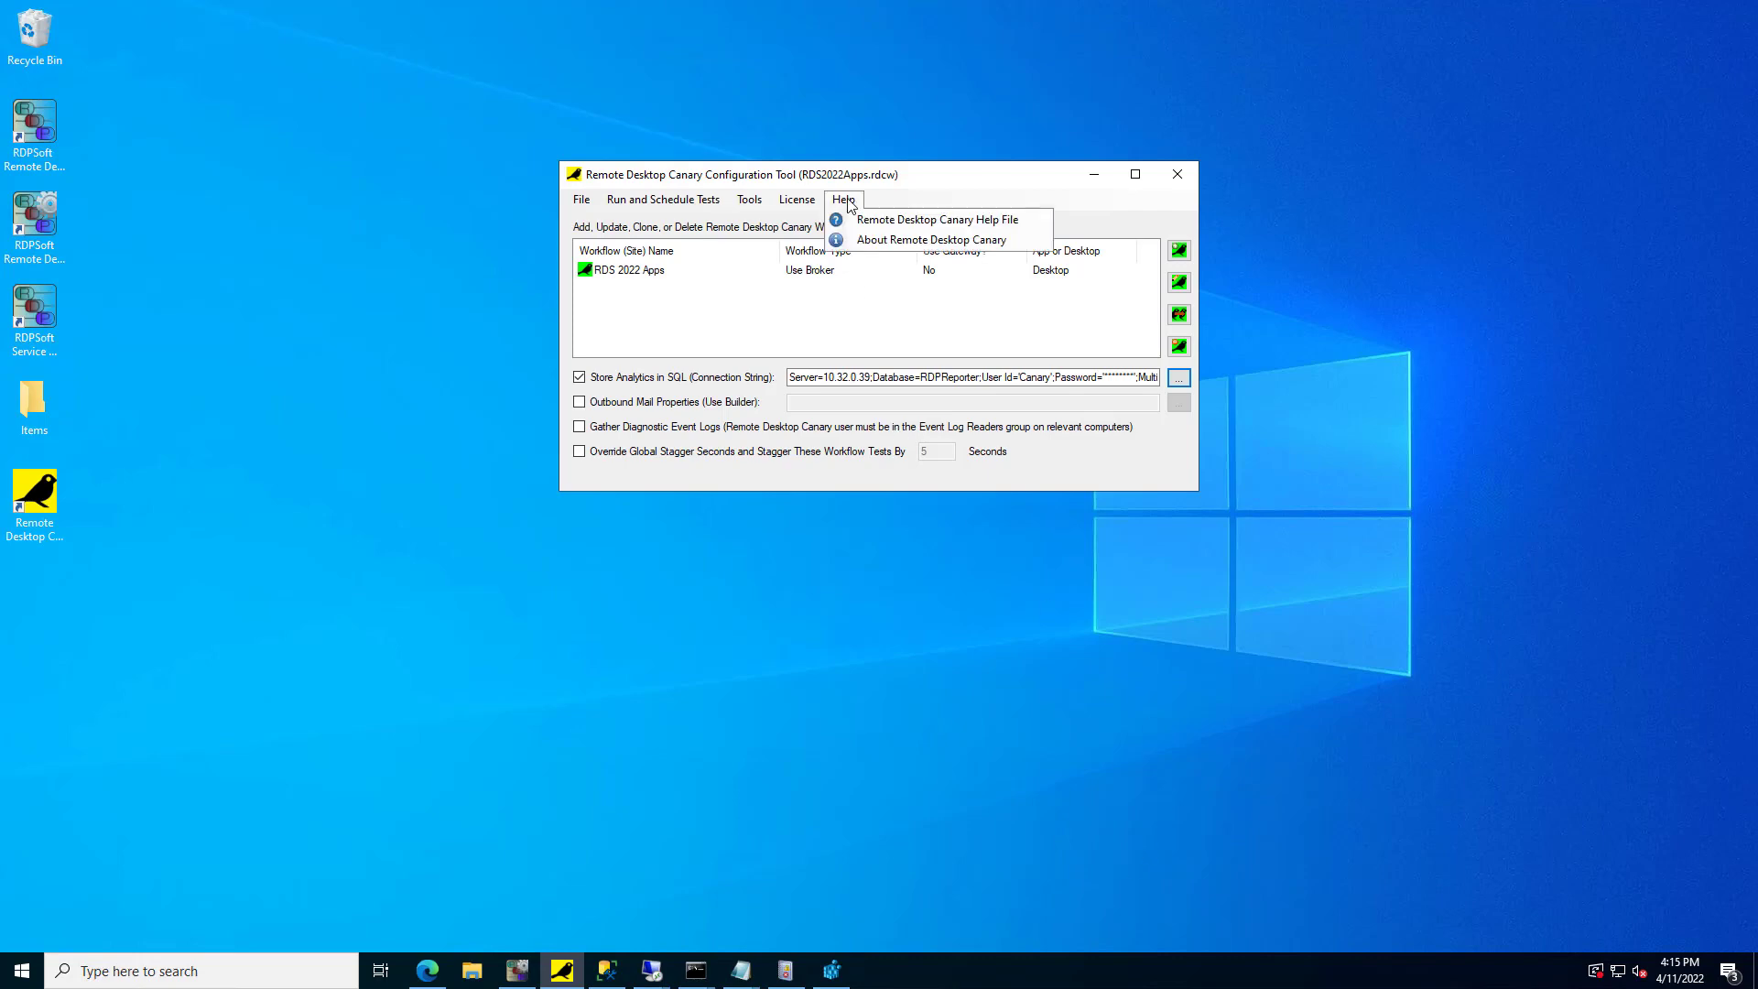
pyautogui.click(864, 220)
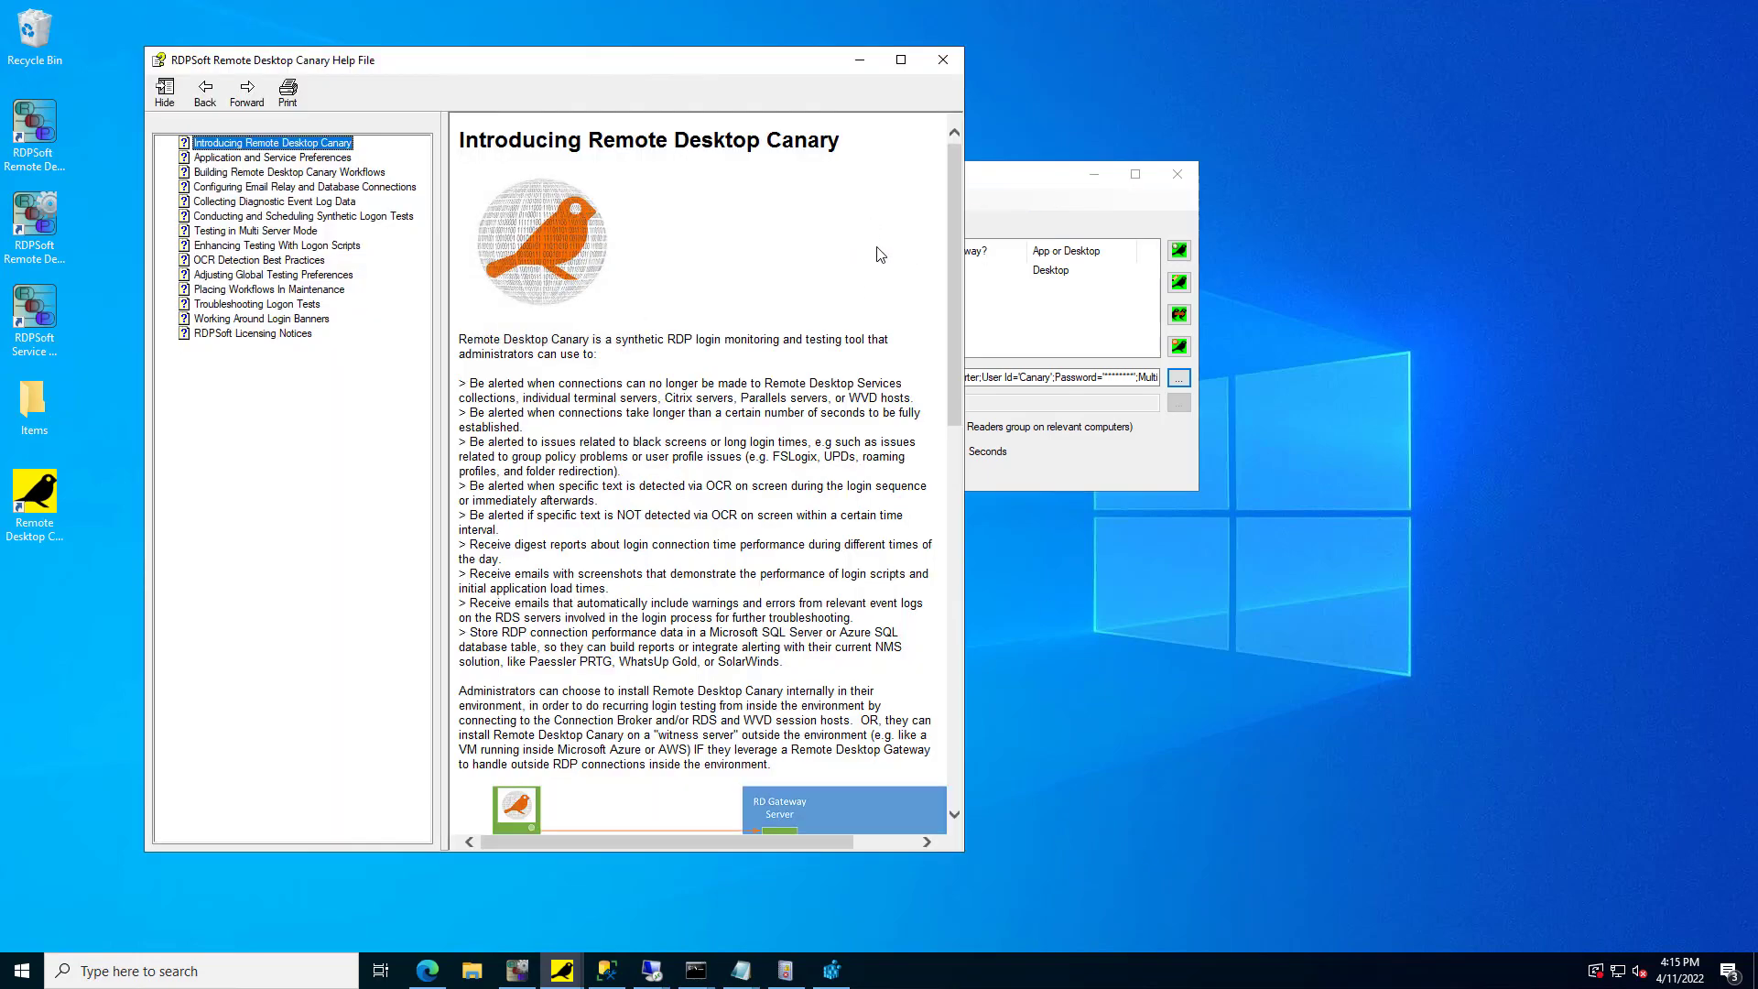
pyautogui.moveTo(961, 305); pyautogui.dragTo(1099, 308)
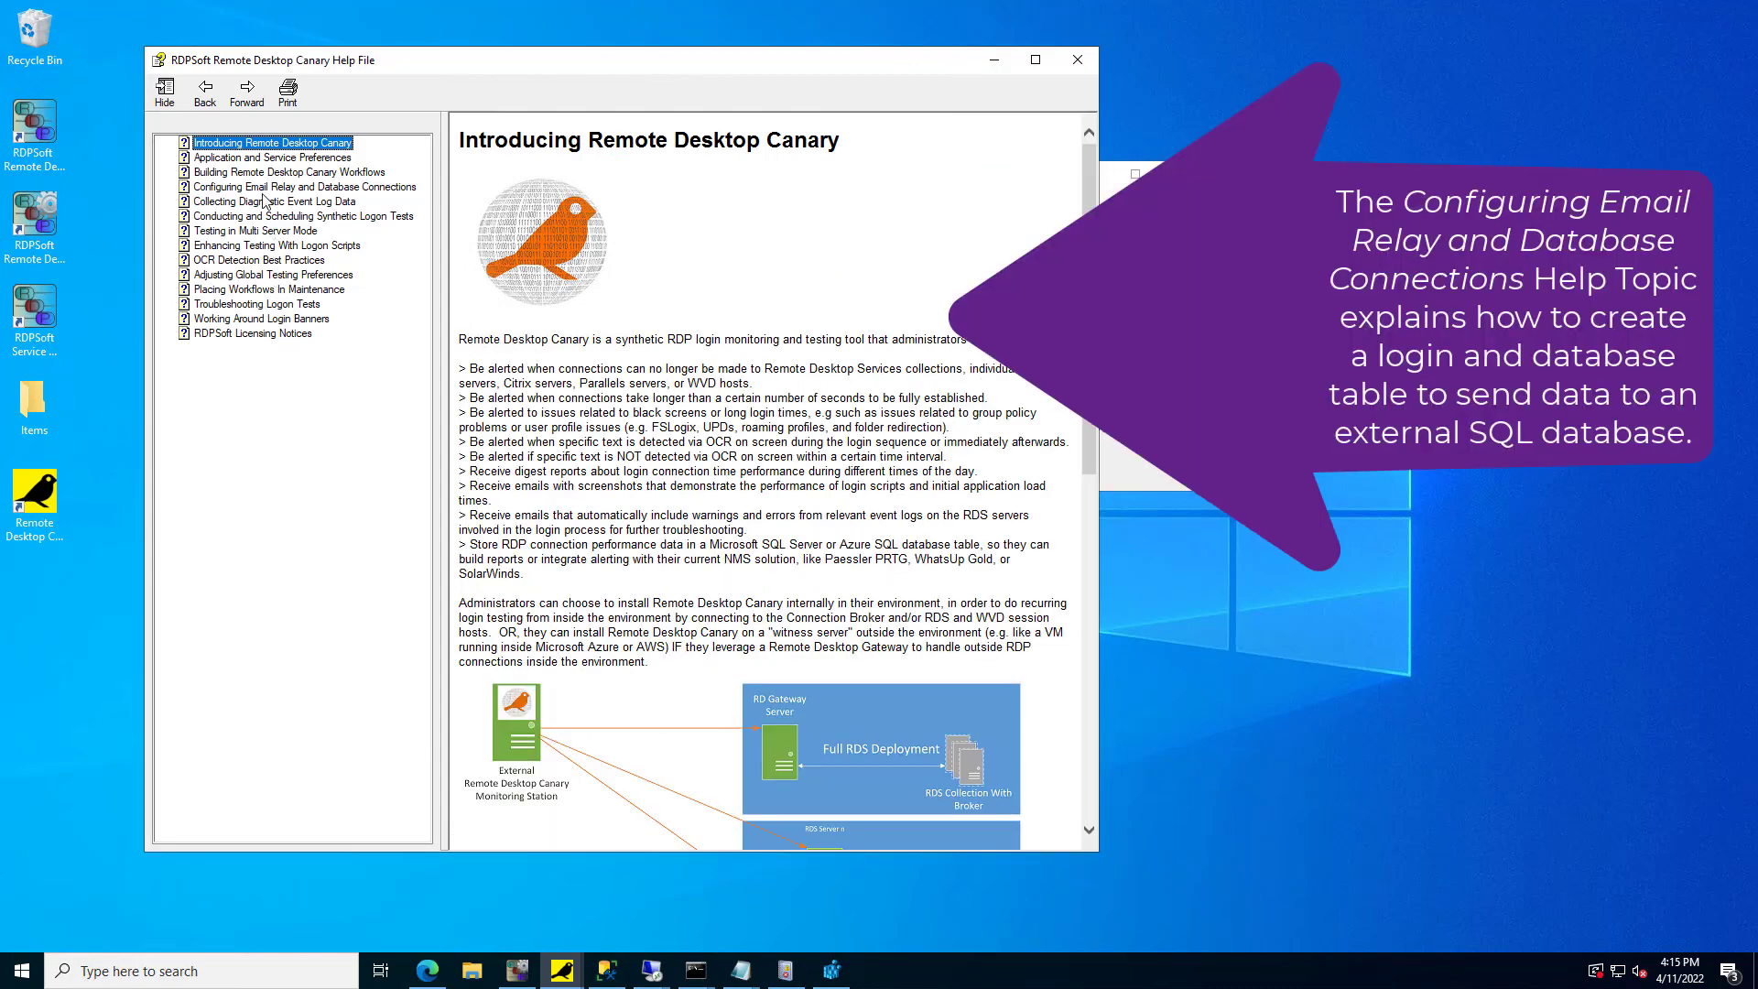
# Step: Read through the 'Configuring Email Relay and Database Connections' topic in a wider window
pyautogui.click(261, 188)
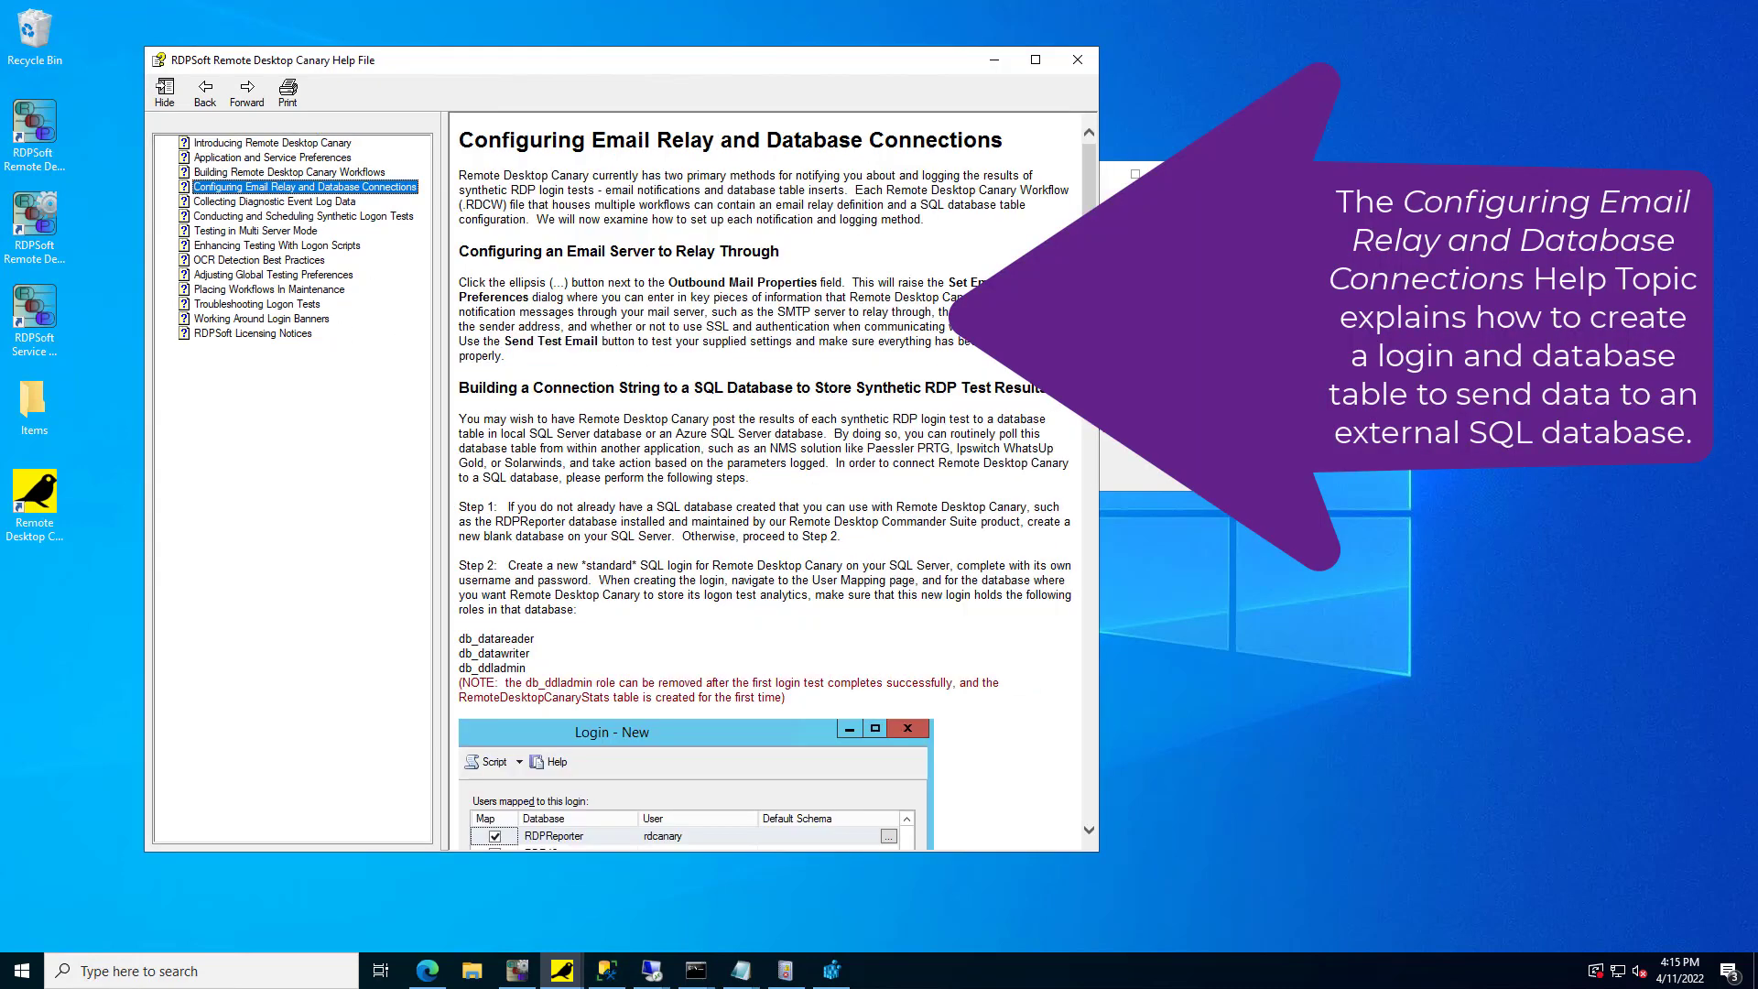
pyautogui.moveTo(1098, 366); pyautogui.dragTo(1370, 366)
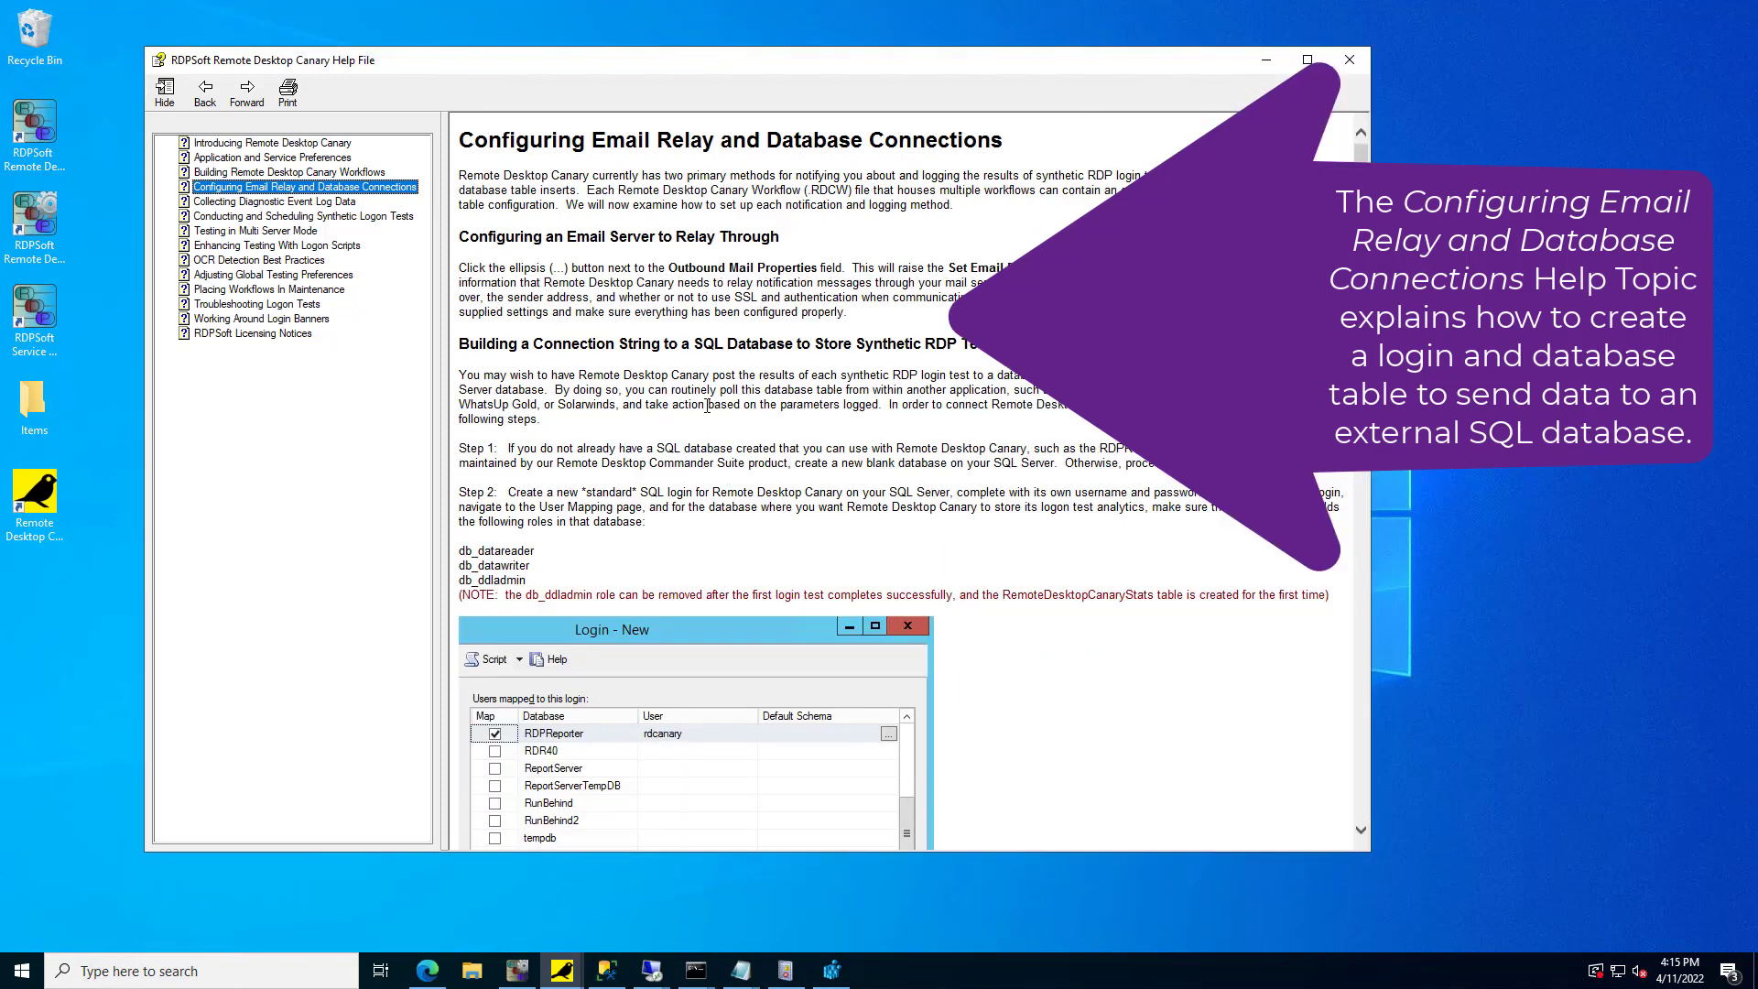
pyautogui.scroll(-15, 707, 406)
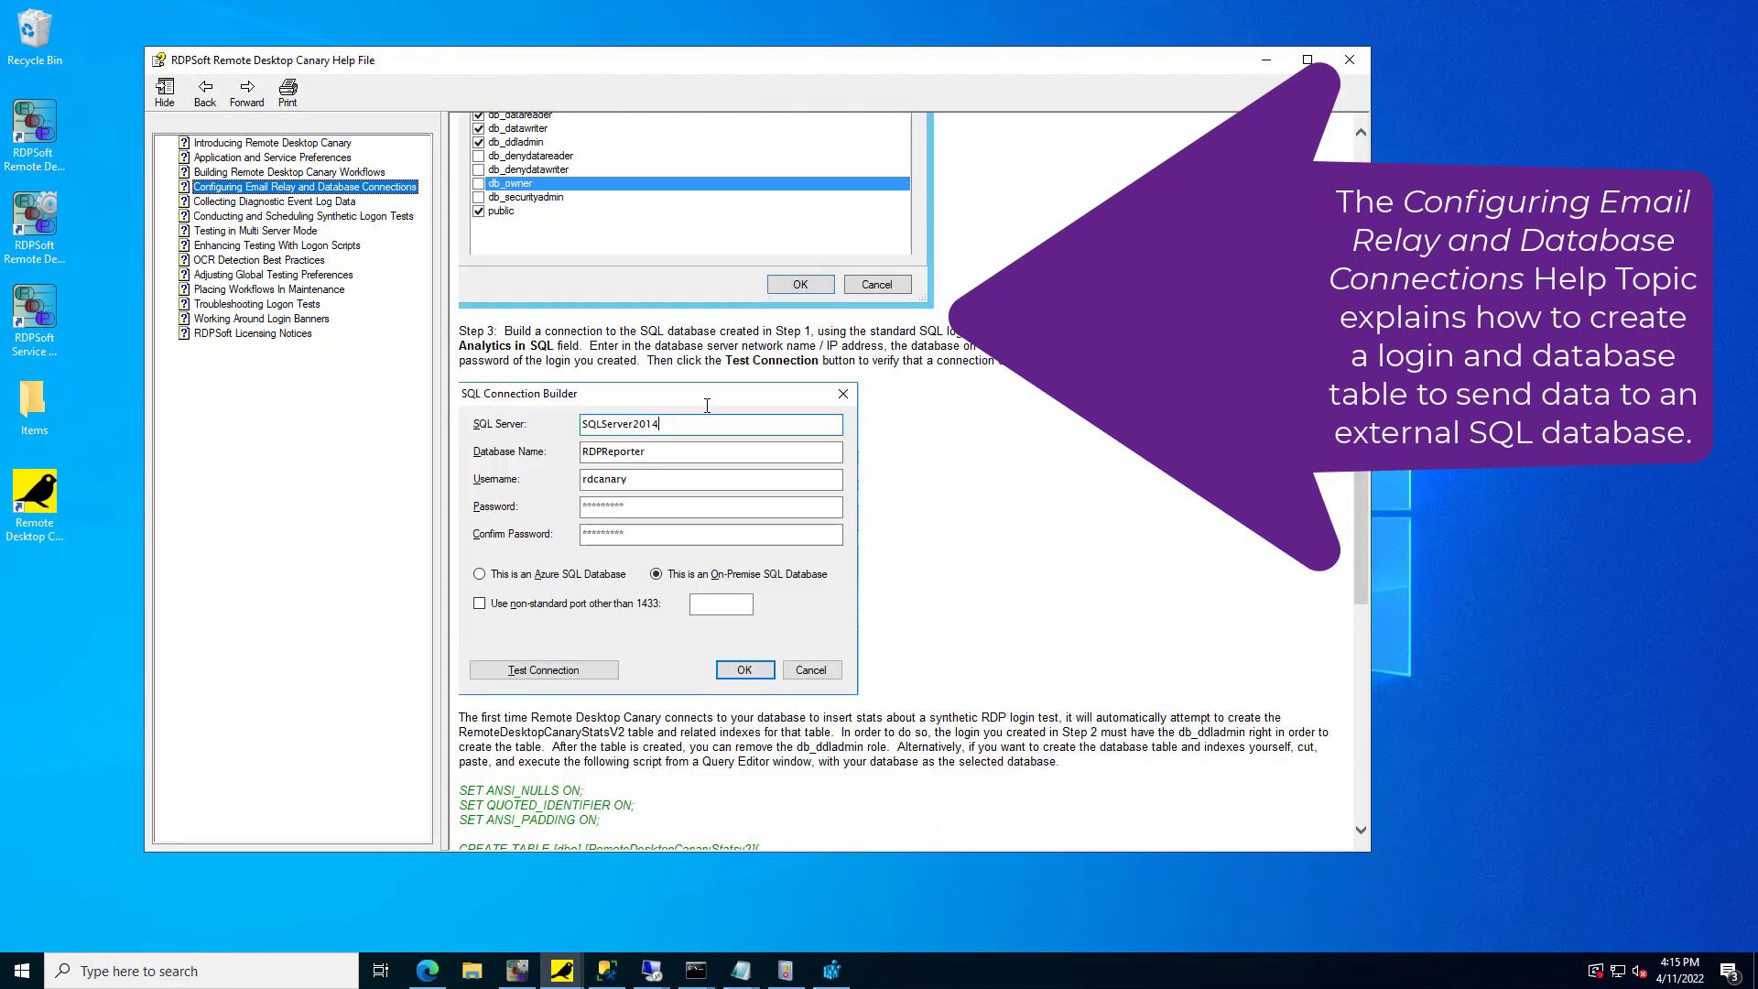
pyautogui.scroll(-7, 706, 405)
pyautogui.scroll(-2, 707, 406)
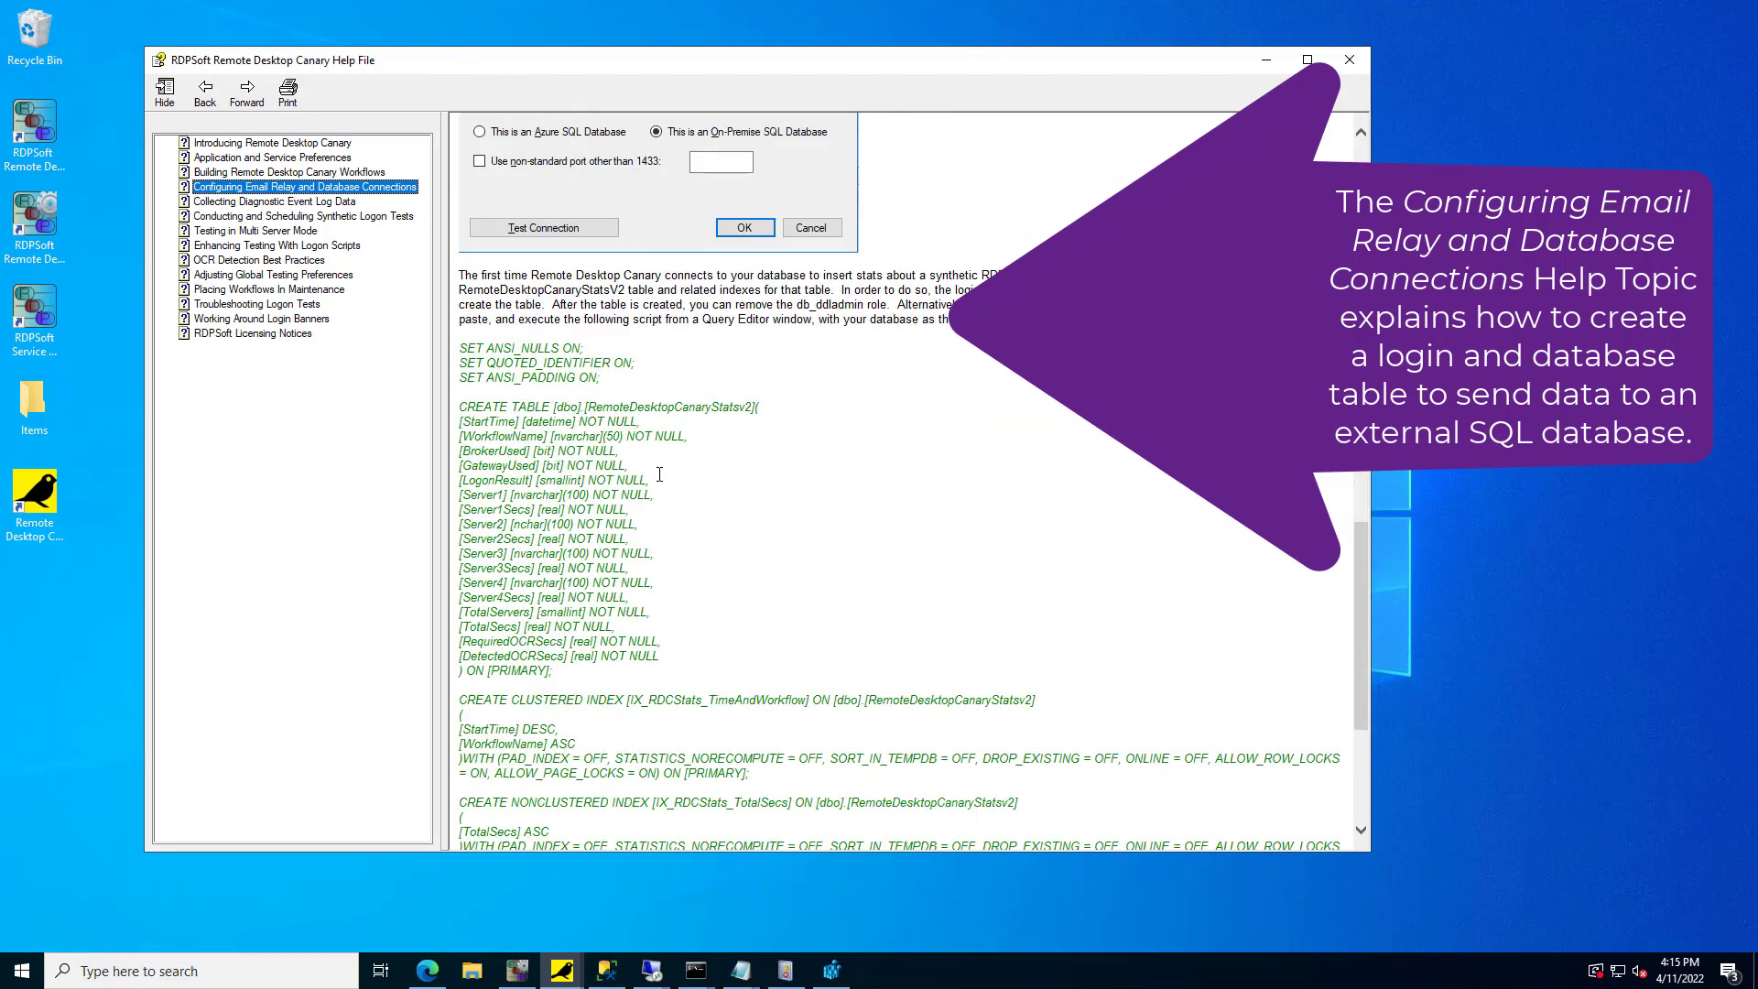
pyautogui.scroll(-6, 696, 478)
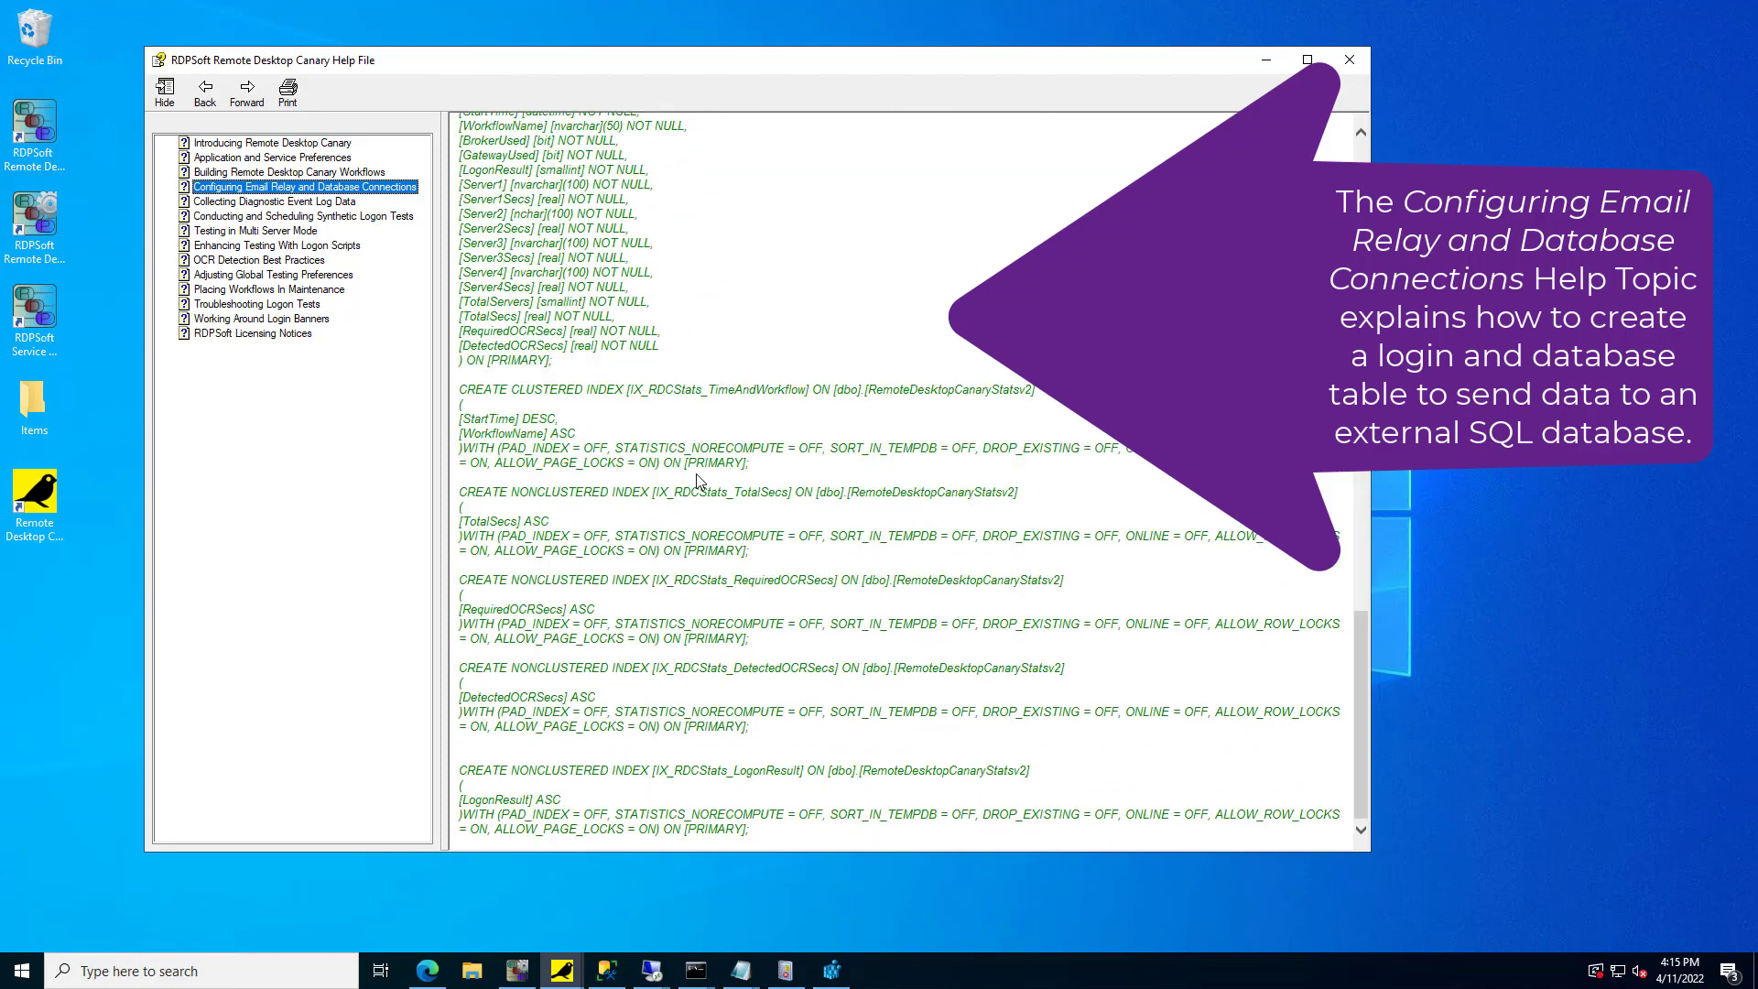
pyautogui.scroll(12, 696, 474)
pyautogui.scroll(20, 696, 475)
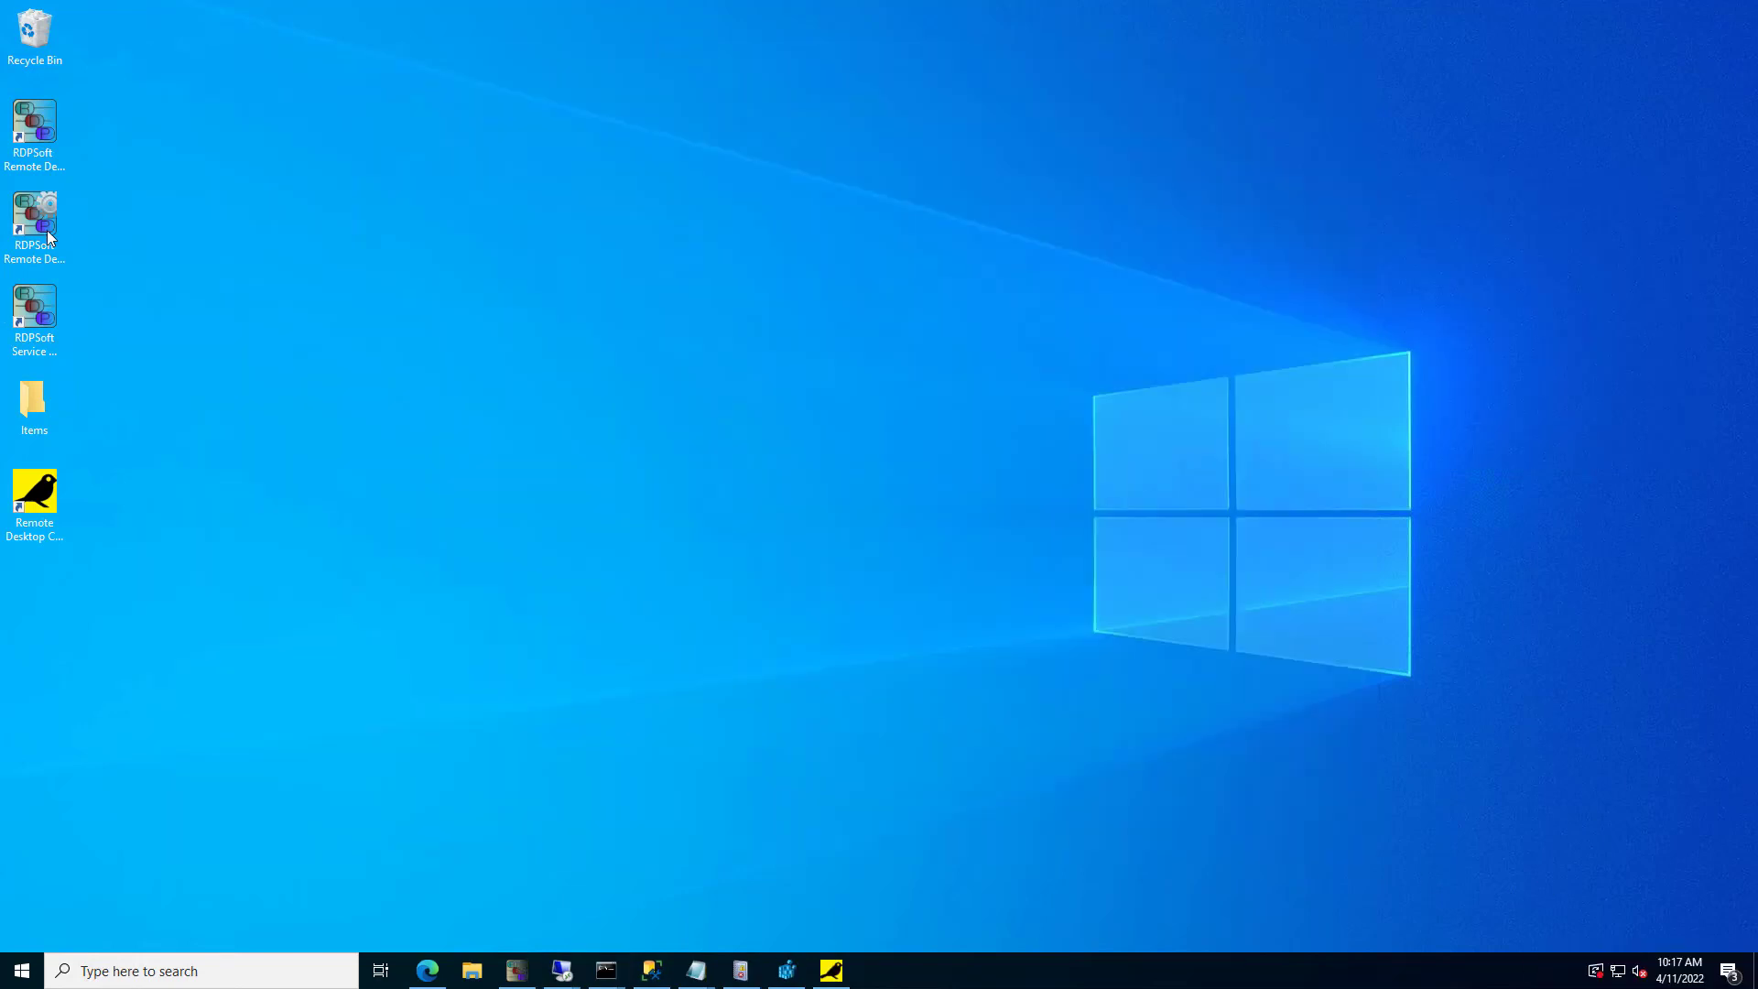
# Step: Launch the Configuration Tool, tick 'Connect to an external Remote Desktop Canary SQL DB' under Monitoring, and open its builder
pyautogui.doubleClick(43, 218)
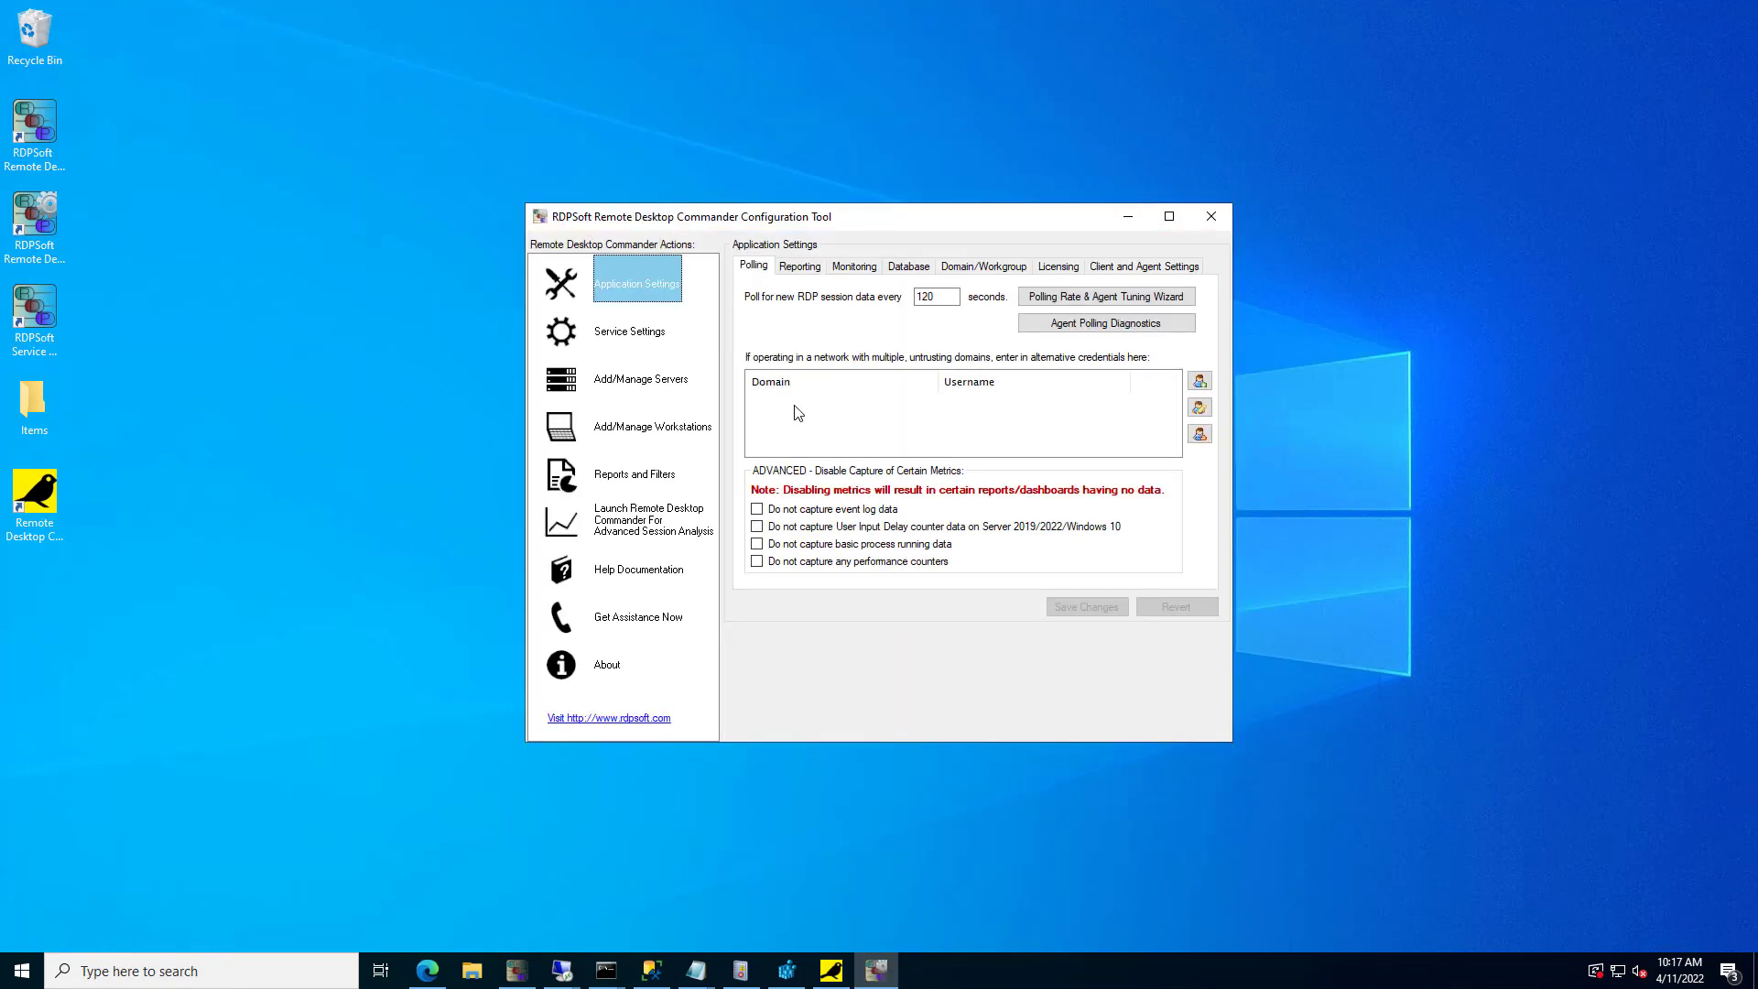
pyautogui.click(874, 267)
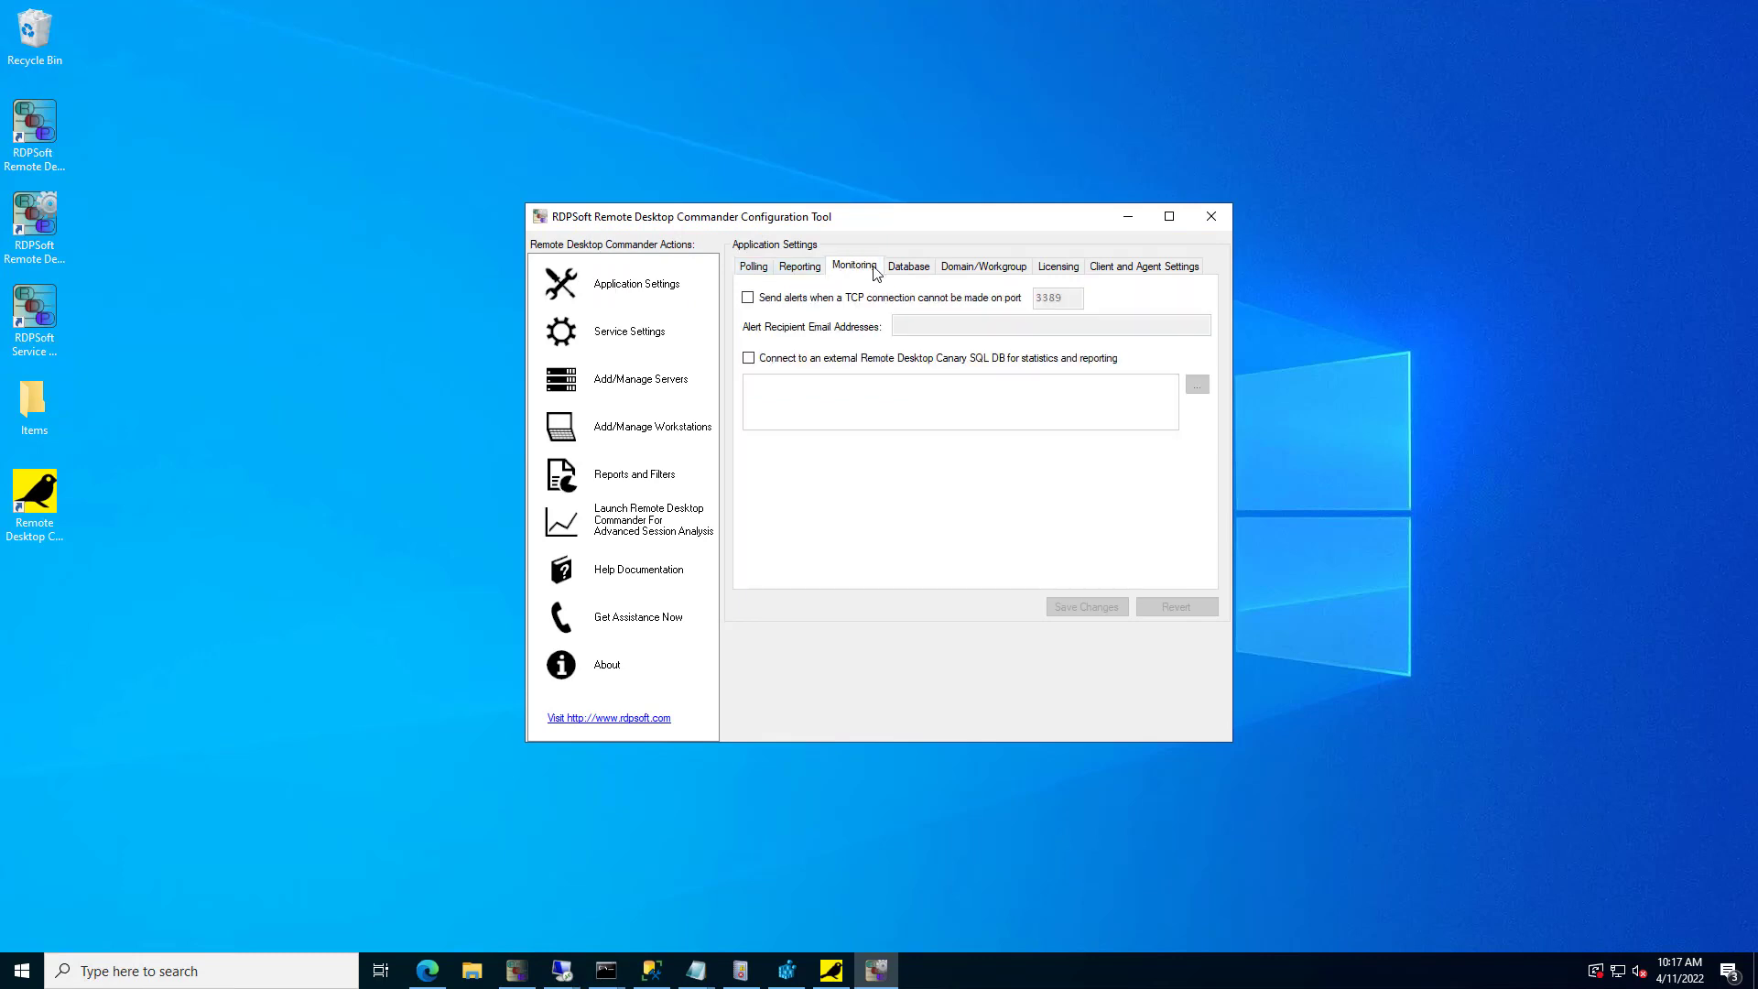
pyautogui.click(859, 360)
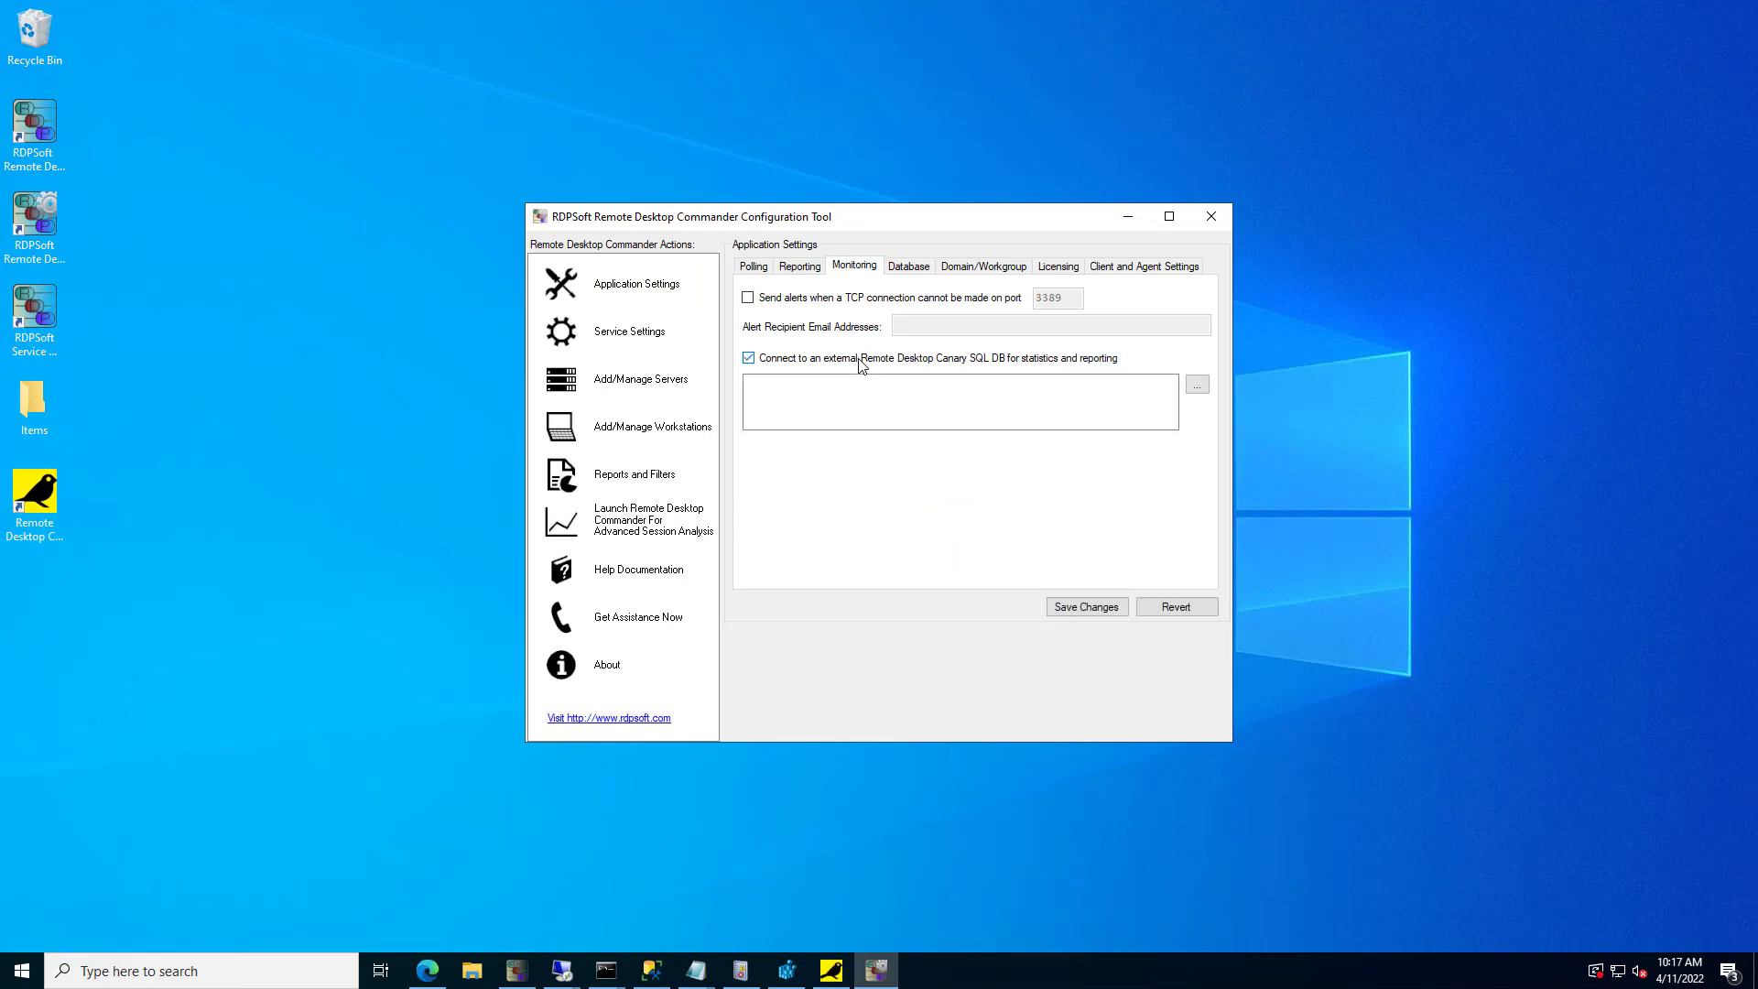
pyautogui.click(1198, 385)
# Step: Enter server 10.32.0.120, database RDPReporter, username RDCanary, and the password twice
pyautogui.click(806, 359)
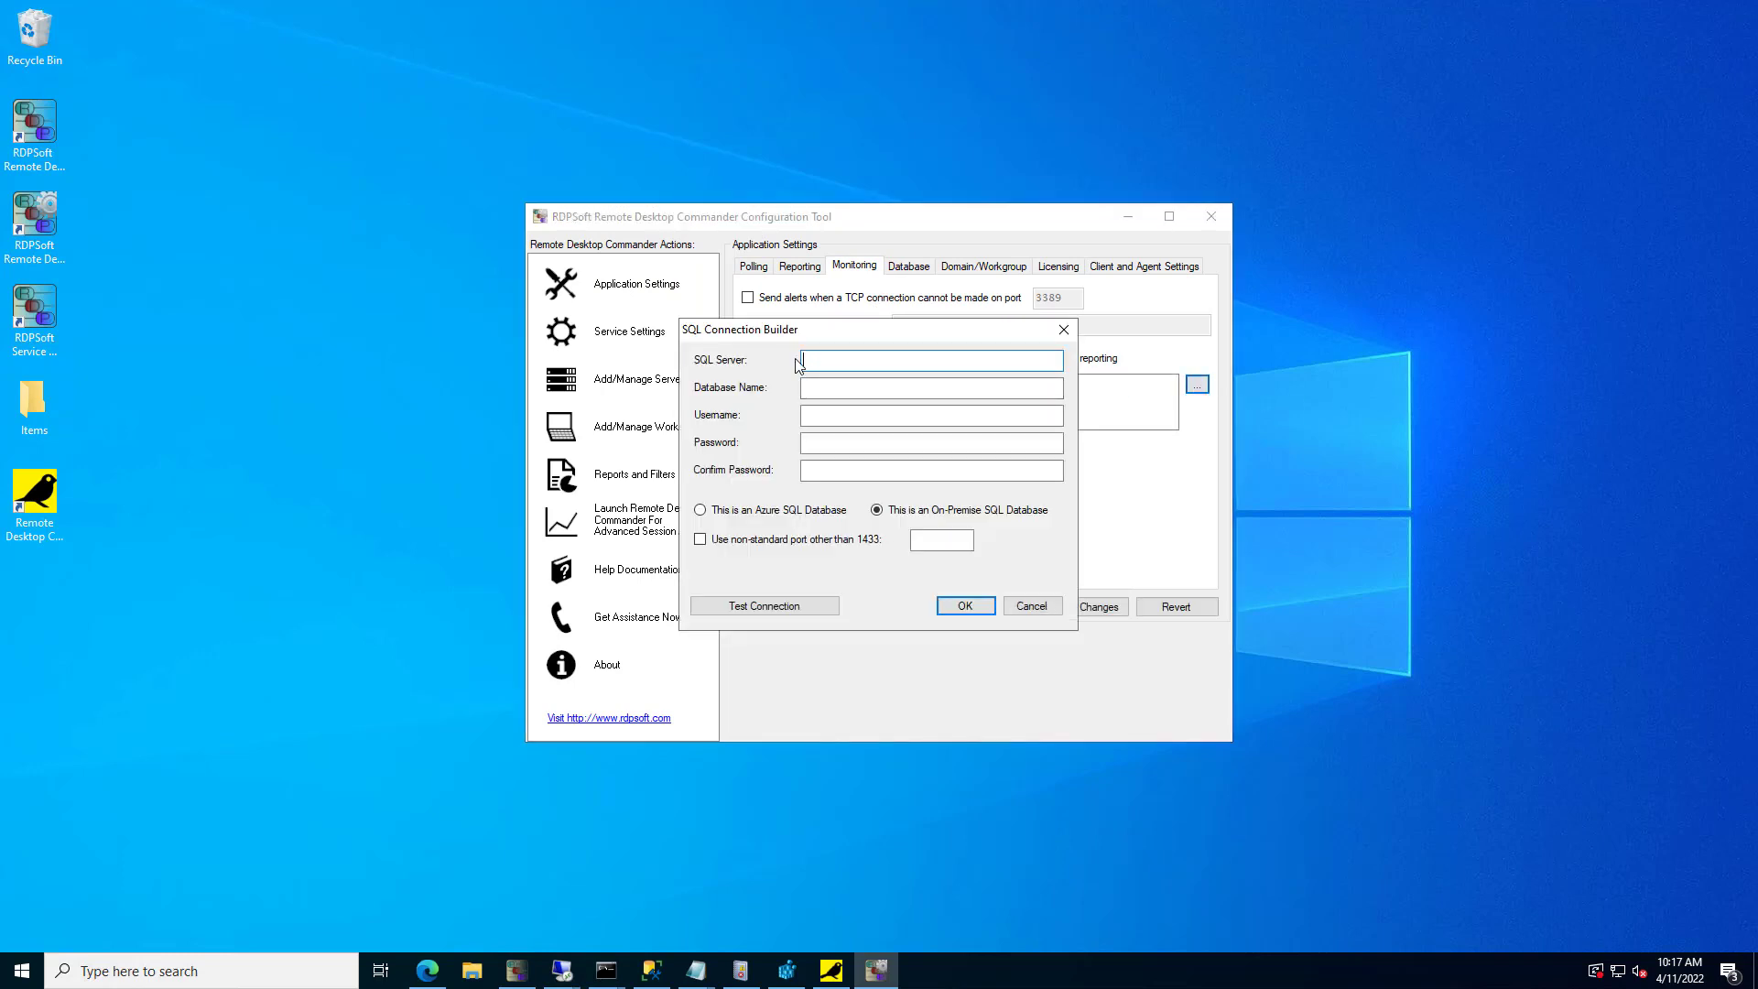
pyautogui.write('10.32.0.120')
pyautogui.press('Tab')
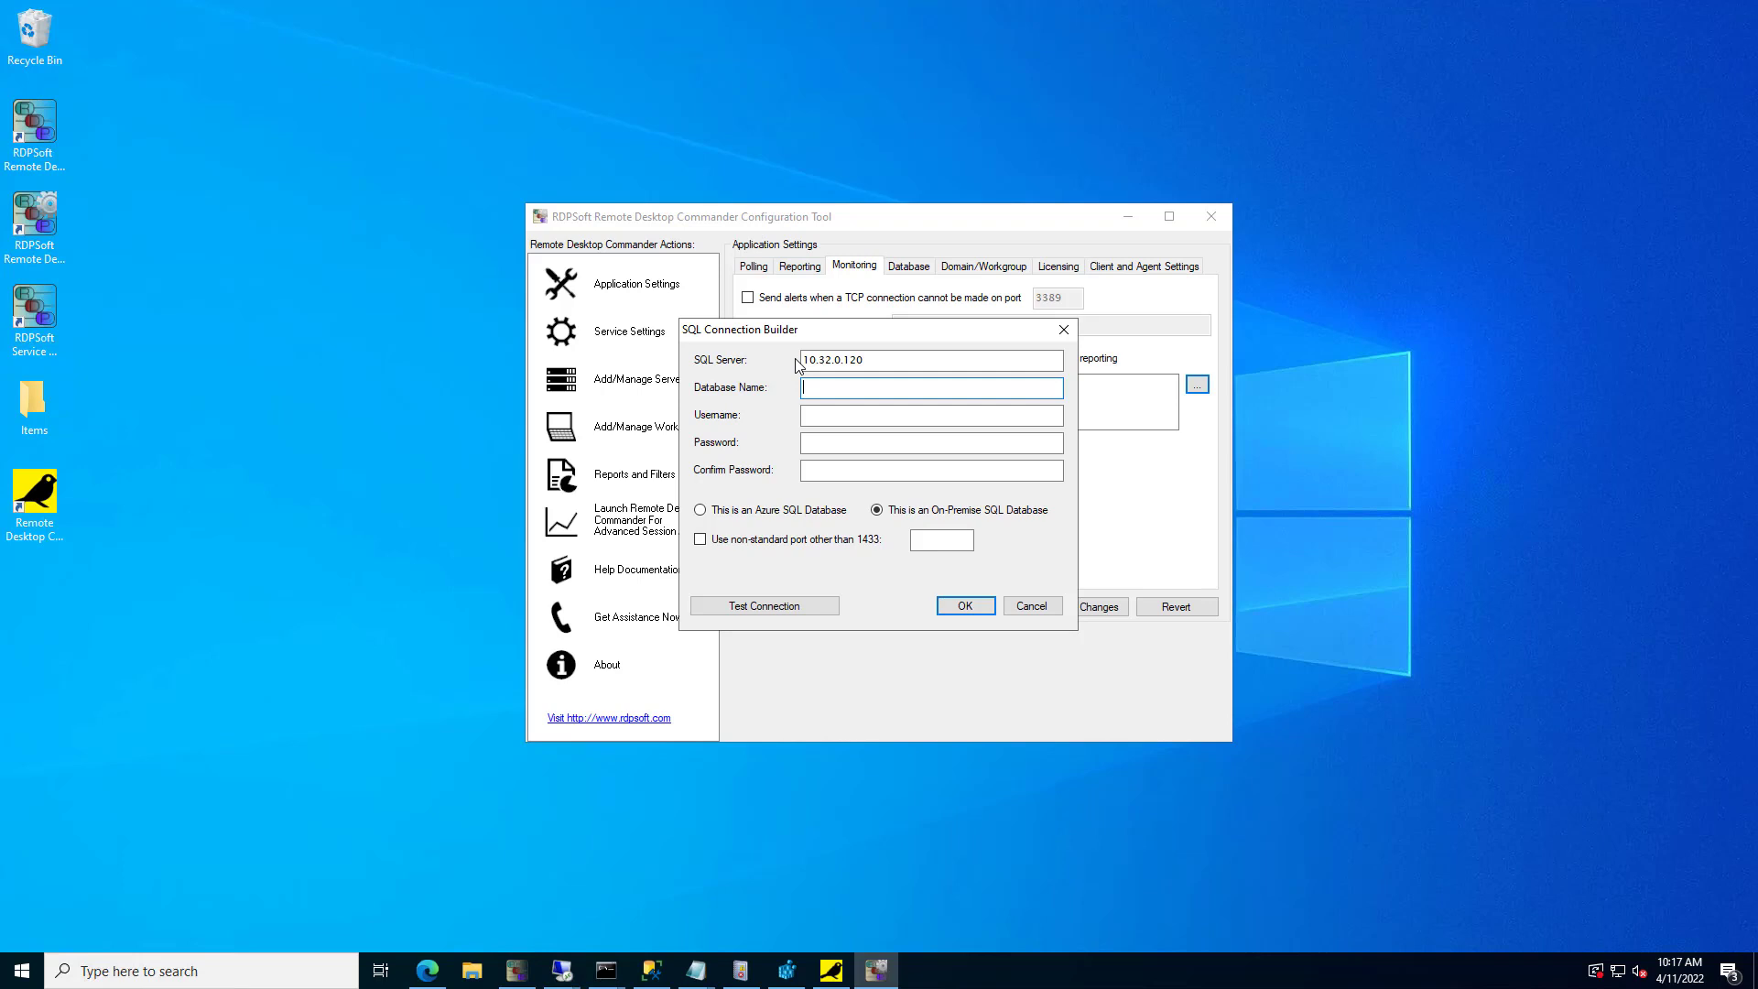
pyautogui.write('RDPReporter')
pyautogui.click(853, 414)
pyautogui.write('RDCanary')
pyautogui.press('Tab')
pyautogui.write('*********')
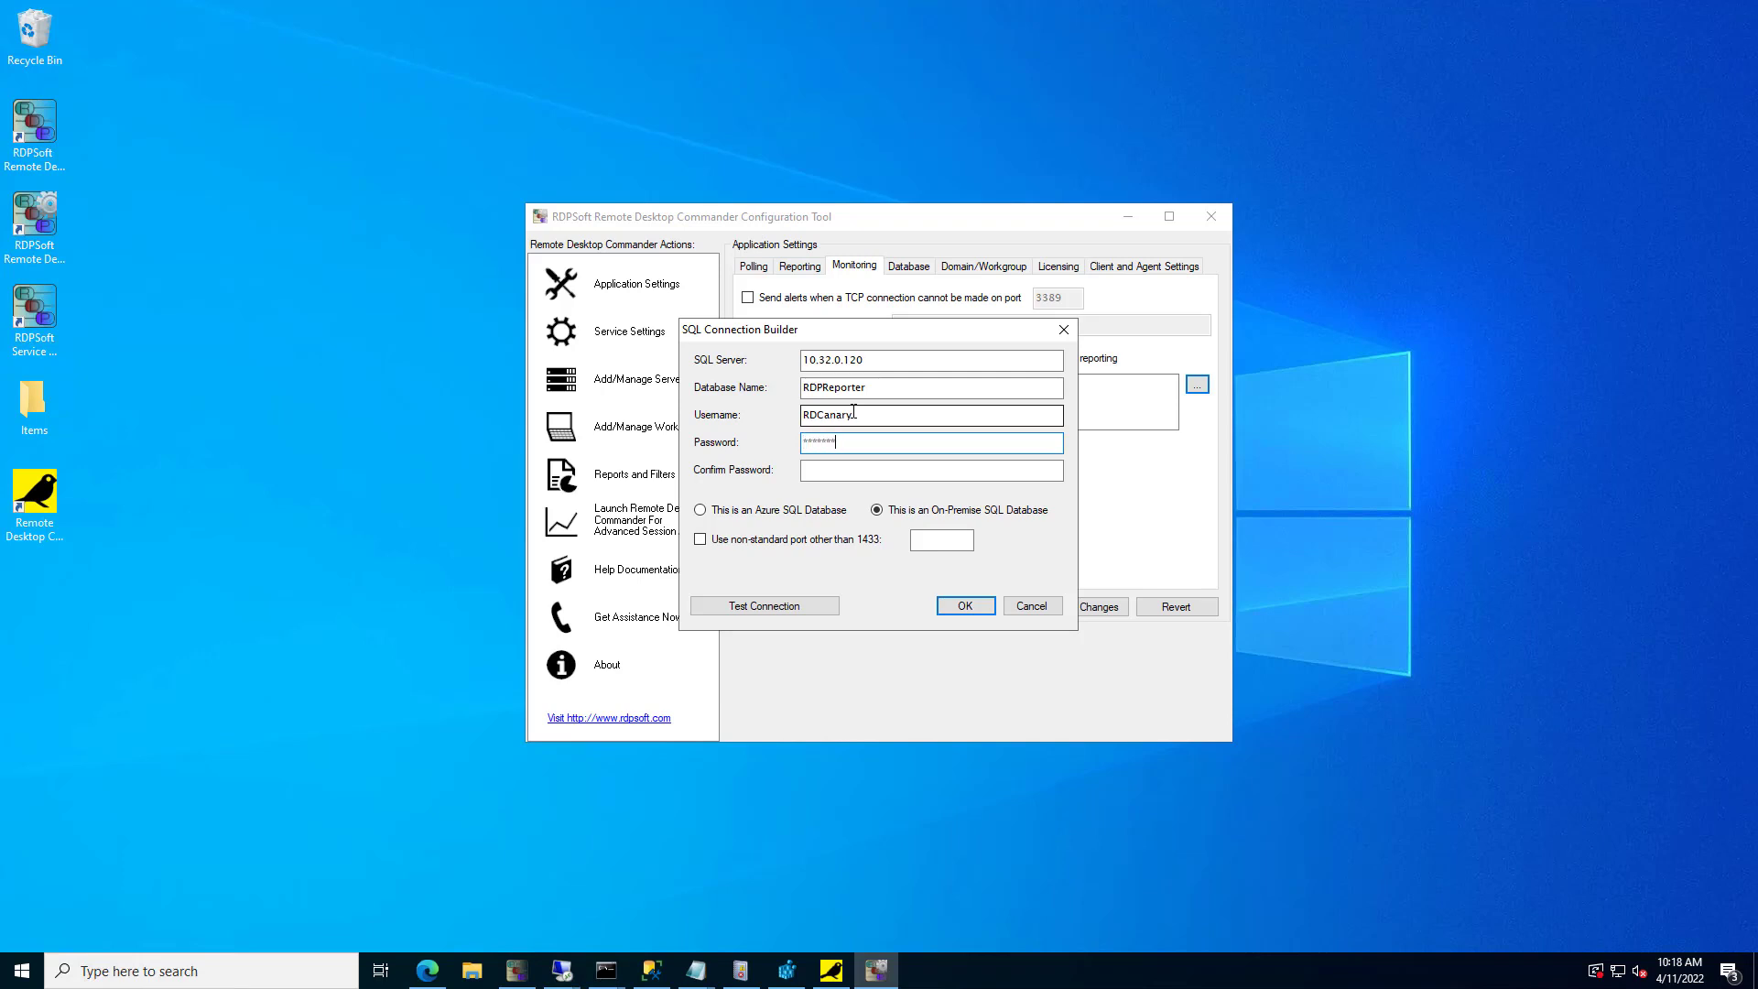
pyautogui.press('Tab')
pyautogui.write('*********')
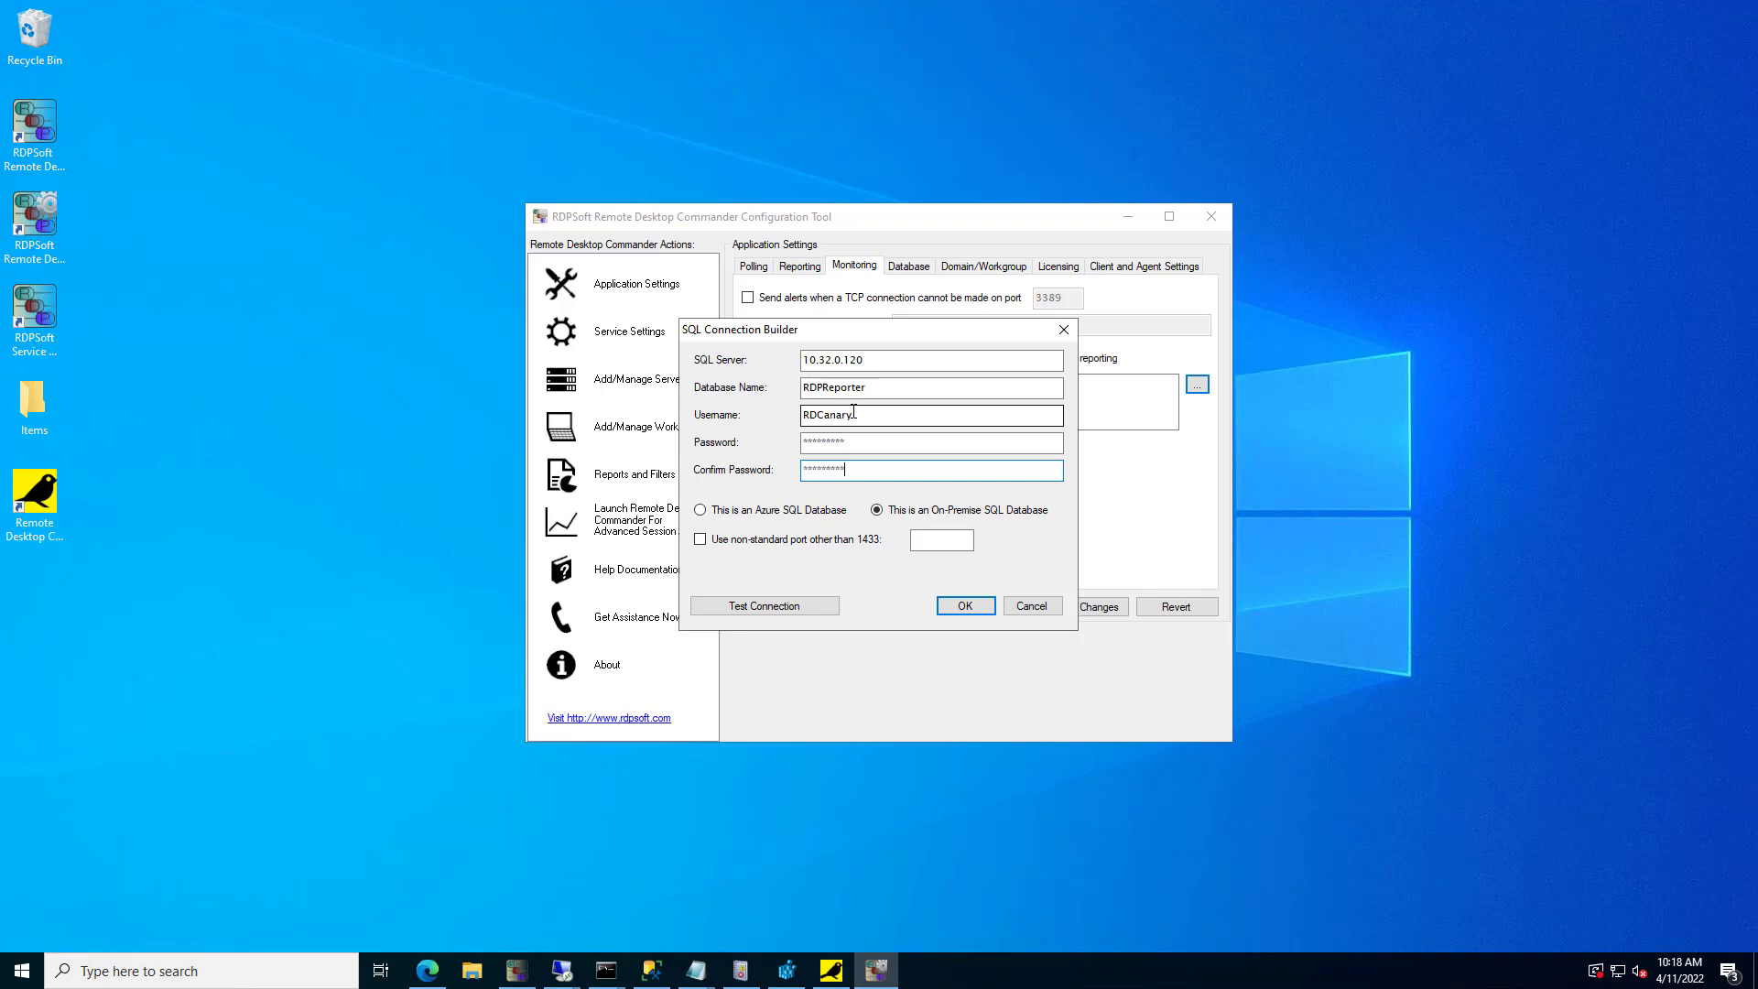
# Step: Test the connection successfully, accept the settings, and save the monitoring changes
pyautogui.click(816, 611)
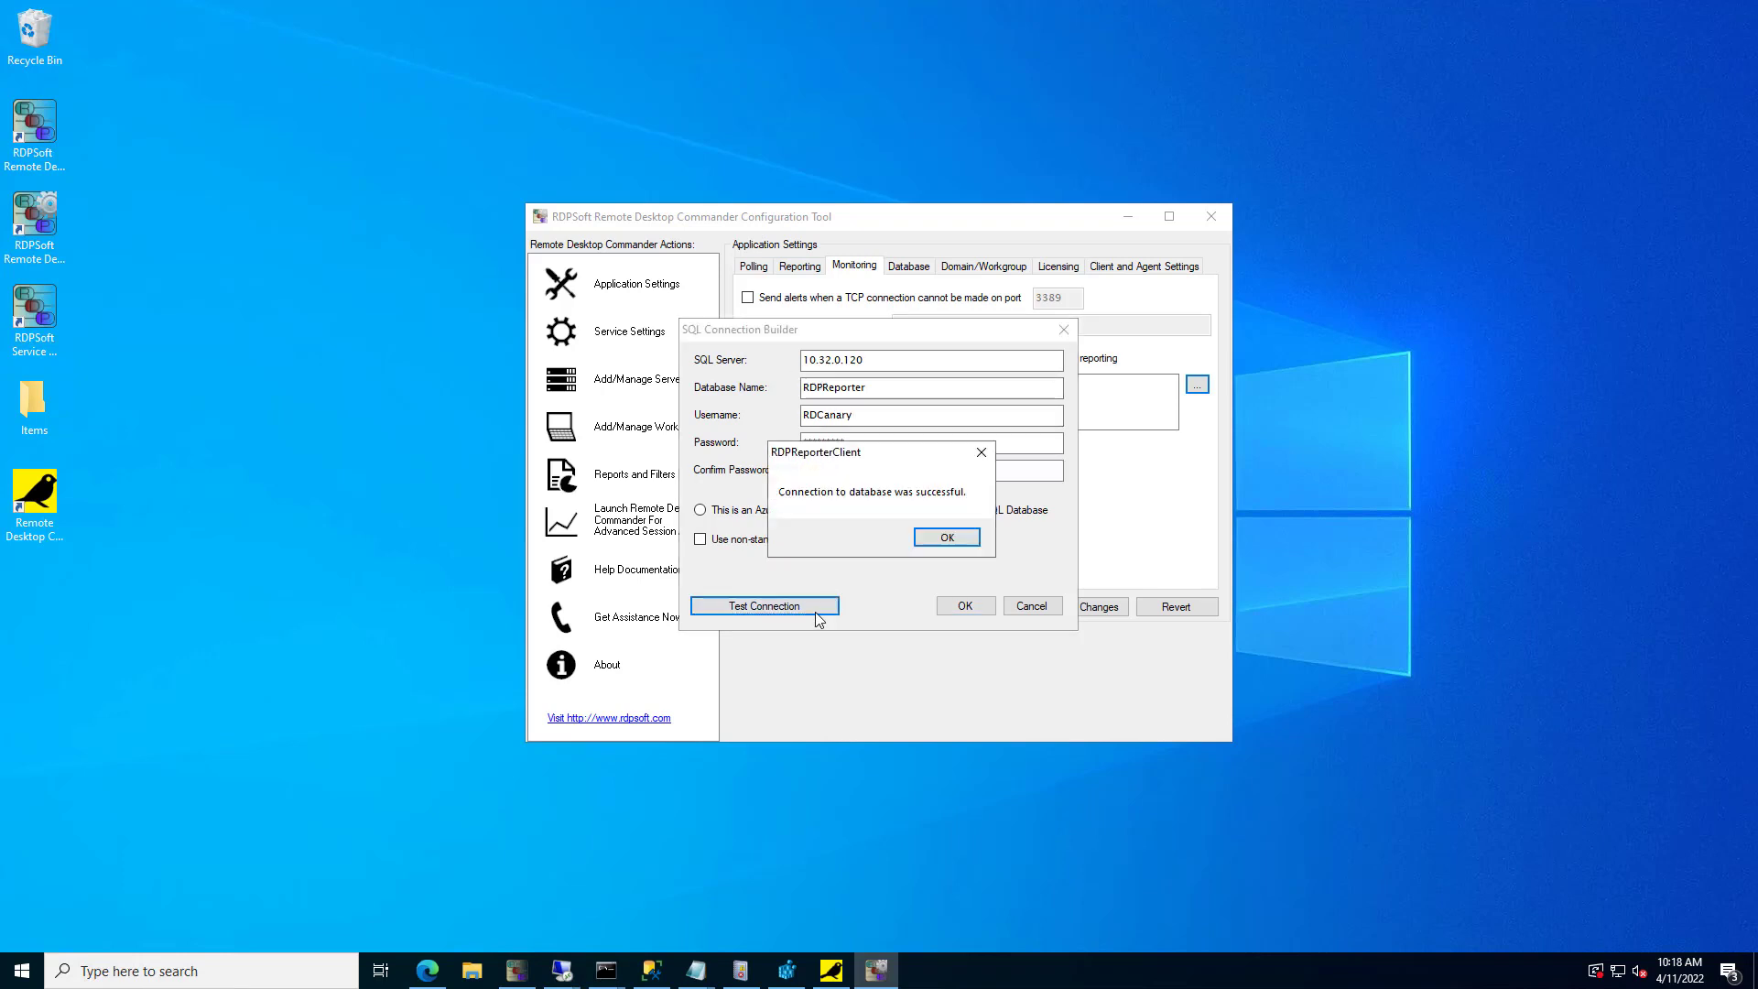
pyautogui.click(947, 538)
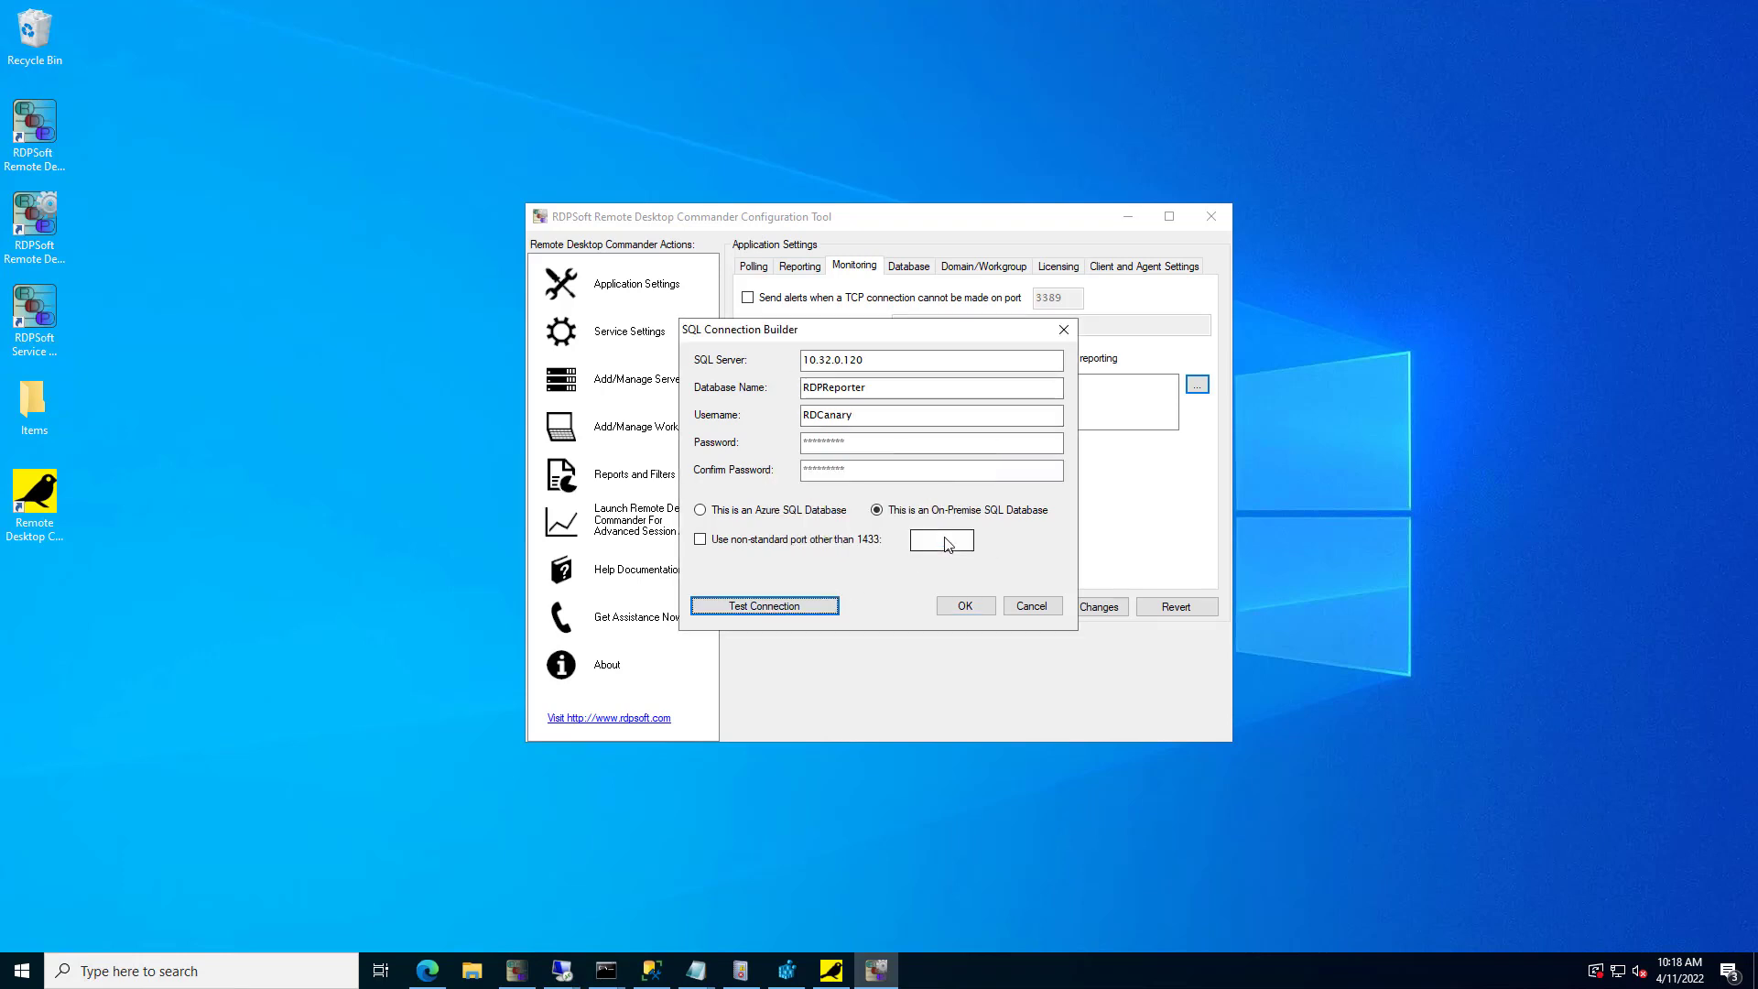
pyautogui.click(966, 607)
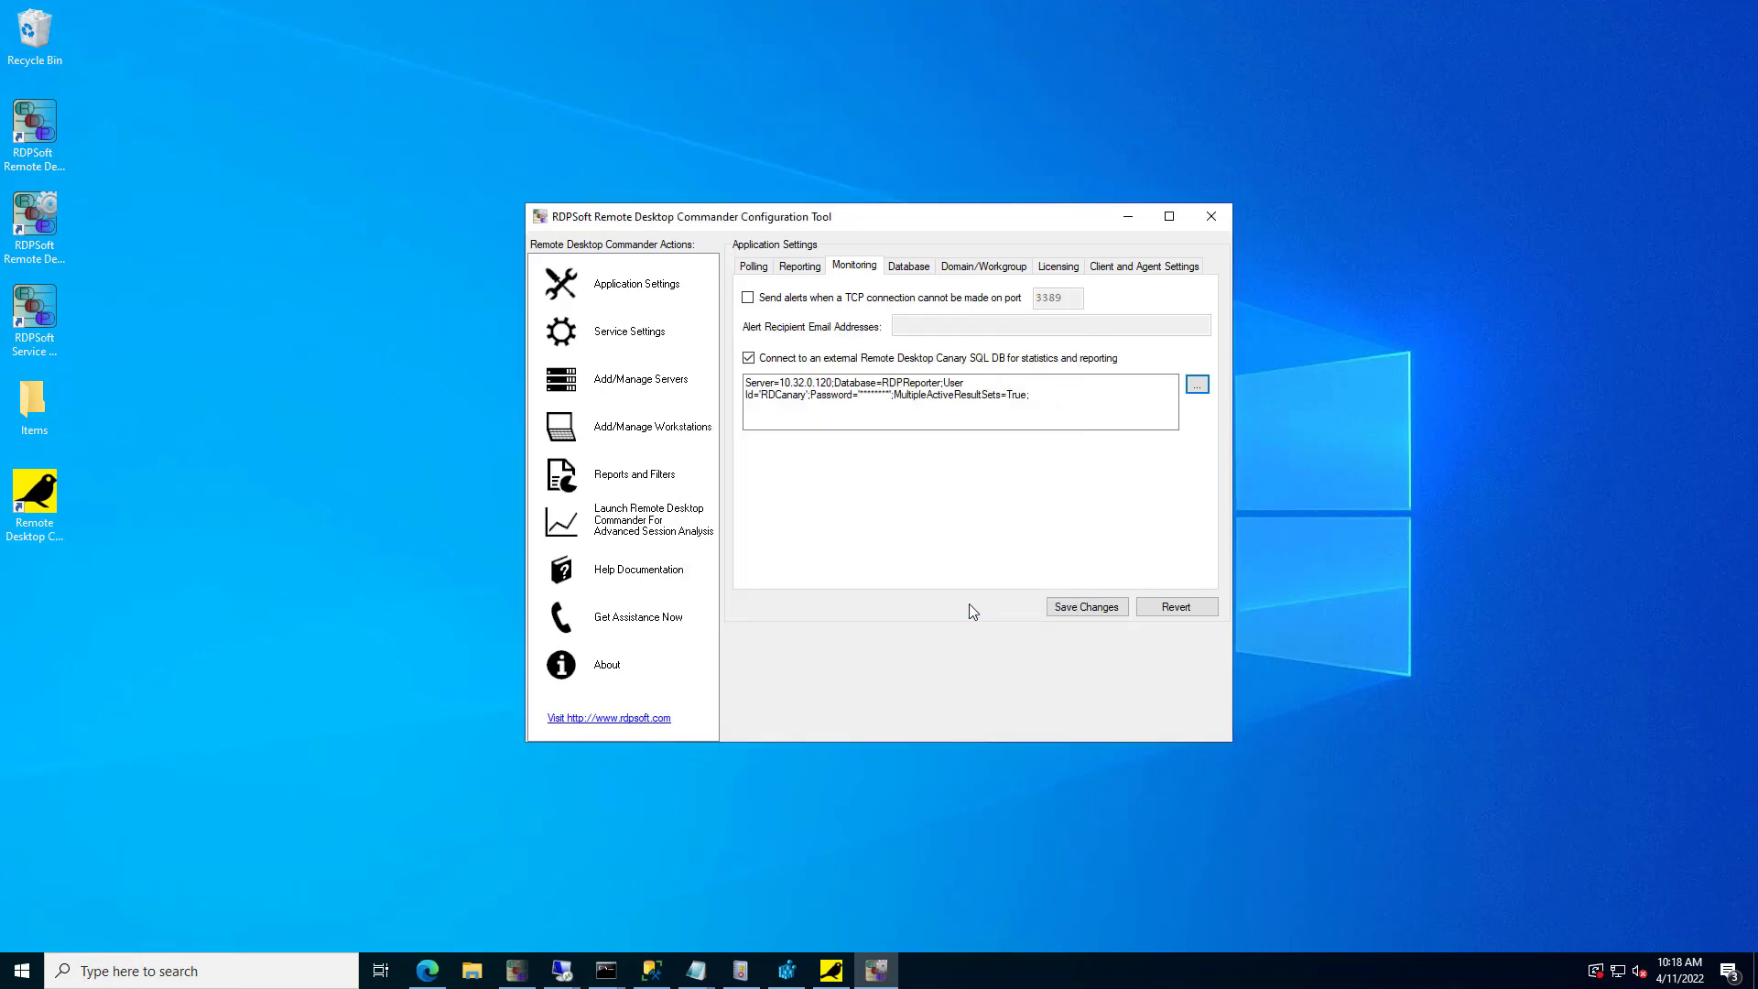
pyautogui.click(1082, 606)
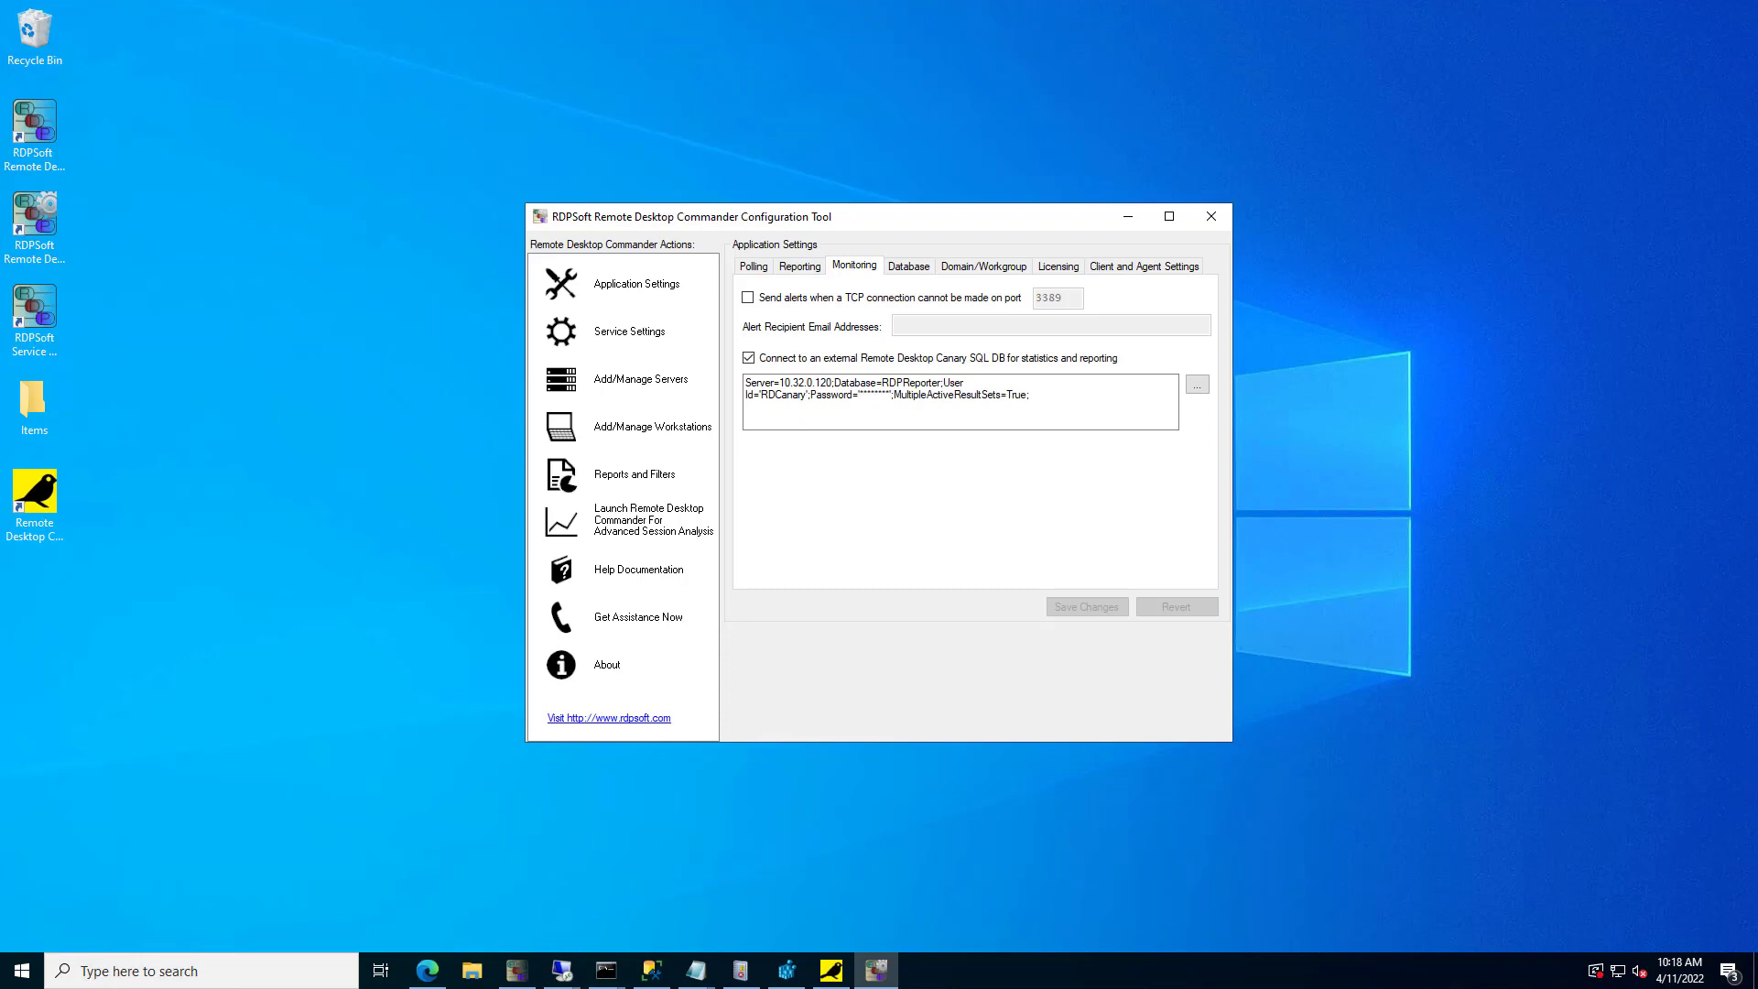
# Step: Close the Configuration Tool and relaunch Remote Desktop Commander from its desktop shortcut
pyautogui.hotkey('alt', 'F4')
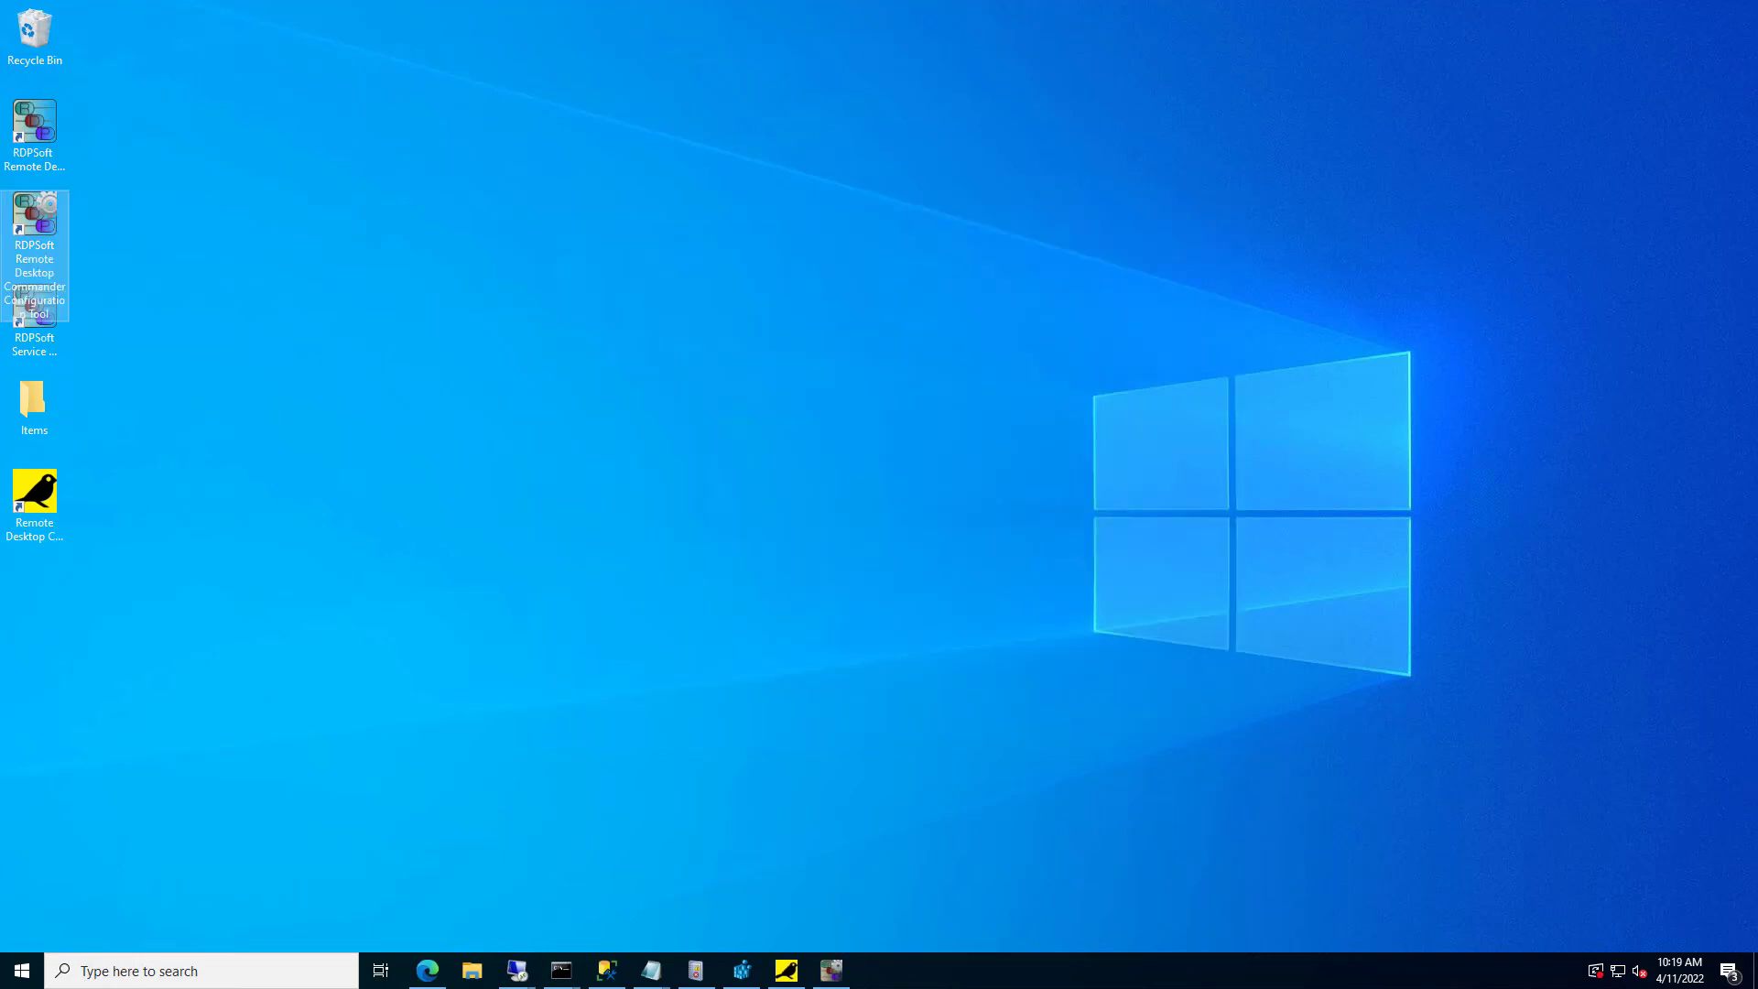
pyautogui.click(38, 138)
pyautogui.doubleClick(38, 137)
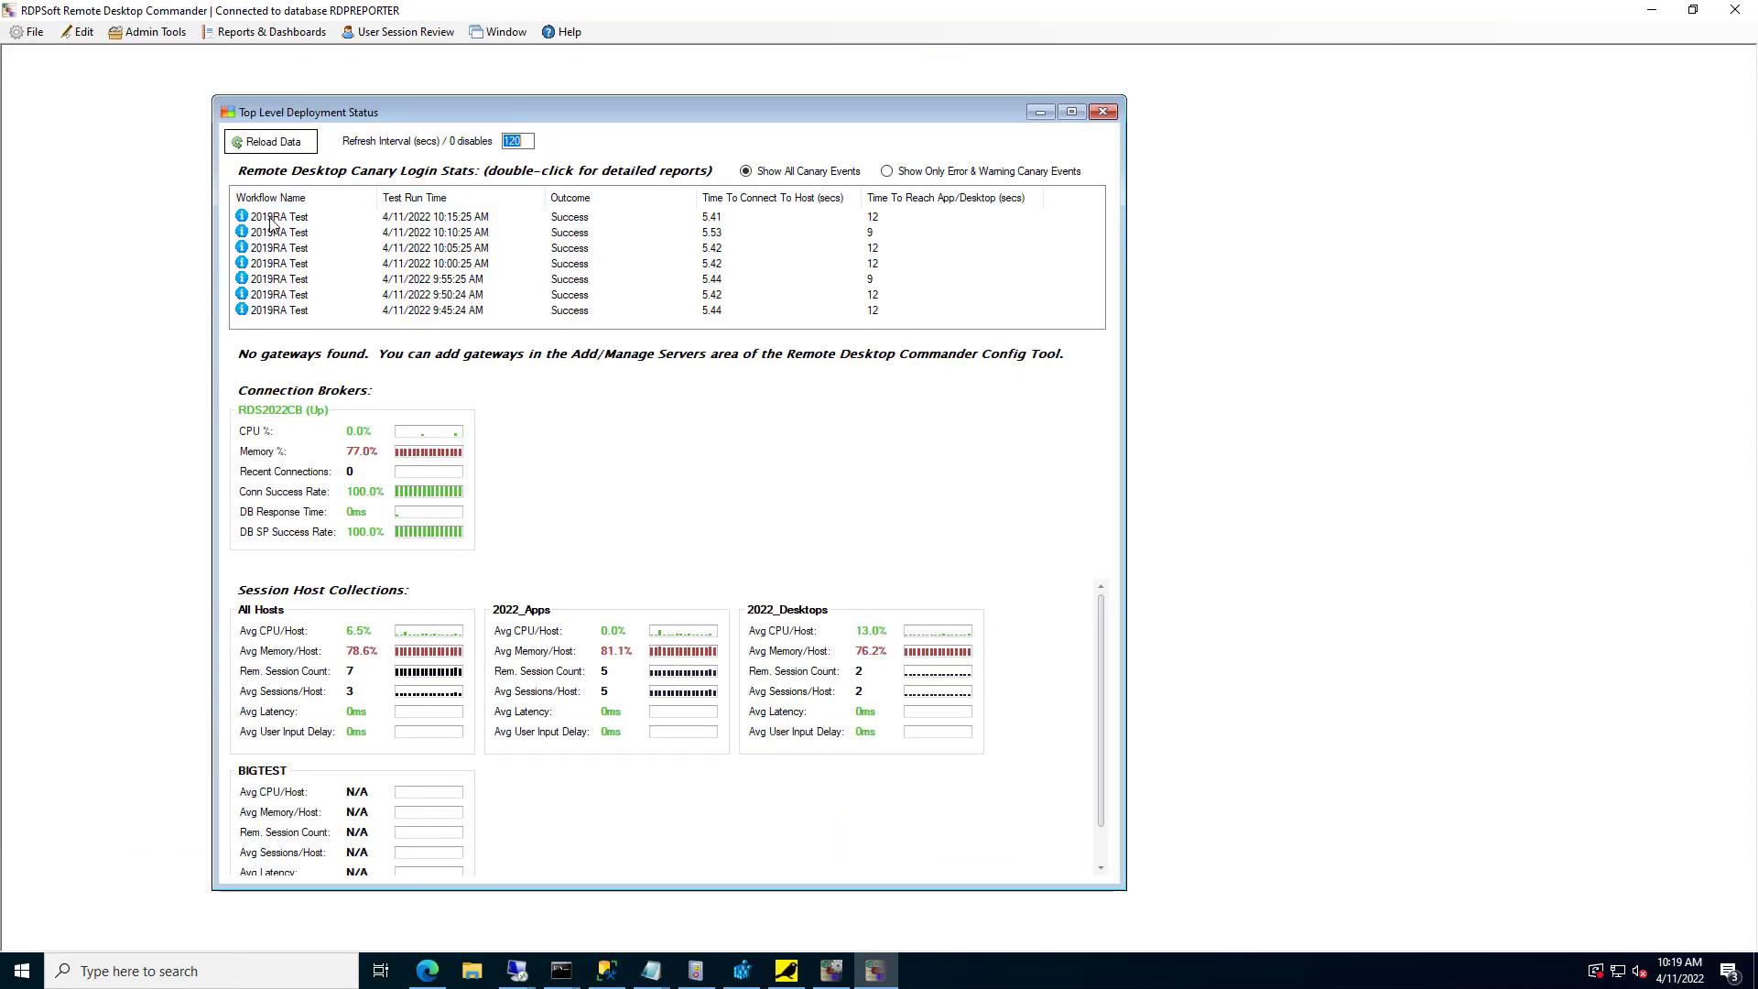
# Step: Review the 10:15:25, 10:00:25 and 10:10:25 Canary login test results in the list
pyautogui.click(276, 218)
pyautogui.click(269, 264)
pyautogui.click(274, 233)
pyautogui.click(276, 217)
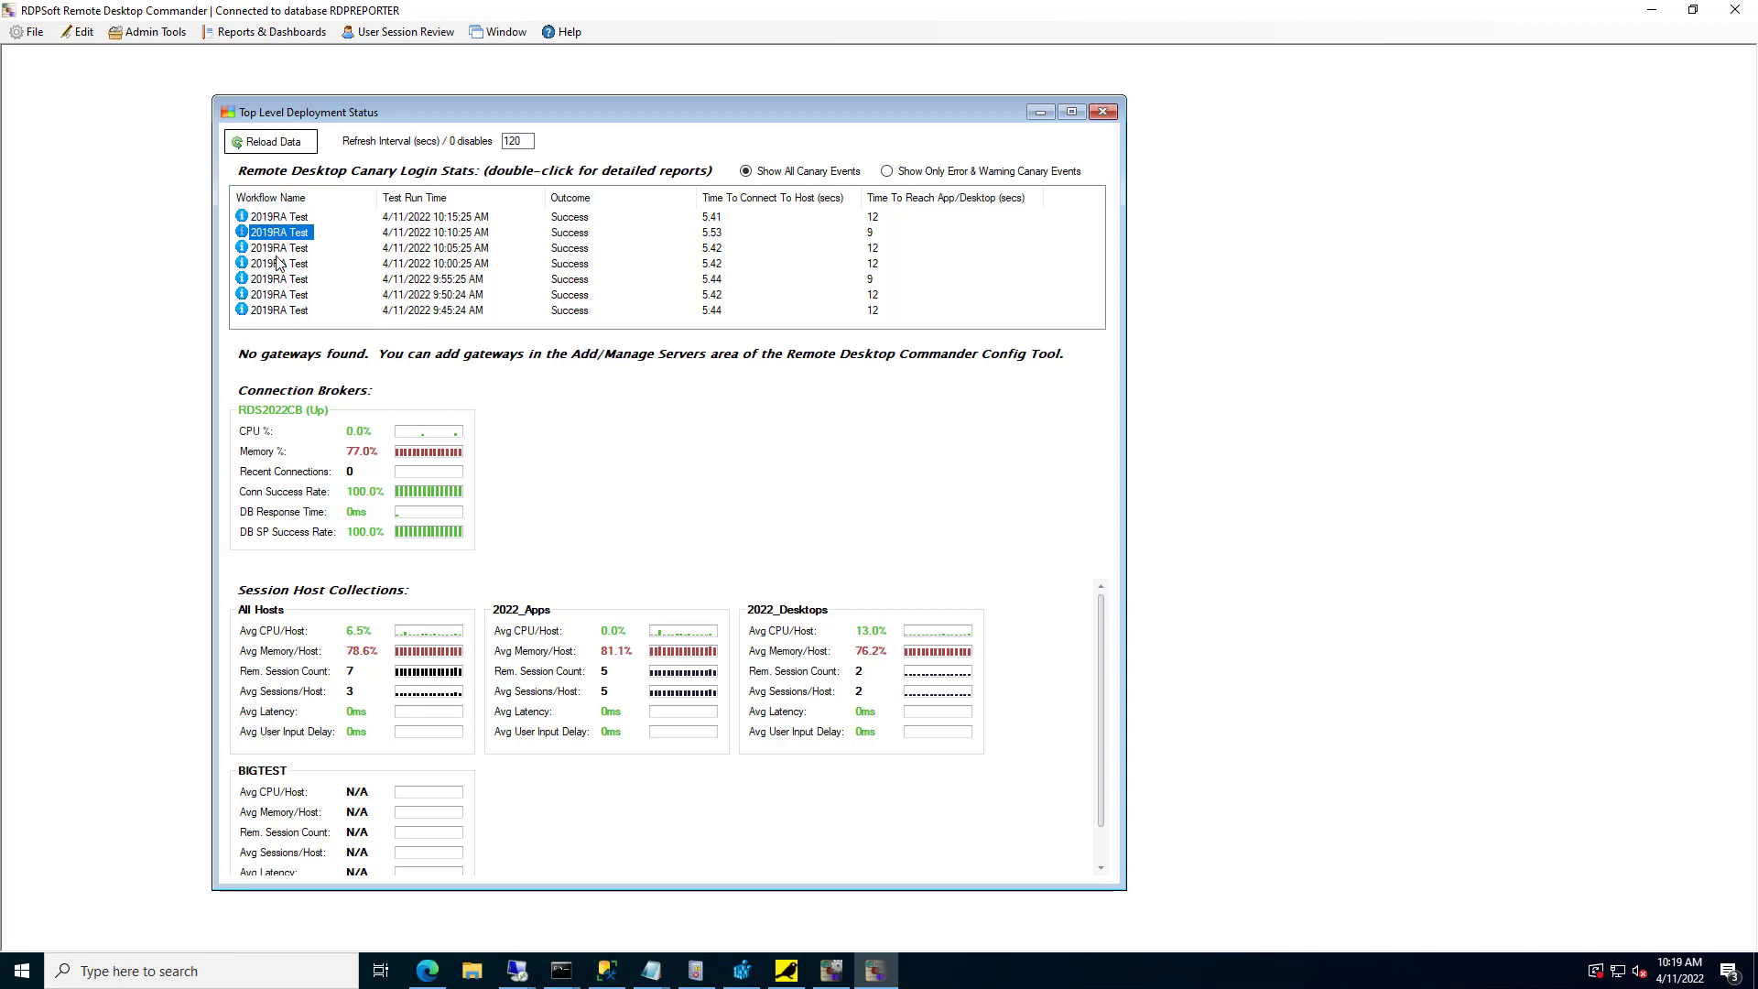